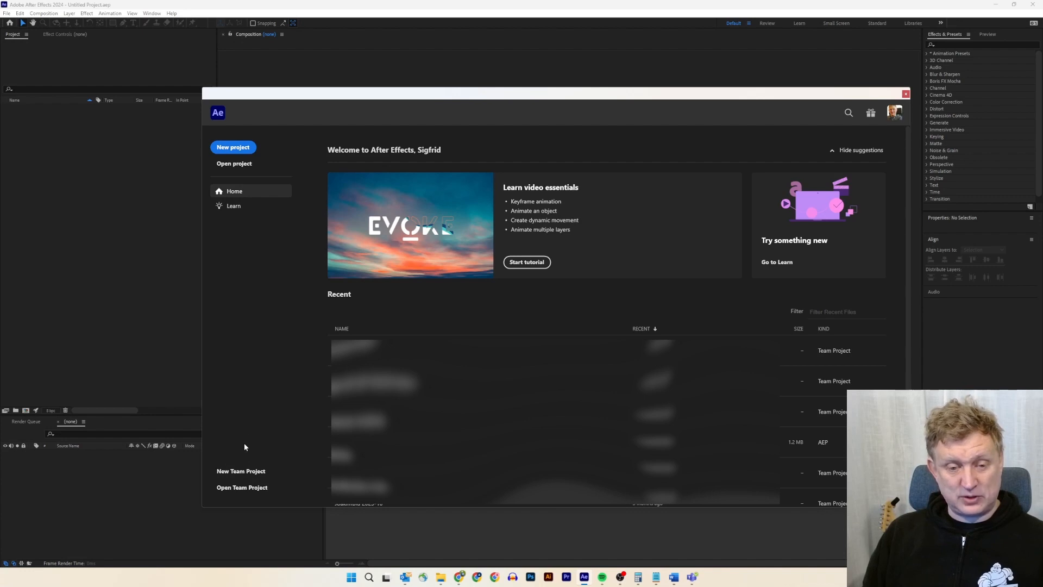
Step: Create a new team project named HelloMovieCreator
left_click(241, 472)
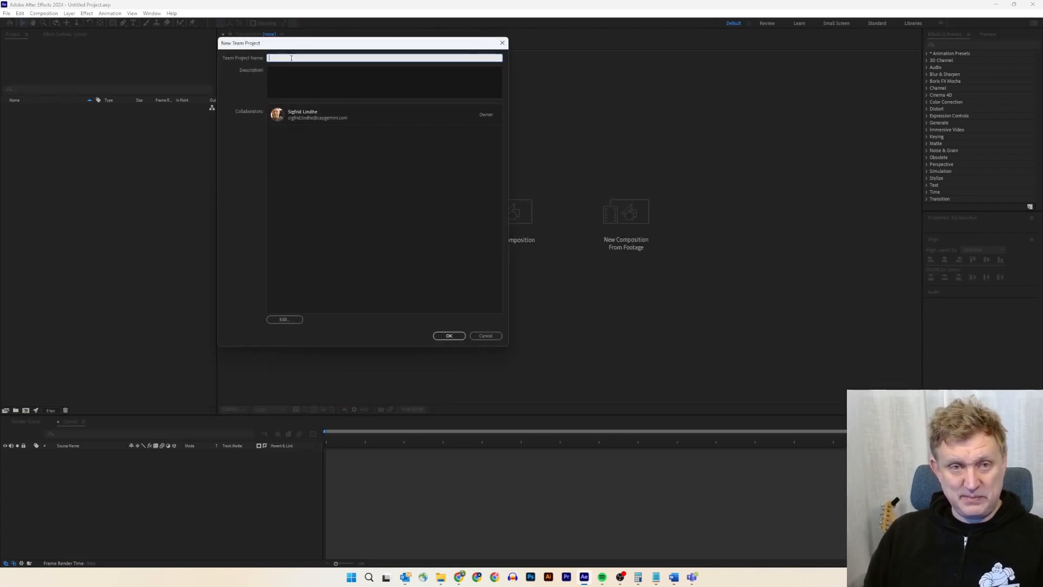
type("Hell")
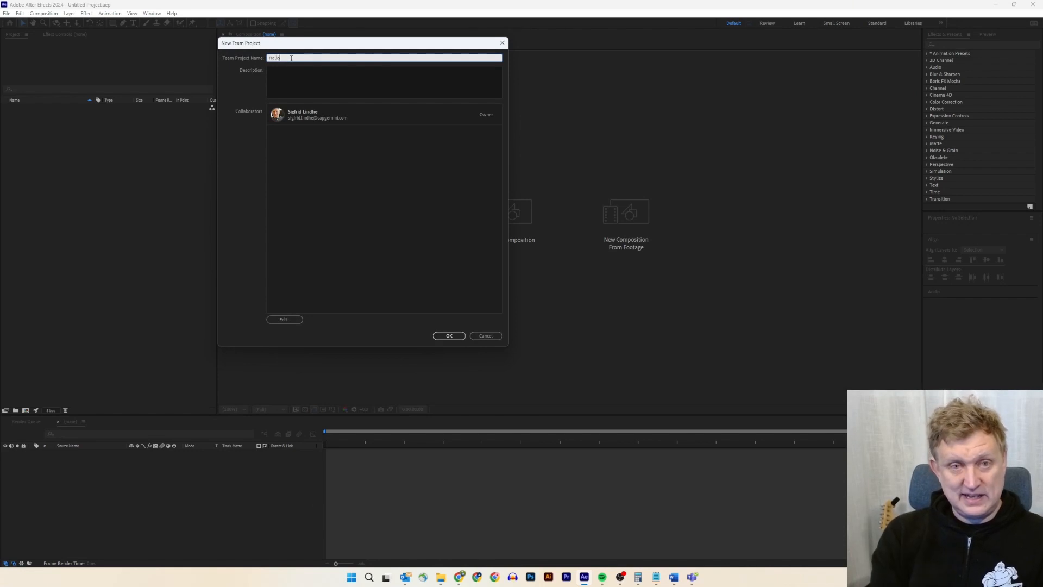
type("oMovieCreator")
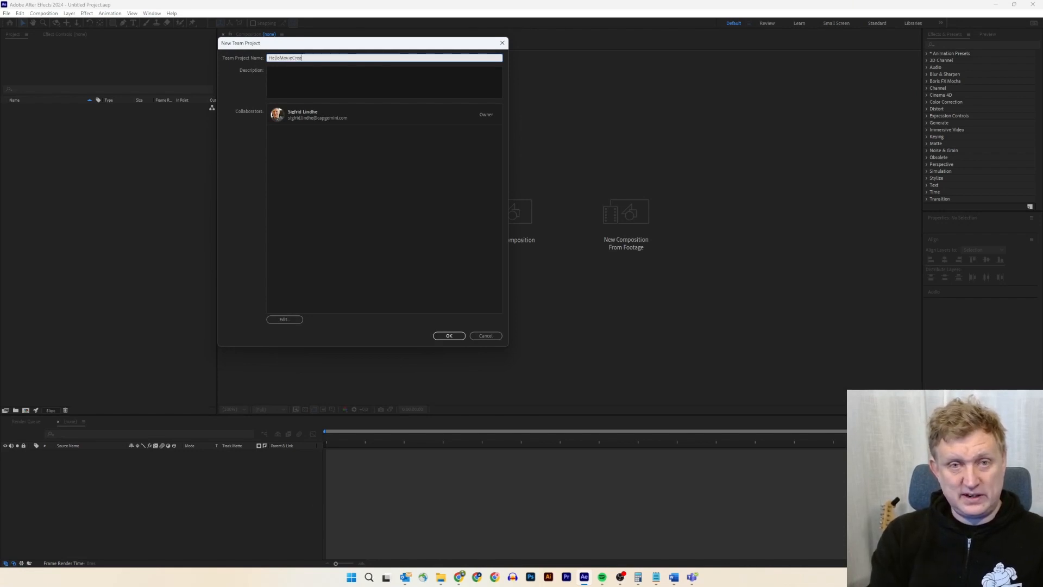
left_click(452, 335)
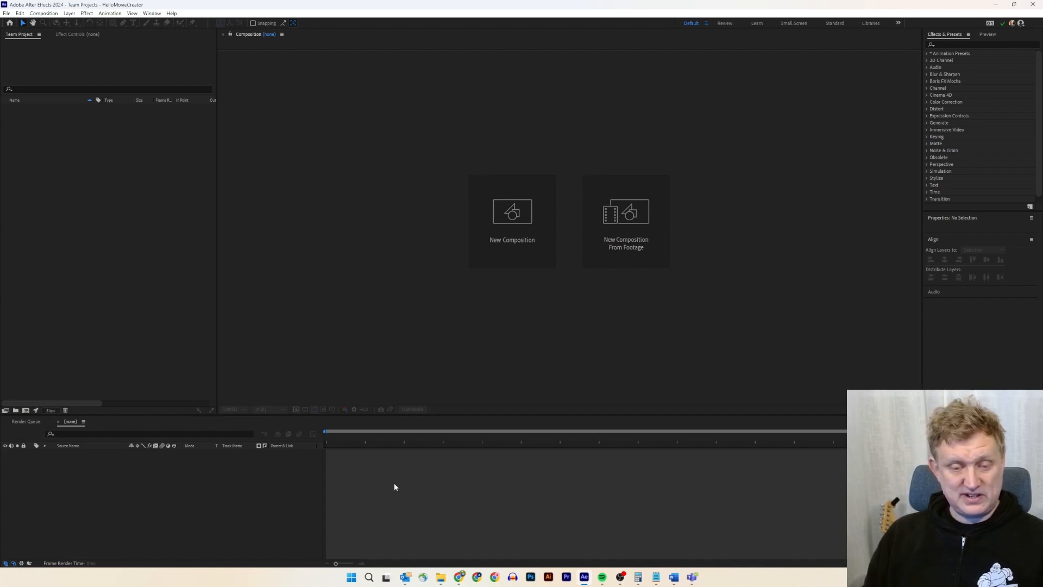
Step: Start a new composition and name it MyFirstVideo
left_click(26, 412)
left_click_drag(391, 48, 445, 143)
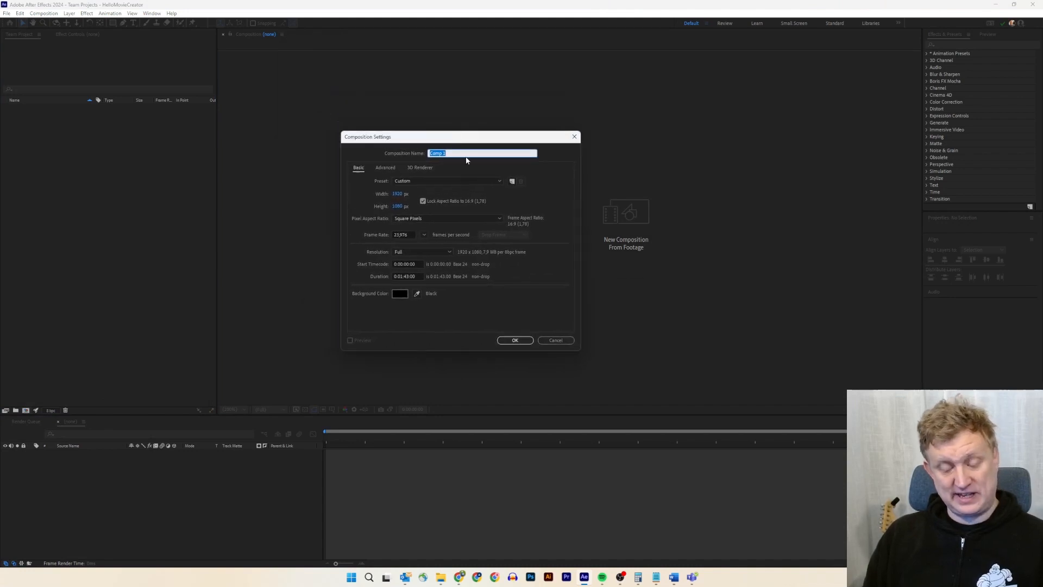
type("MY")
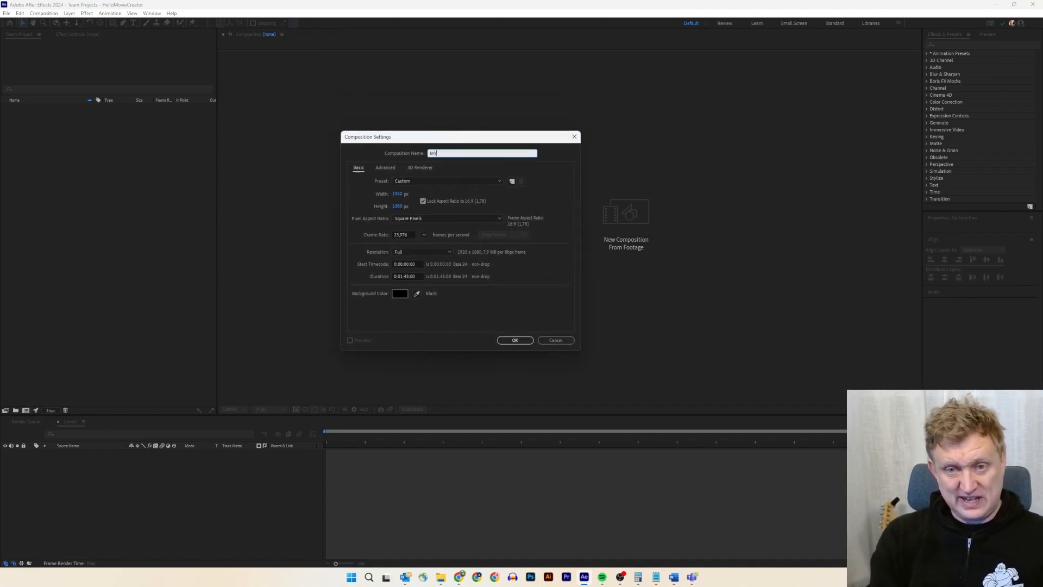
type("First")
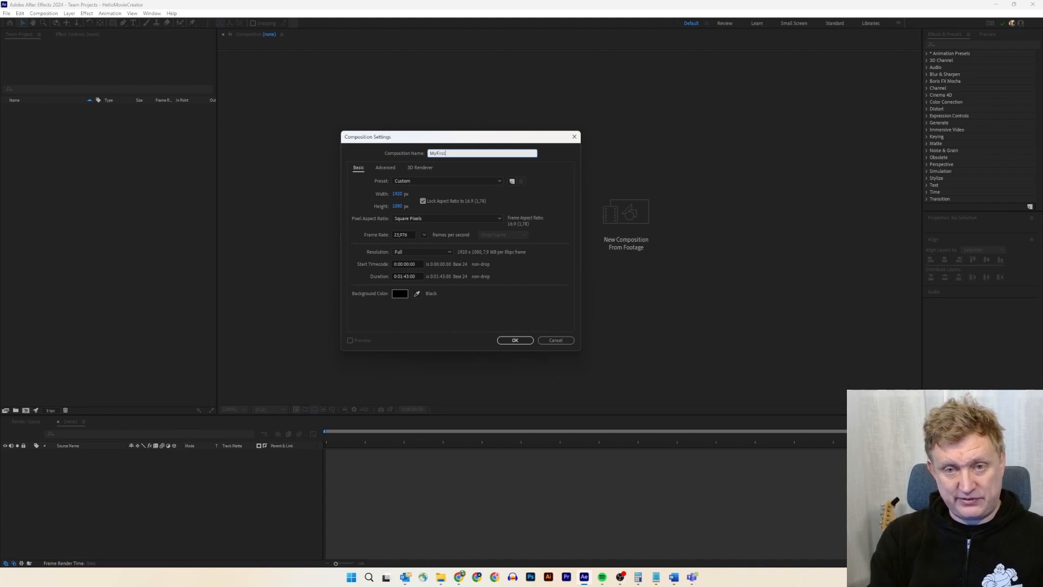
type("Video")
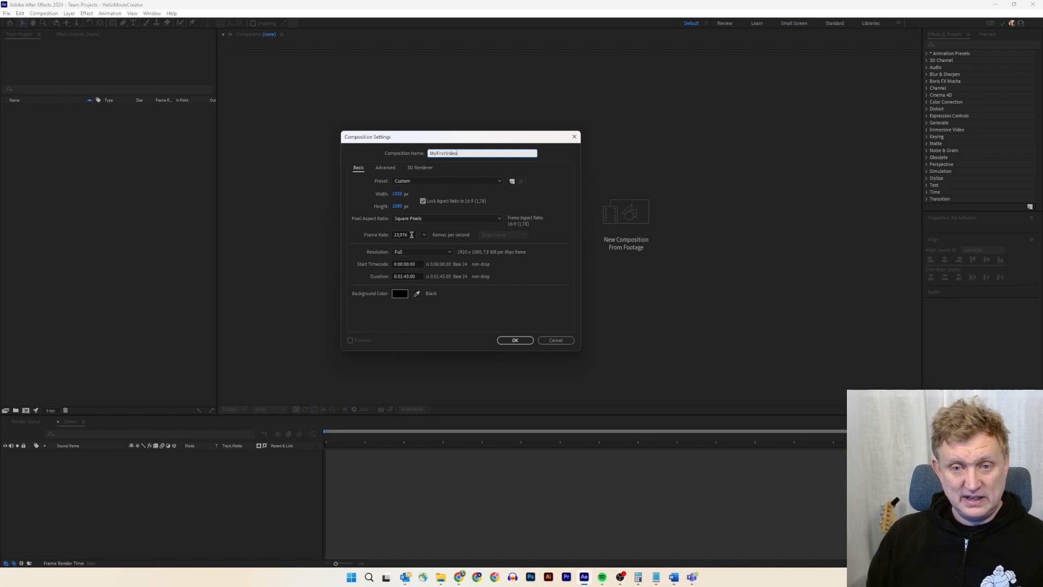
Step: Set the composition's duration to 0:00:30:00 and create it
left_click(401, 277)
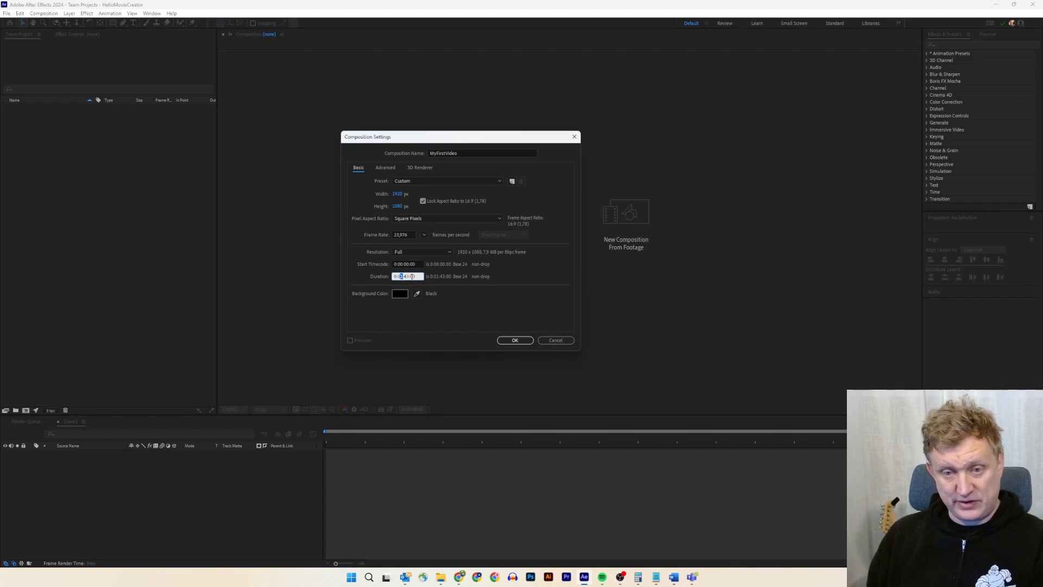
type("0:")
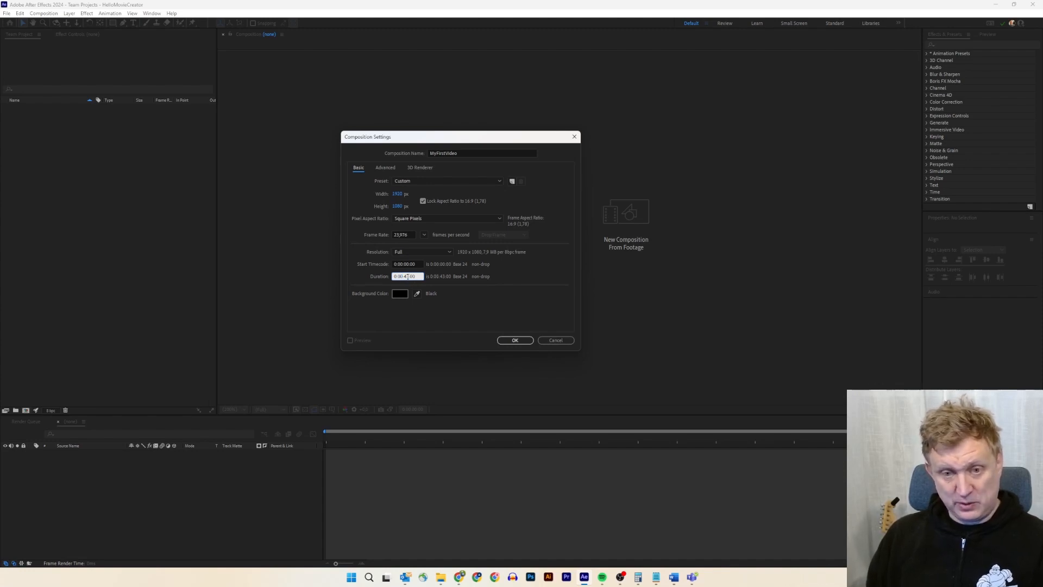
type("30")
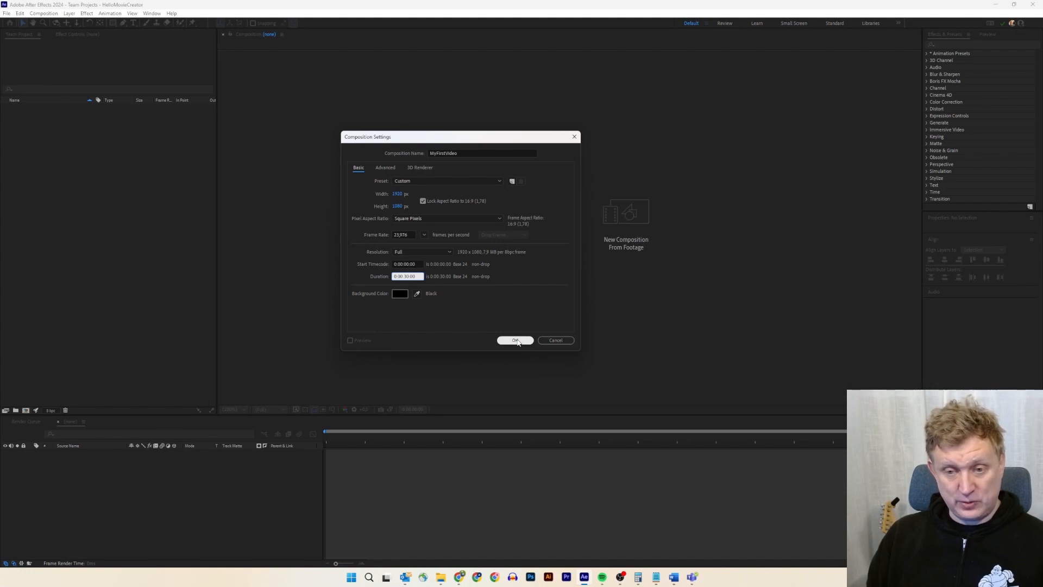
left_click(516, 340)
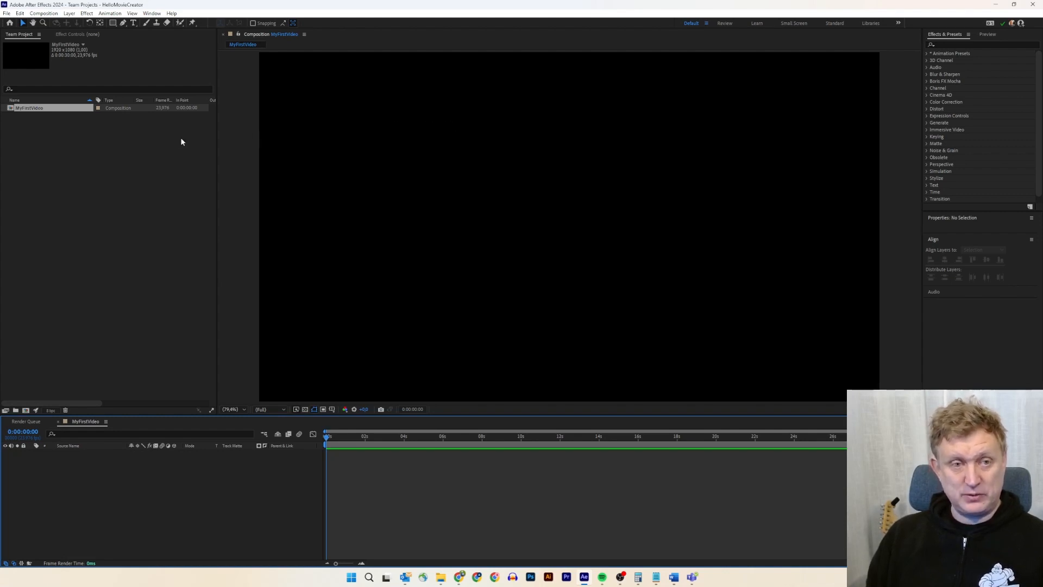
Step: Create a project folder named Compositions
right_click(76, 142)
left_click(112, 154)
type("Compositions")
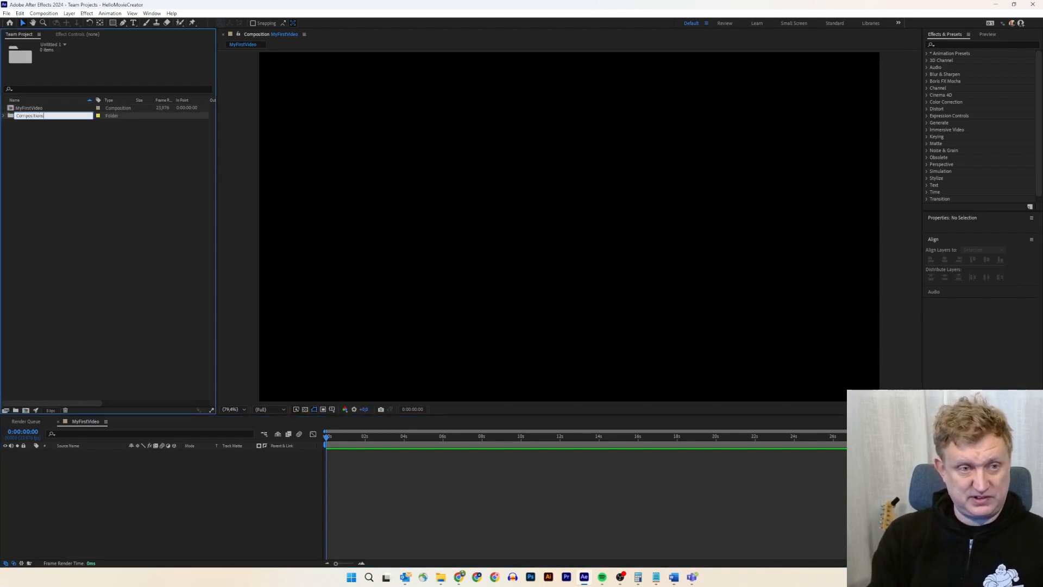
key("Return")
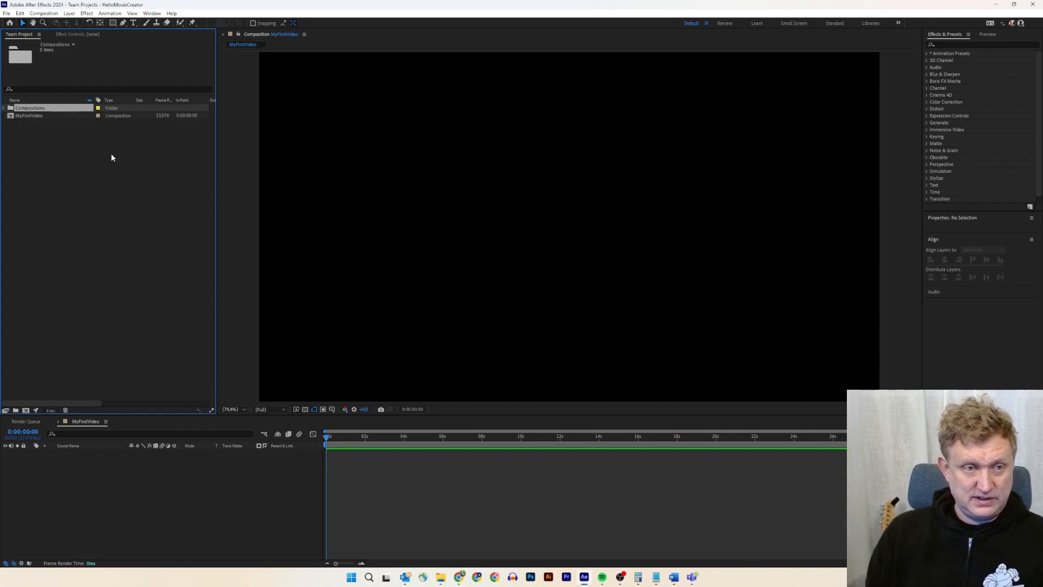
Step: Add a second project folder named Stockvideos
right_click(45, 143)
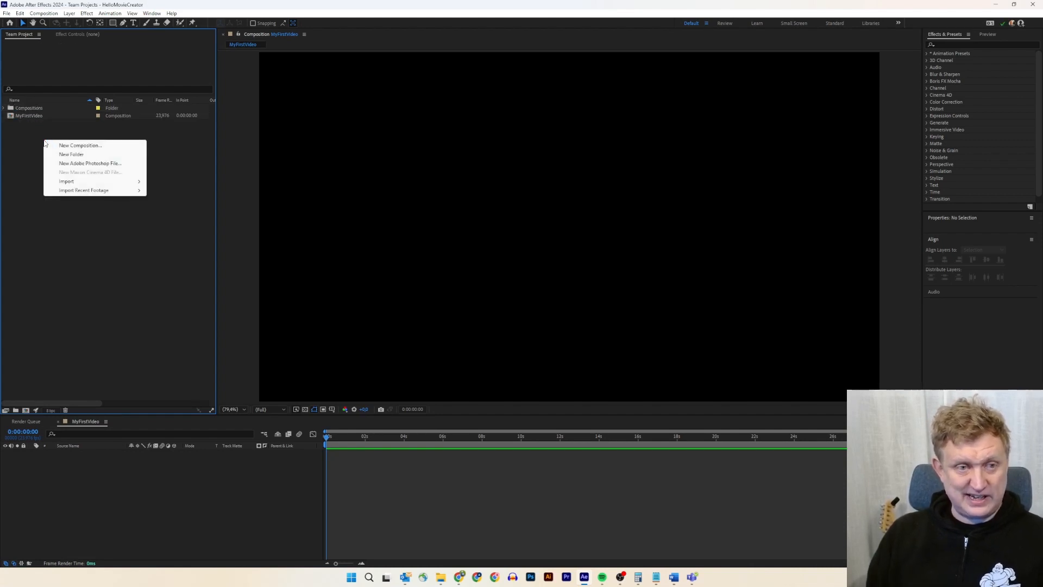
left_click(73, 154)
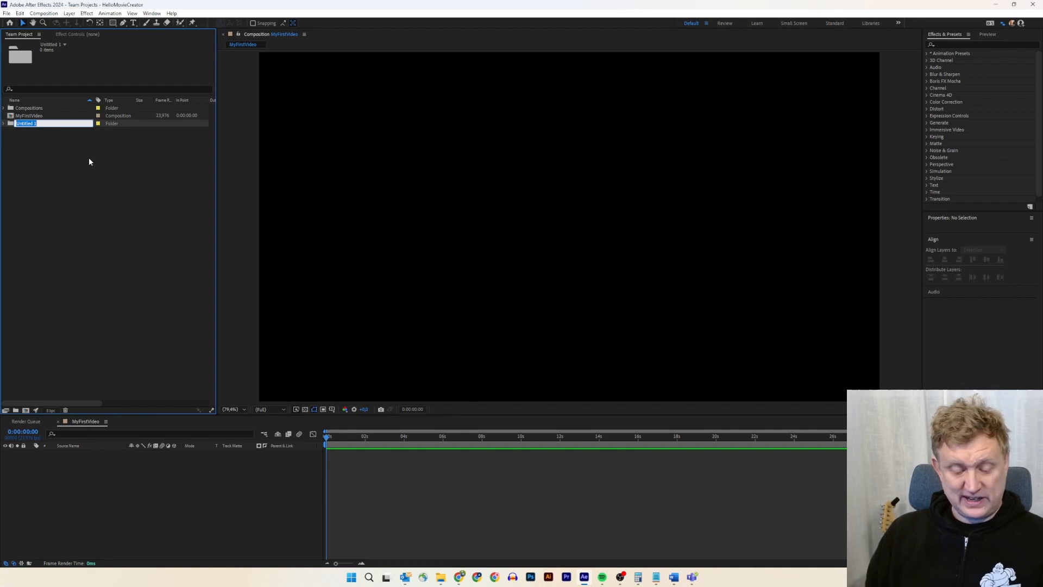
type("Stockvideo")
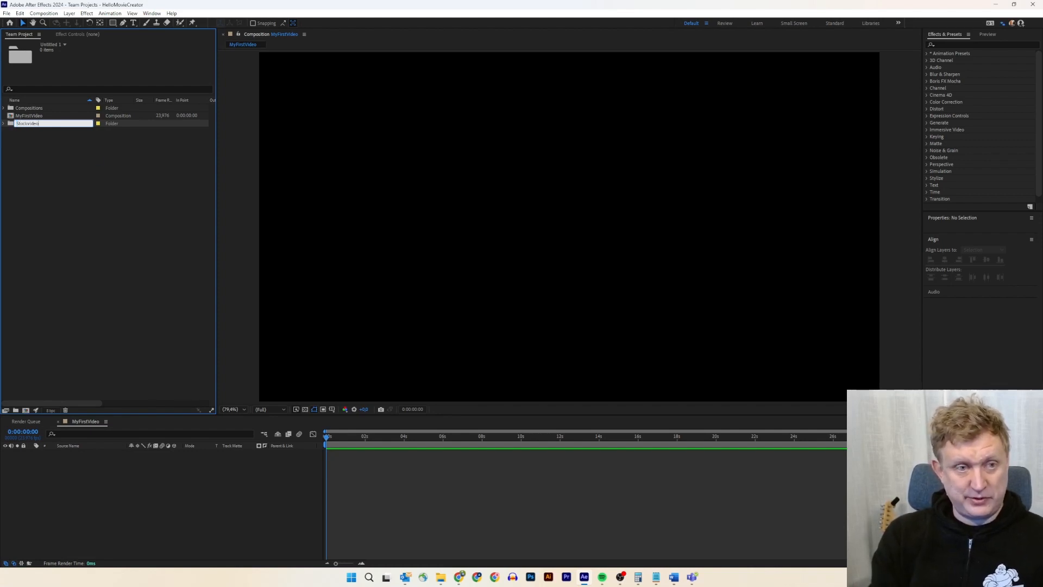
key("Return")
Step: Add a third project folder named Bitmaps
right_click(65, 154)
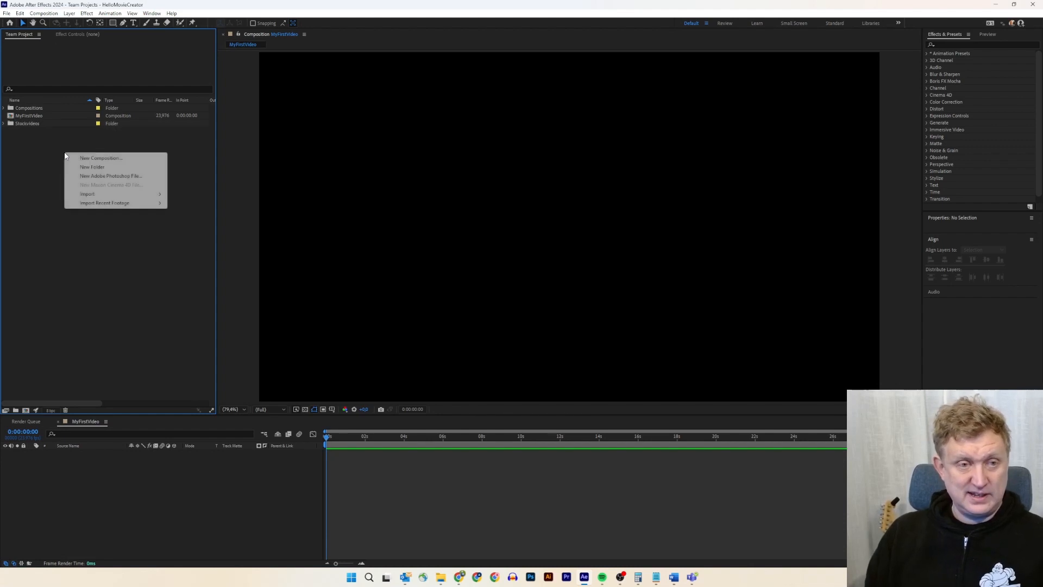
left_click(124, 167)
type("Bitmaps")
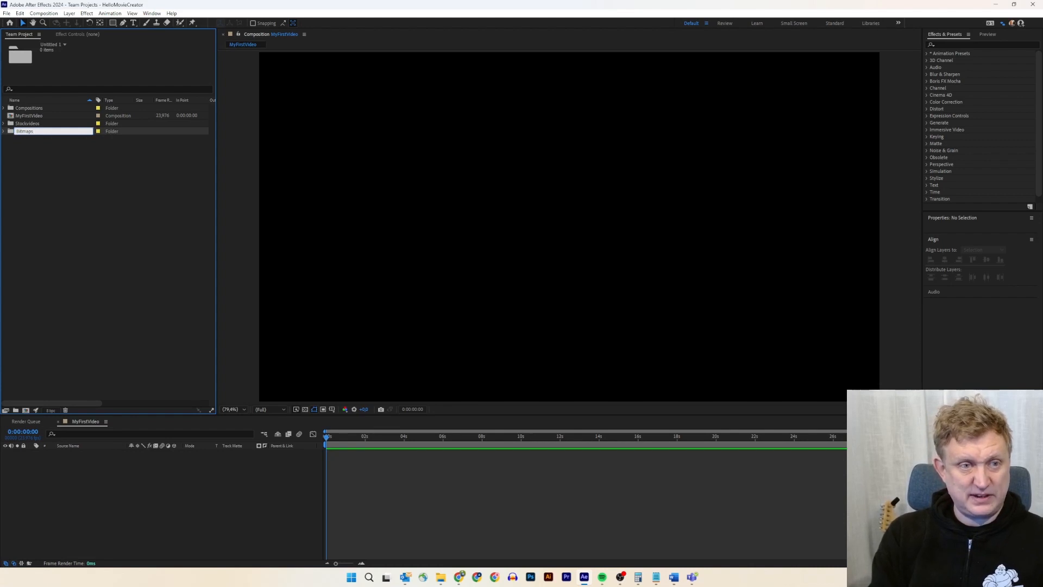
key("Return")
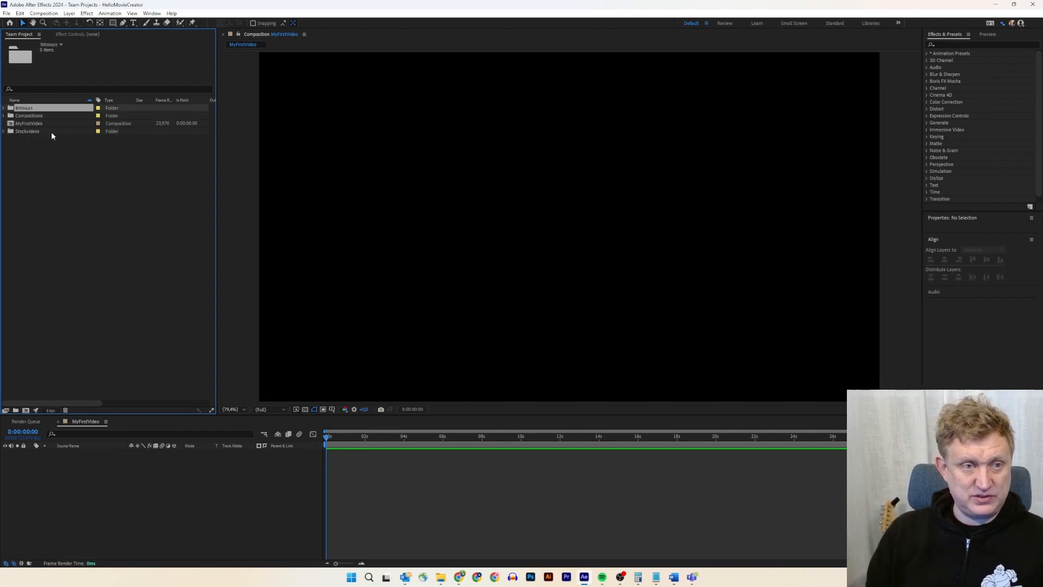
Step: Move the MyFirstVideo composition into the Compositions folder and share the project changes to the Team Projects server without a comment
left_click_drag(28, 123, 26, 117)
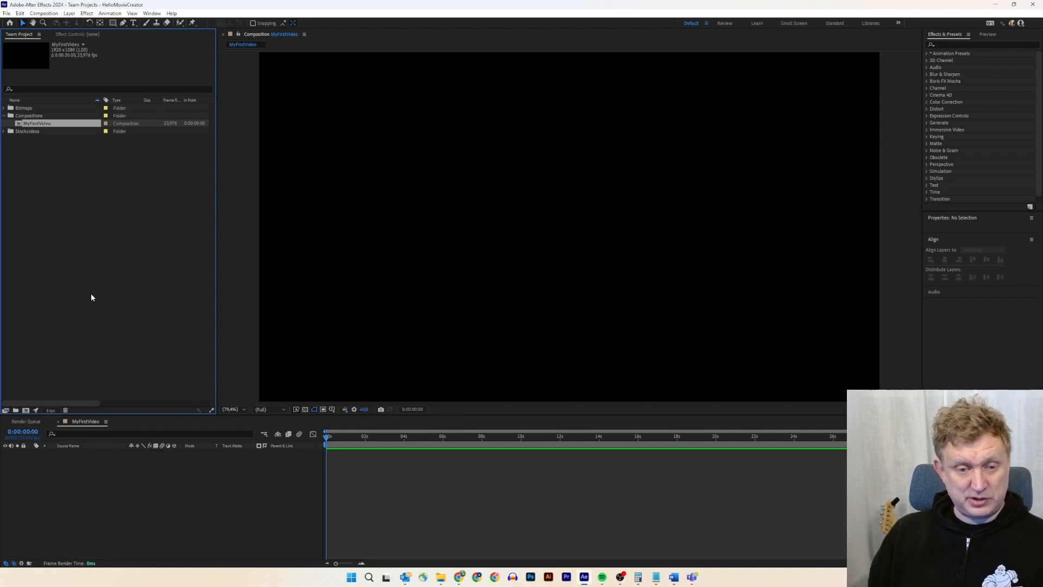
left_click(212, 411)
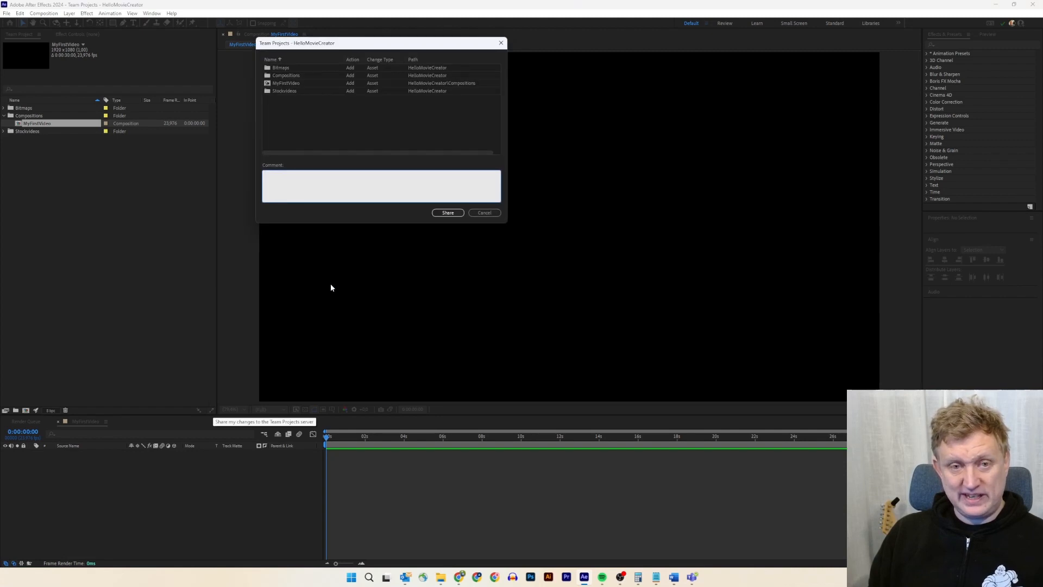
left_click(446, 212)
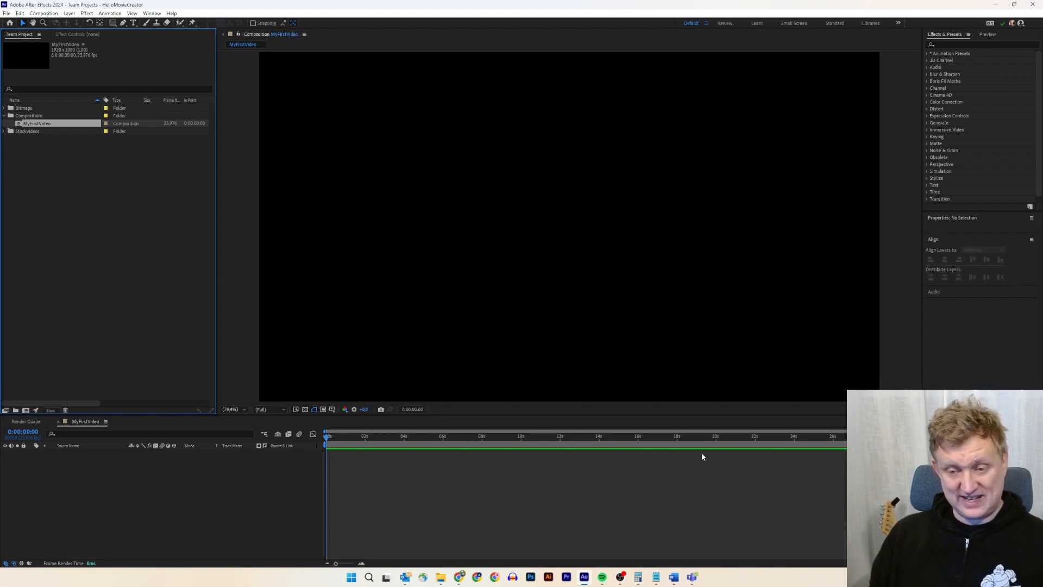
Step: Add a new shape layer to the MyFirstVideo composition
right_click(143, 480)
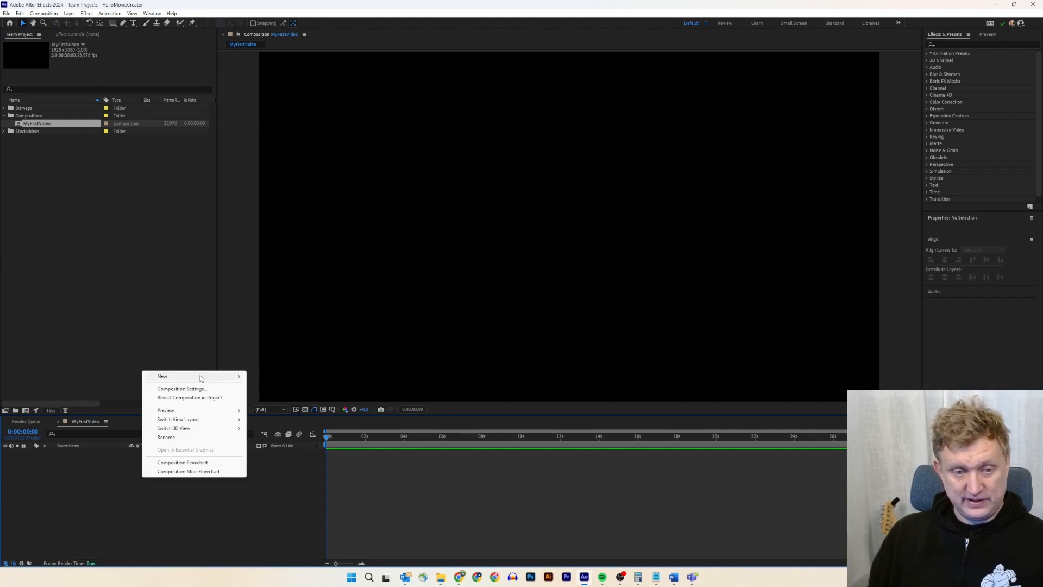
mouse_move(201, 376)
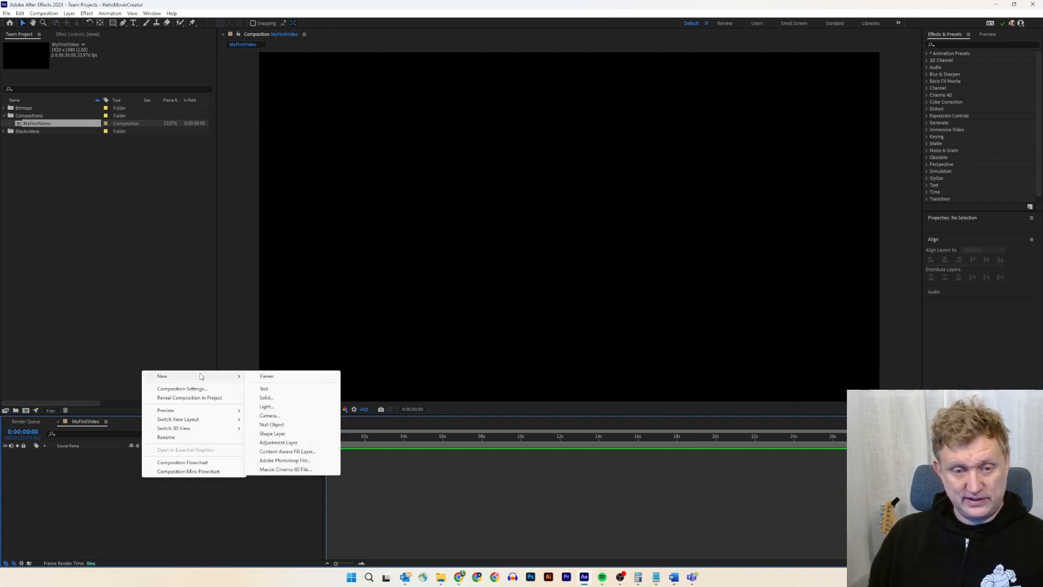
left_click(290, 435)
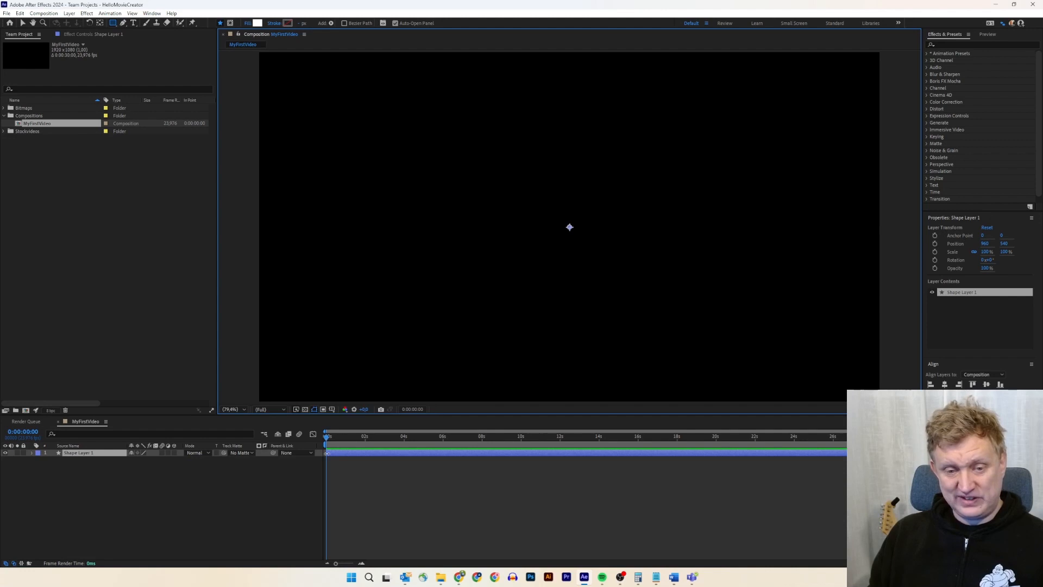
Step: Trim the shape layer to run from about 4 to 8 seconds and stretch it back over the full composition length
left_click_drag(327, 453, 404, 454)
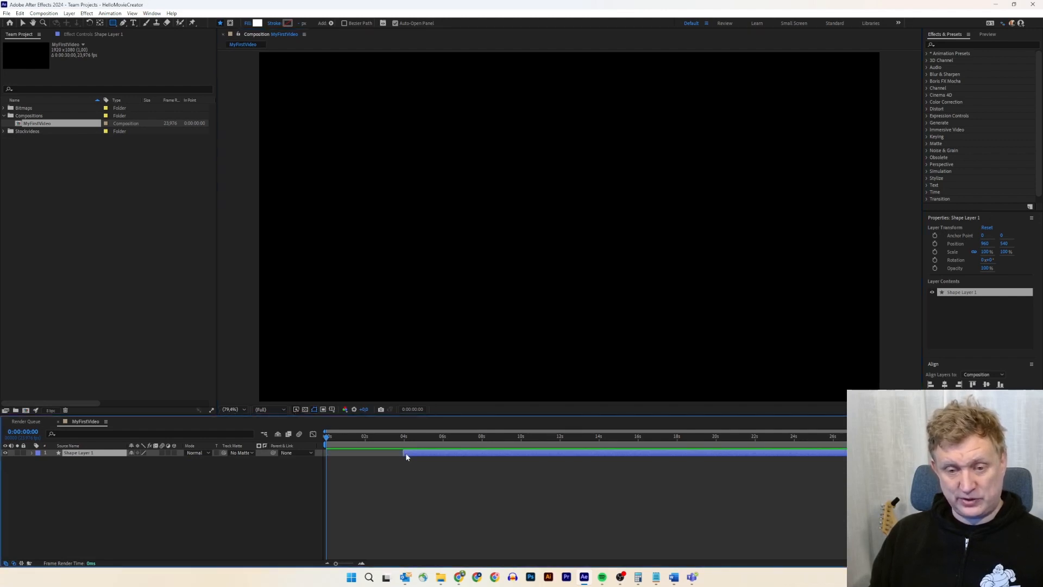
left_click_drag(910, 453, 482, 451)
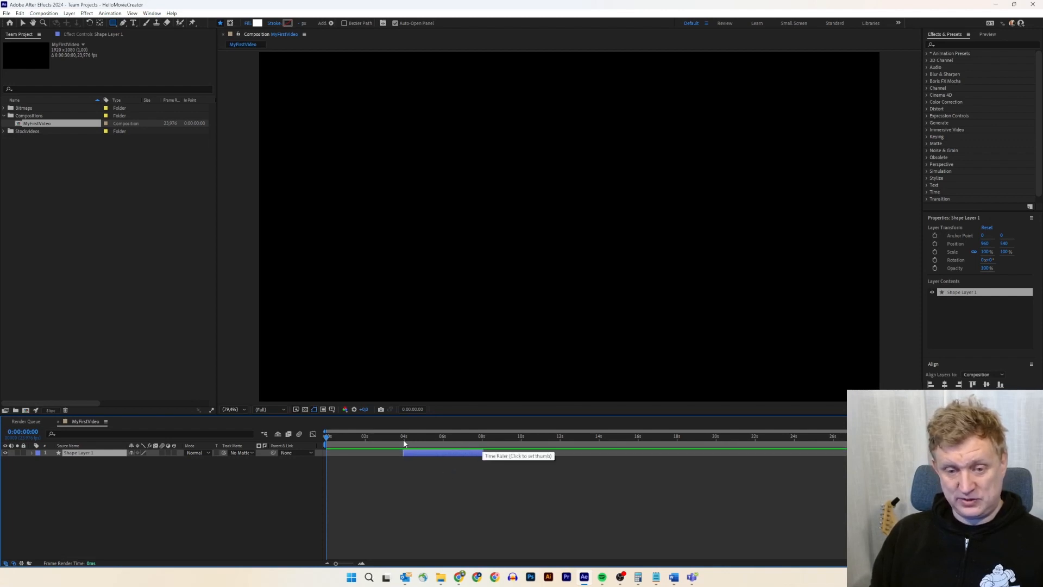
left_click_drag(402, 452, 308, 451)
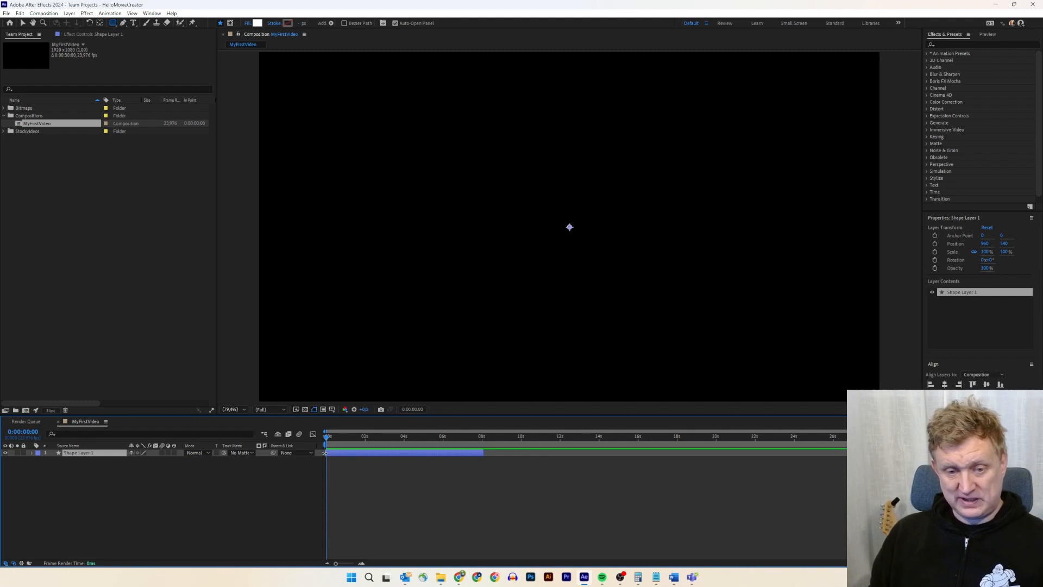
left_click_drag(483, 453, 913, 467)
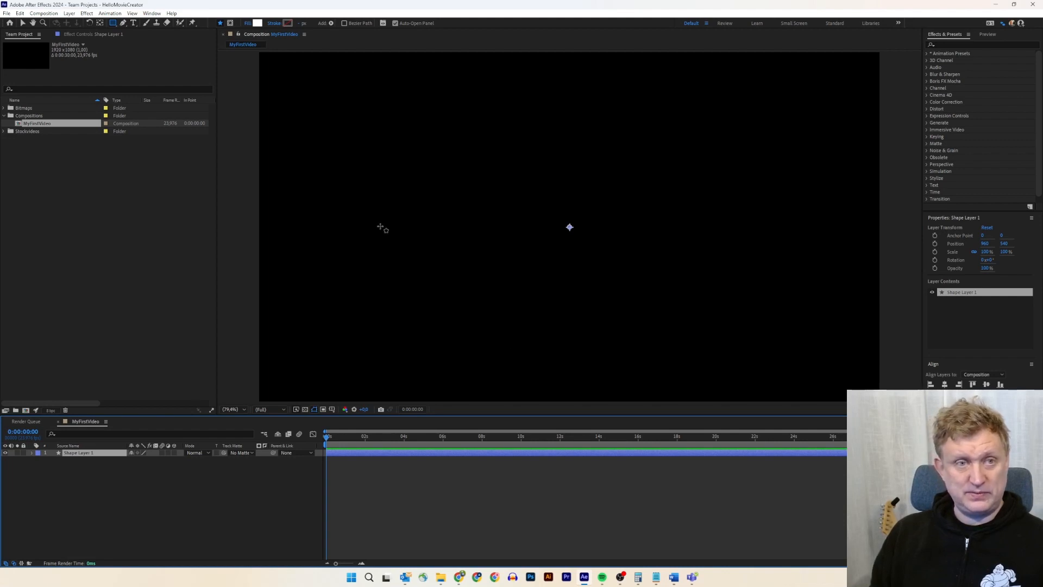
Step: Draw a white rectangle of about 489 × 488 px on the shape layer, near the middle of the composition
left_click(113, 24)
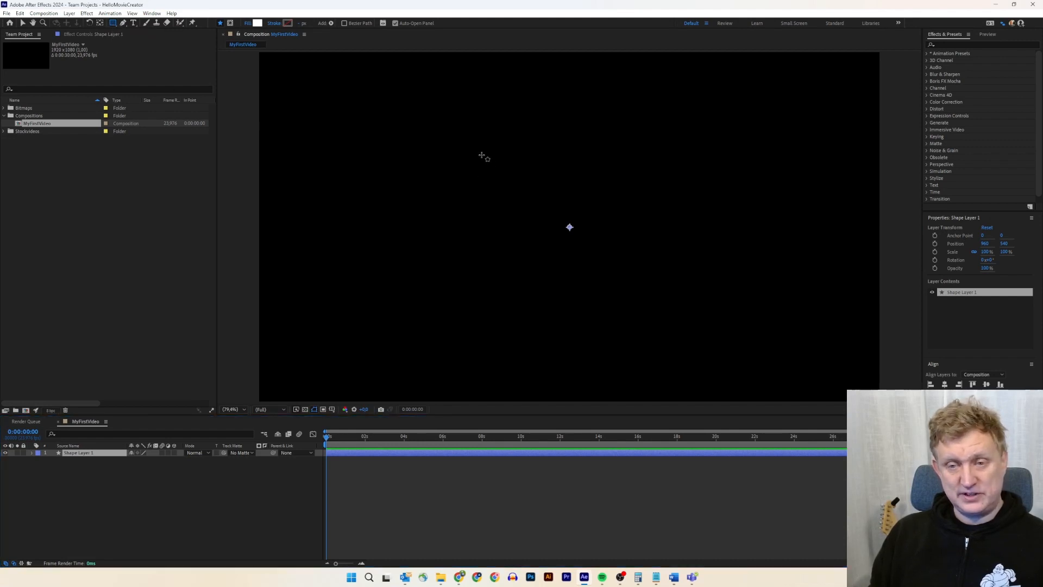
left_click_drag(514, 161, 674, 319)
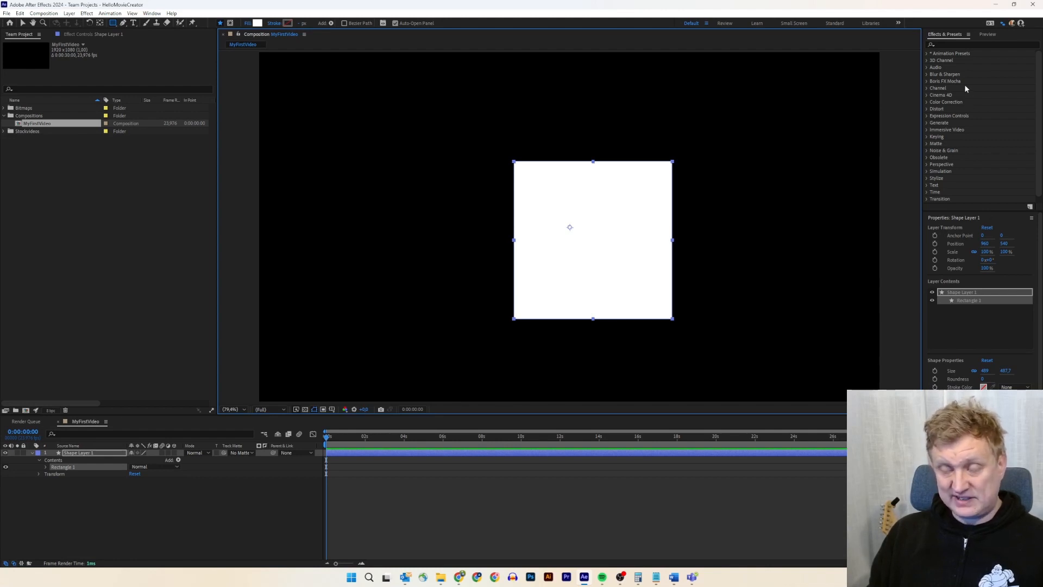
left_click(151, 14)
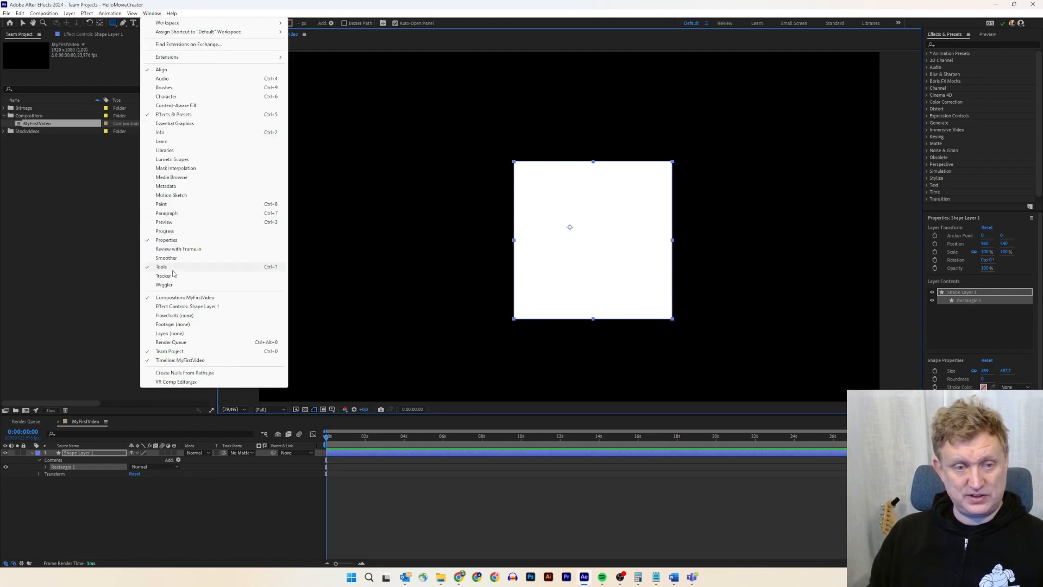
left_click(364, 5)
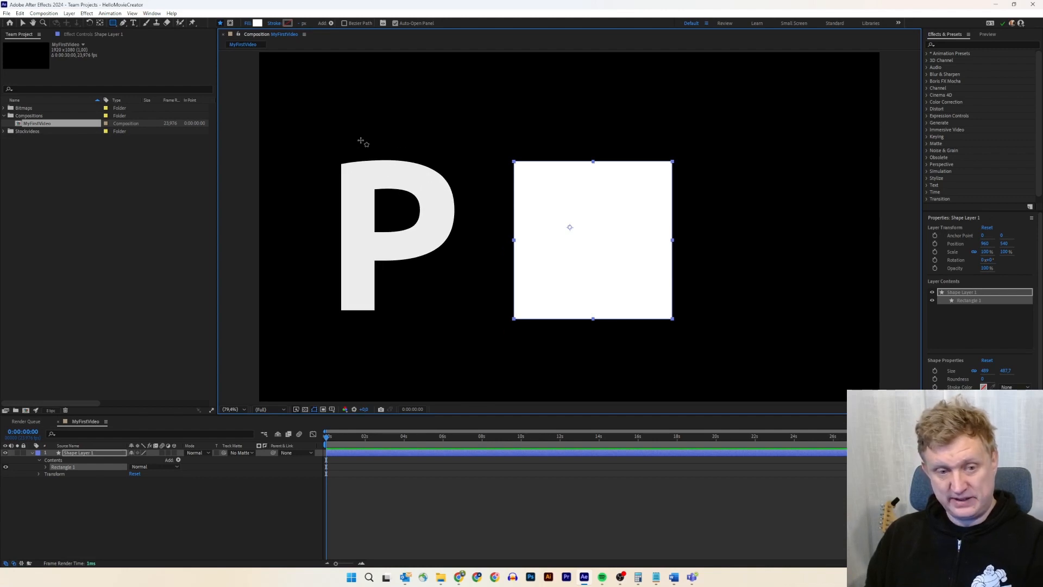
Step: Reveal only the Position property of the shape layer and move the square to about 393, 523
key("p")
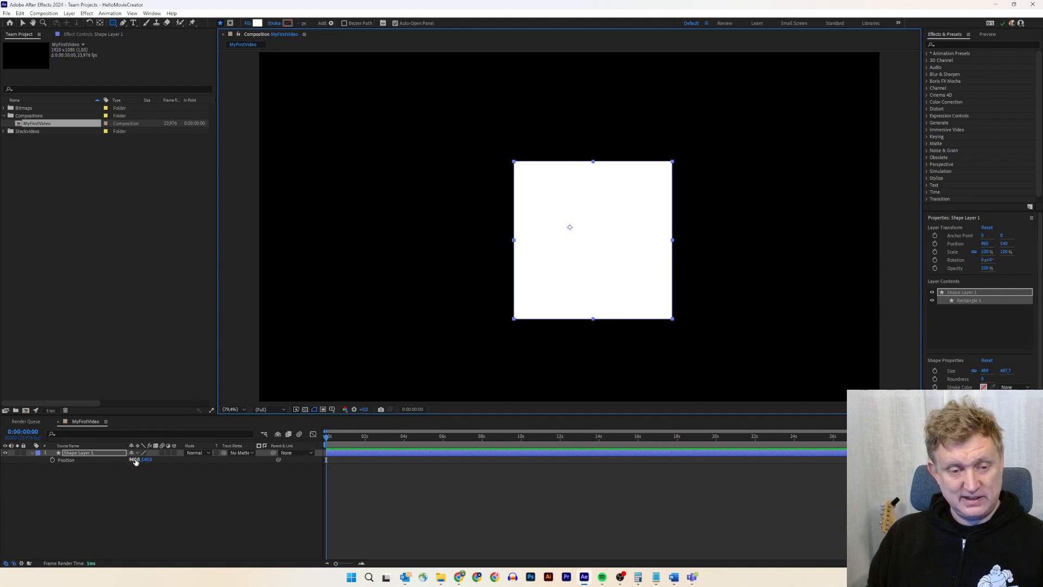
mouse_move(136, 460)
left_mouse_down()
mouse_move(149, 459)
mouse_move(103, 459)
mouse_move(144, 459)
left_mouse_up()
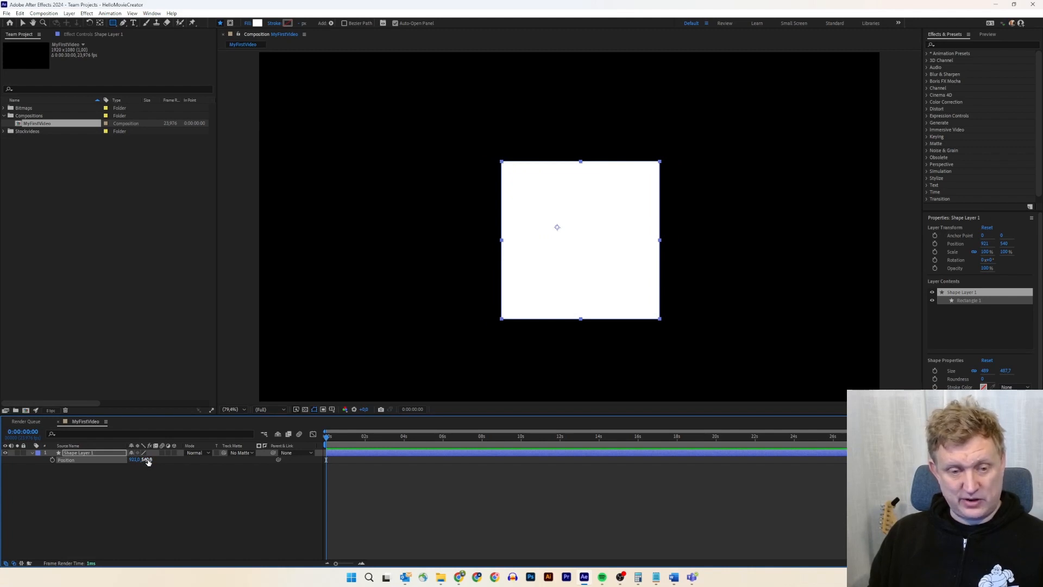
mouse_move(176, 462)
left_mouse_down()
mouse_move(126, 459)
mouse_move(167, 460)
left_mouse_up()
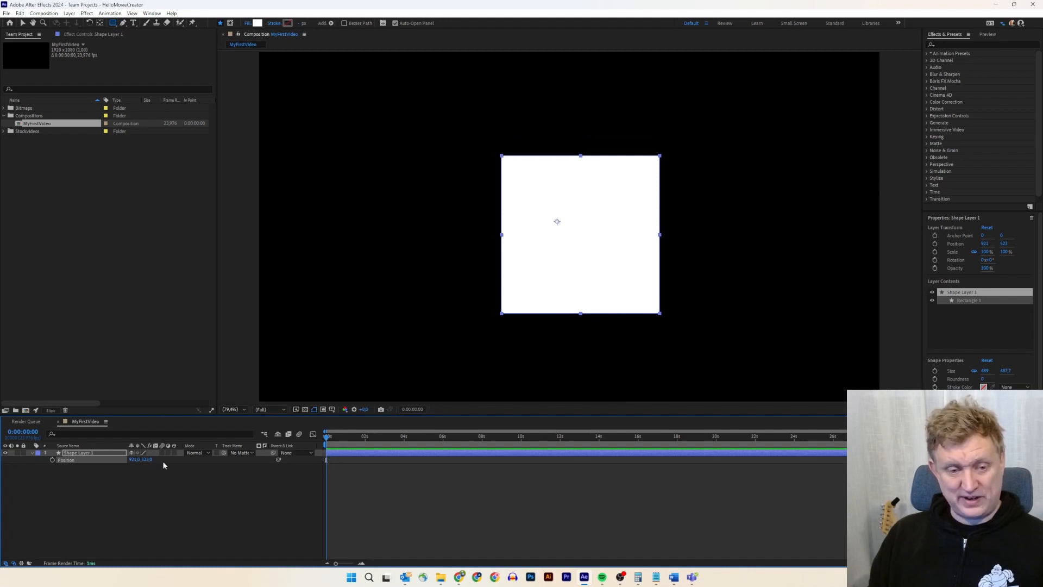
left_click_drag(133, 460, 15, 464)
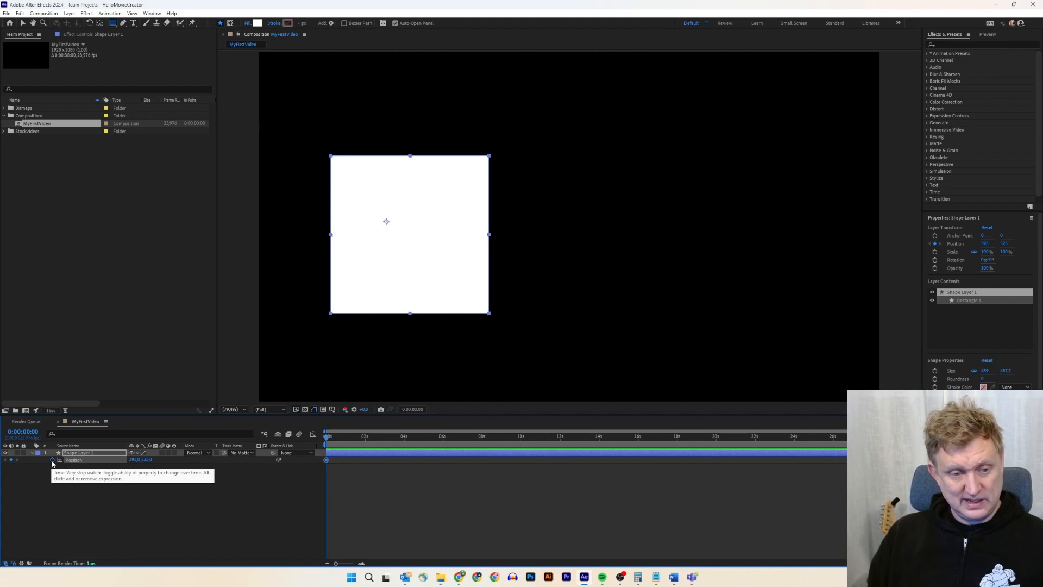
Step: Animate the square's Position with a keyframe at 0 seconds and a second one at 0:00:02:01 with X about 1423
left_click(51, 460)
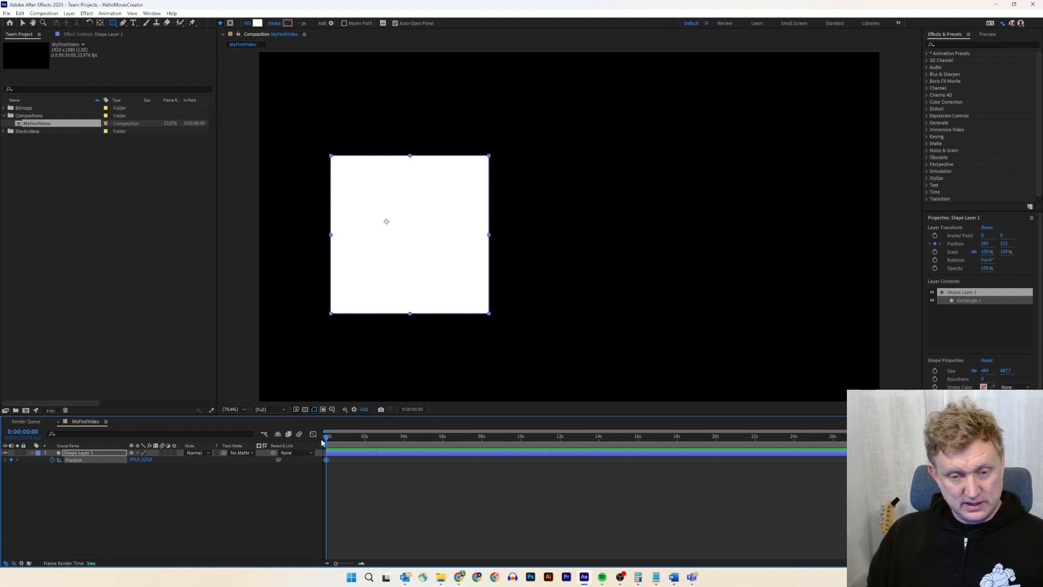
left_click_drag(327, 439, 366, 436)
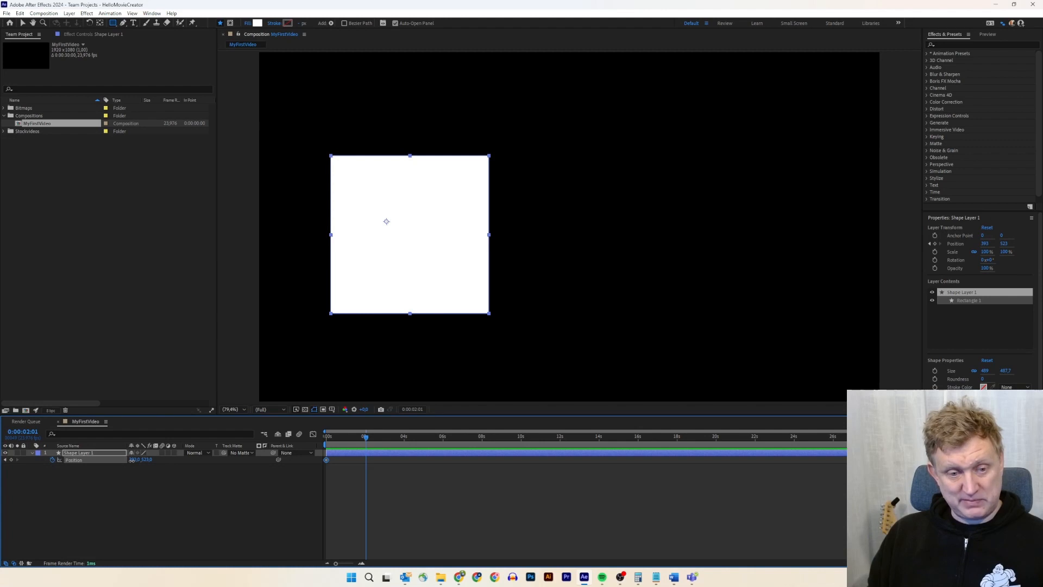
left_click_drag(133, 461, 555, 466)
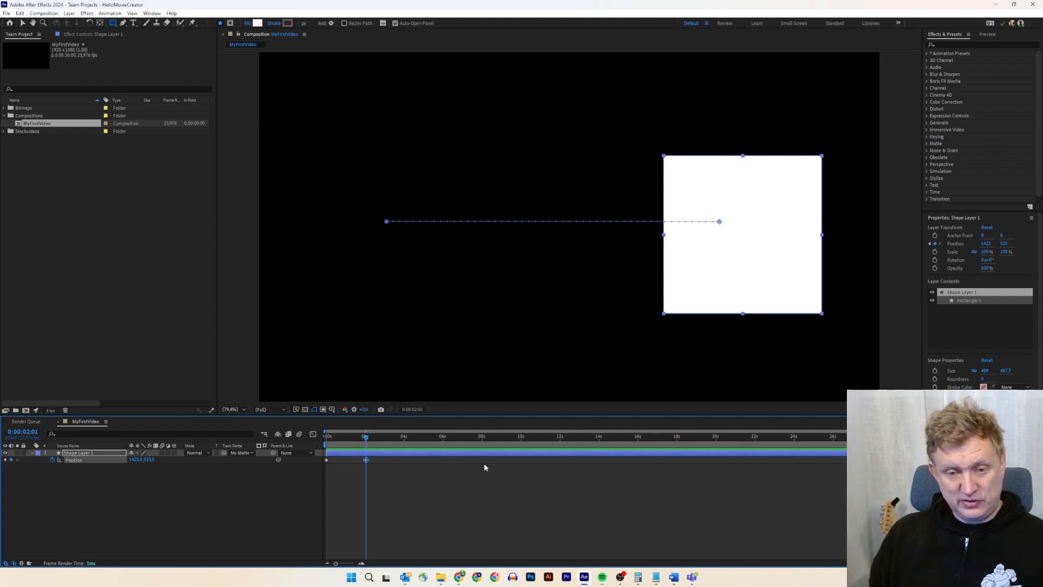
mouse_move(366, 460)
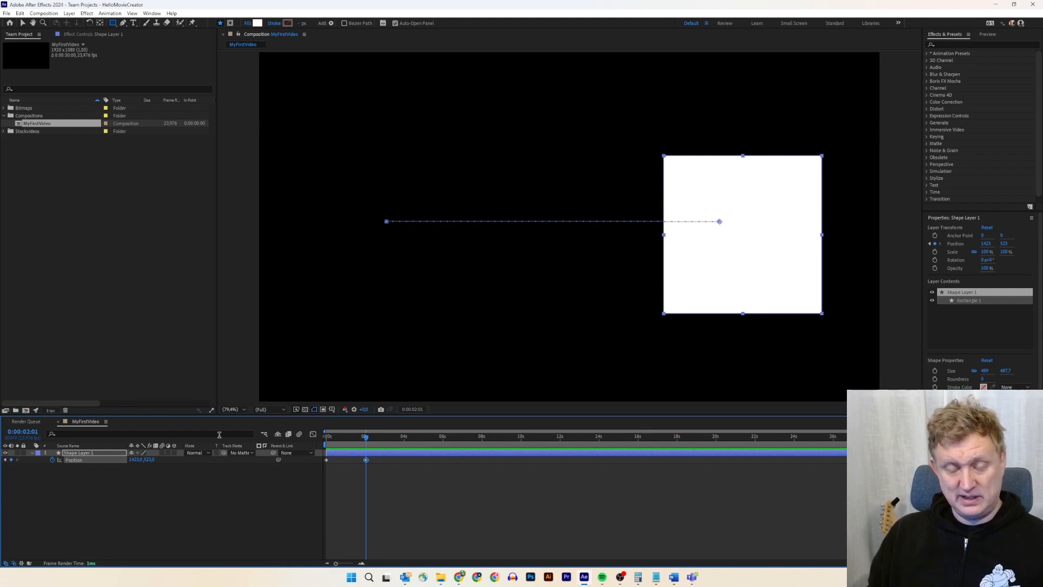
Step: Scrub and play back the square's movement between the two Position keyframes, and return to the first frame
left_click_drag(365, 438, 326, 435)
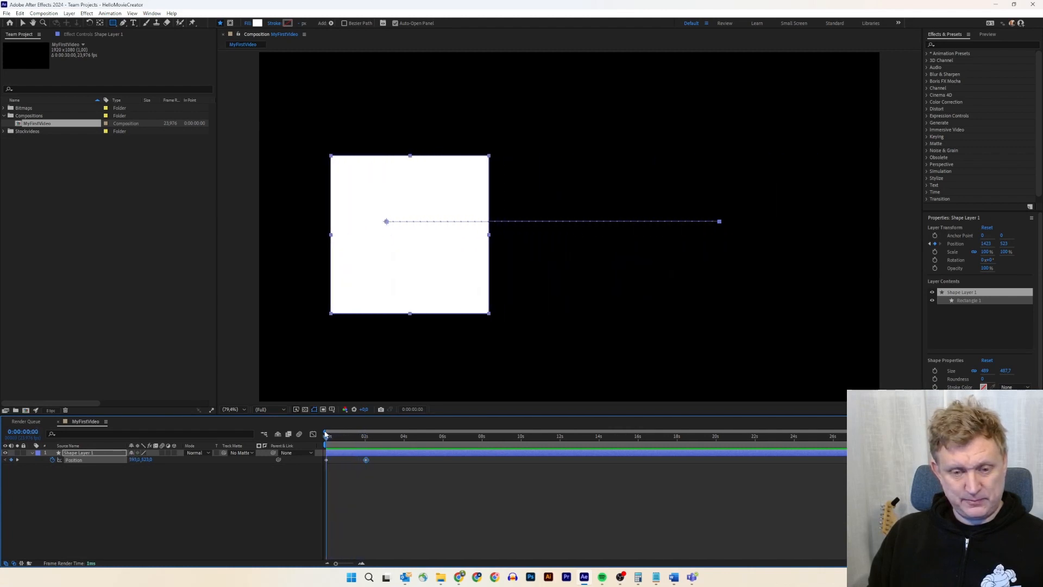
left_click_drag(326, 435, 367, 436)
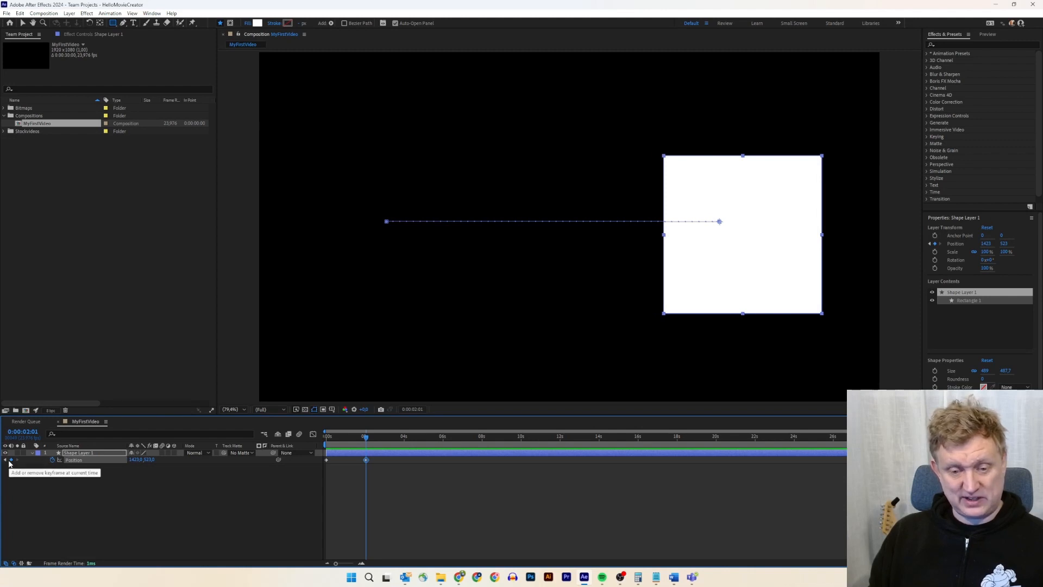
left_click(361, 565)
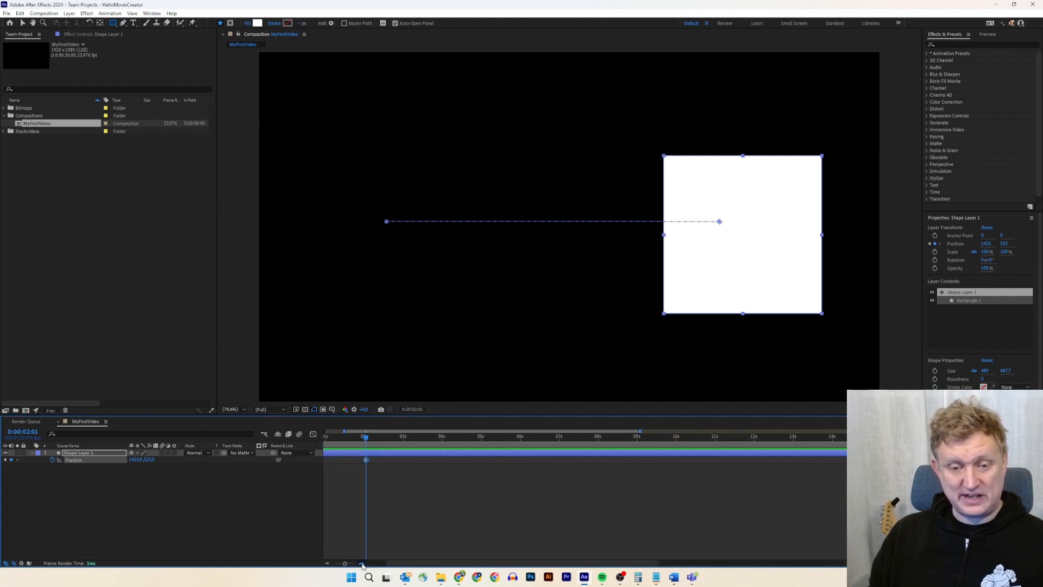
left_click_drag(416, 564, 377, 564)
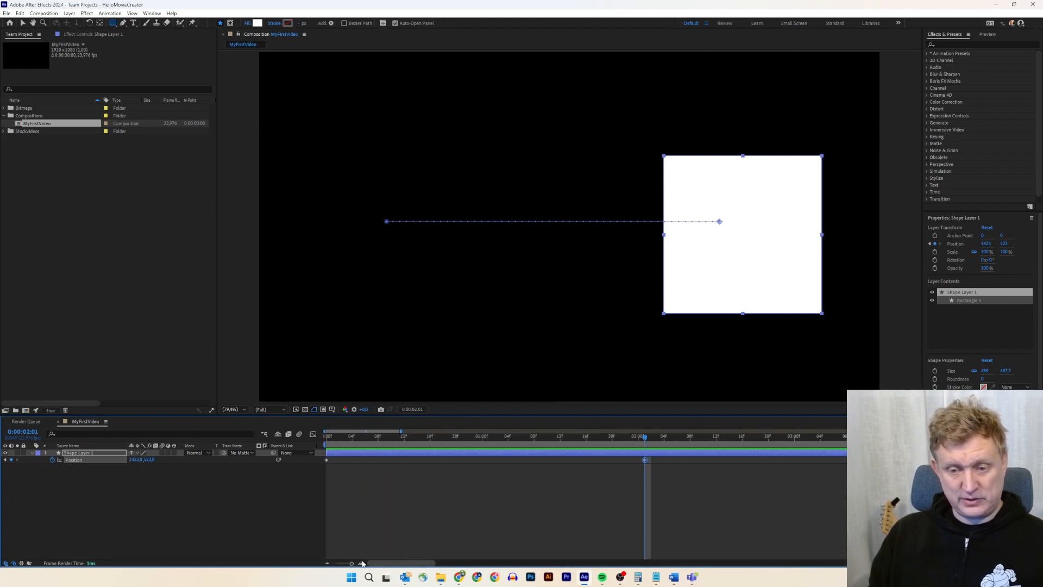
left_click_drag(645, 438, 320, 429)
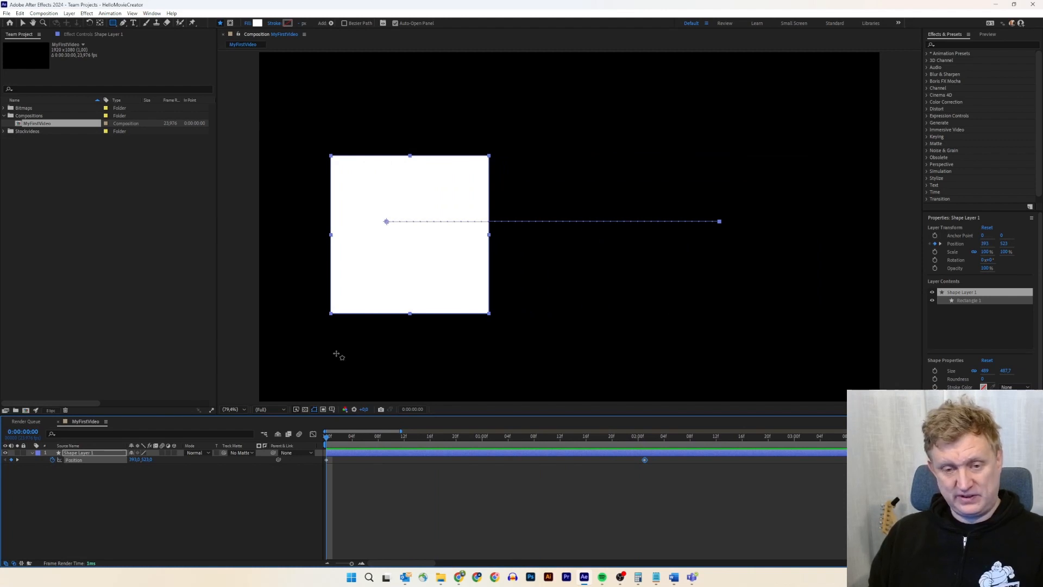
key("space")
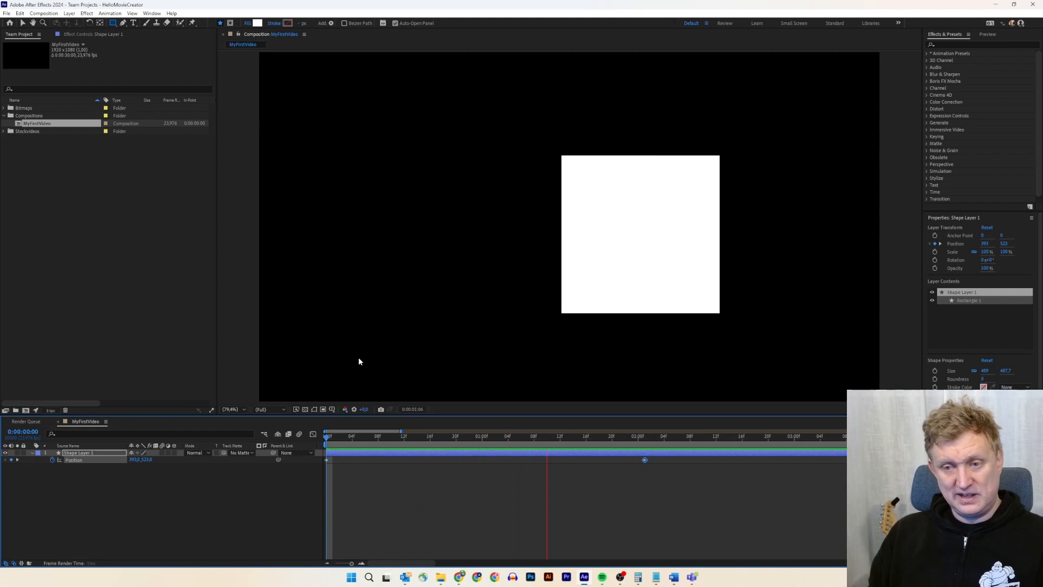
key("space")
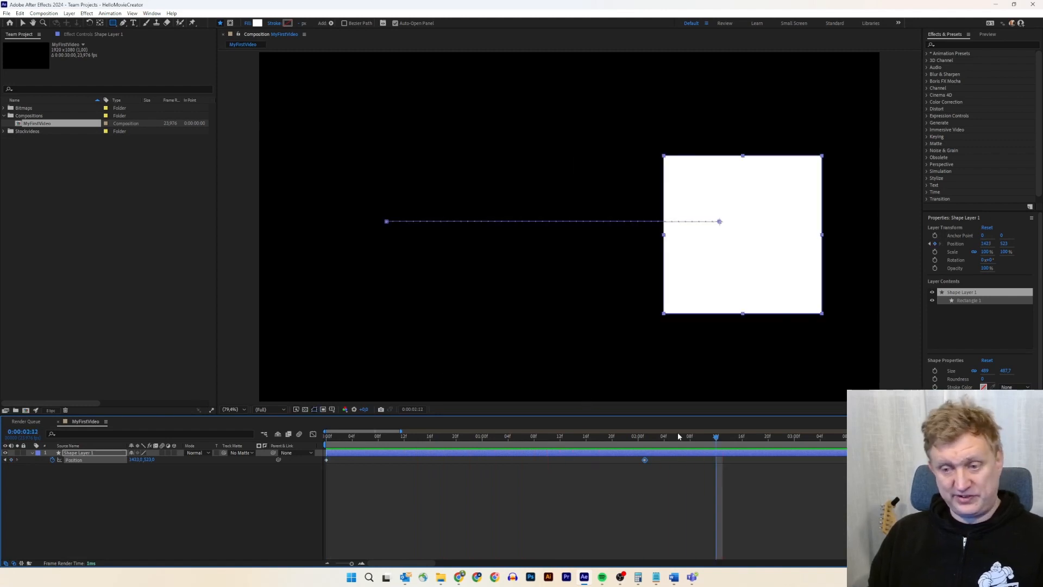
key("Home")
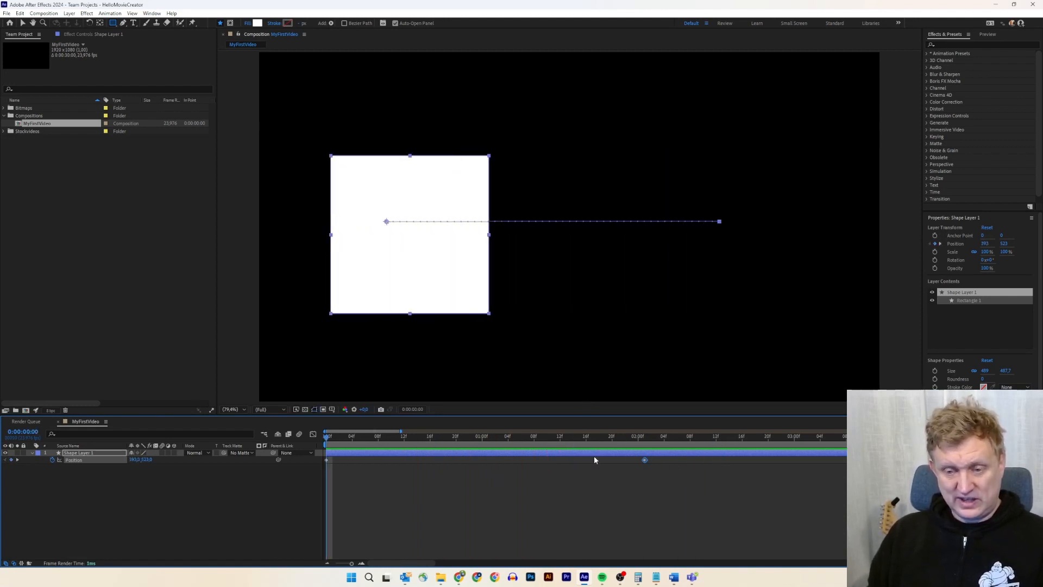
Step: Apply Easy Ease to both Position keyframes of the shape layer and play back the eased movement
left_click(692, 483)
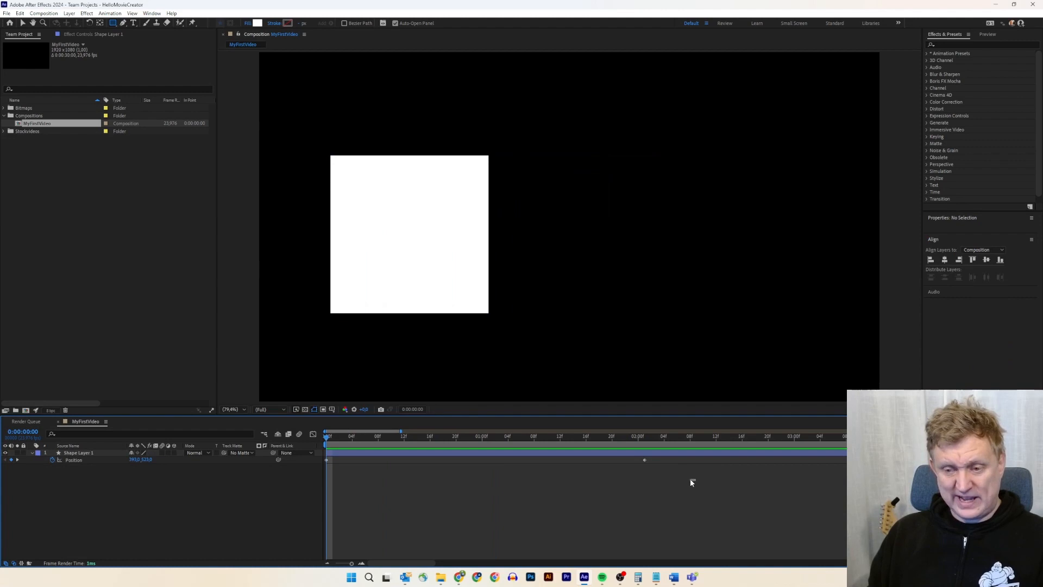
left_click_drag(647, 464, 321, 453)
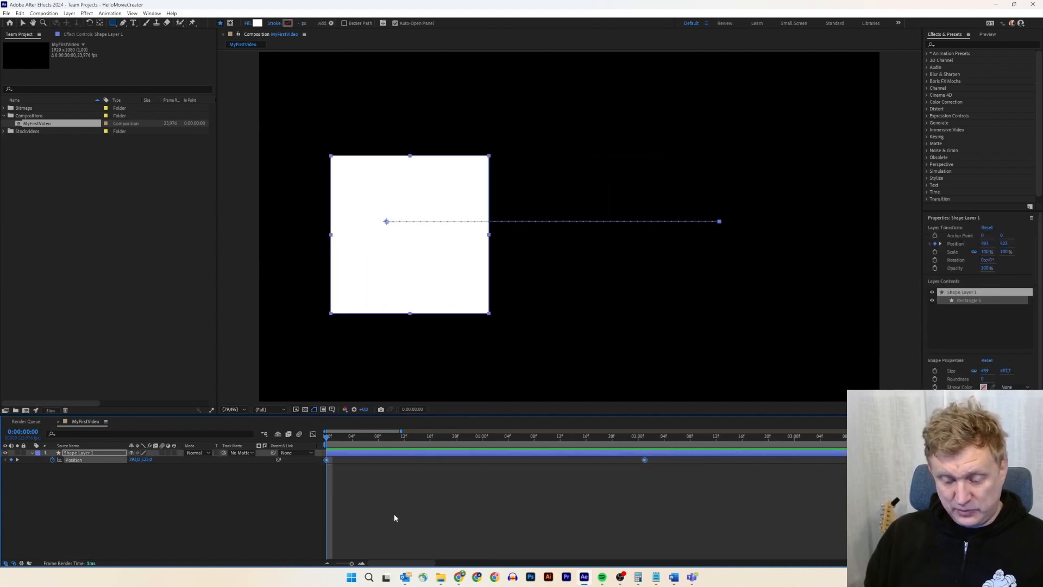
key("F9")
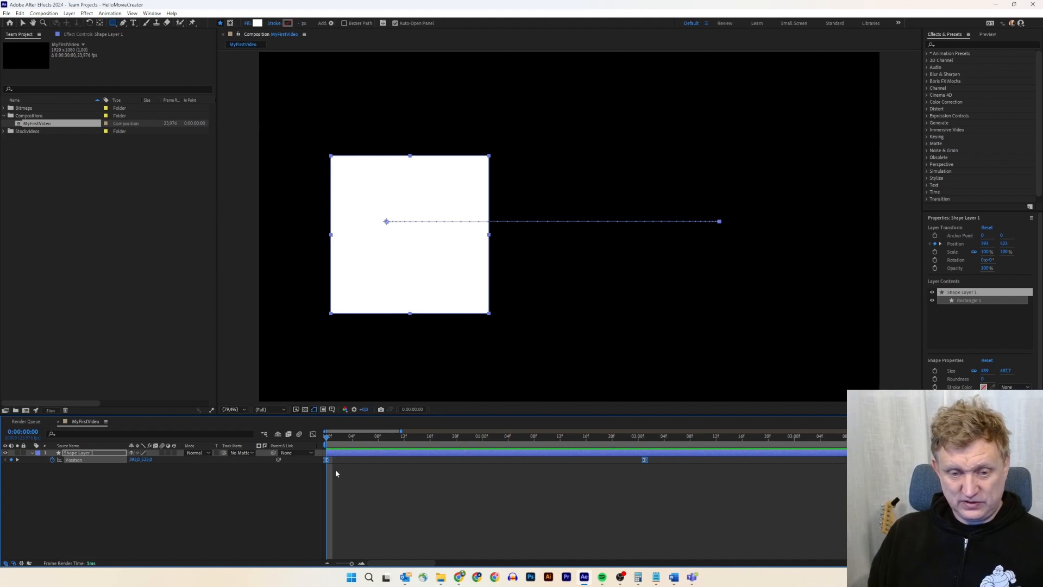
mouse_move(326, 463)
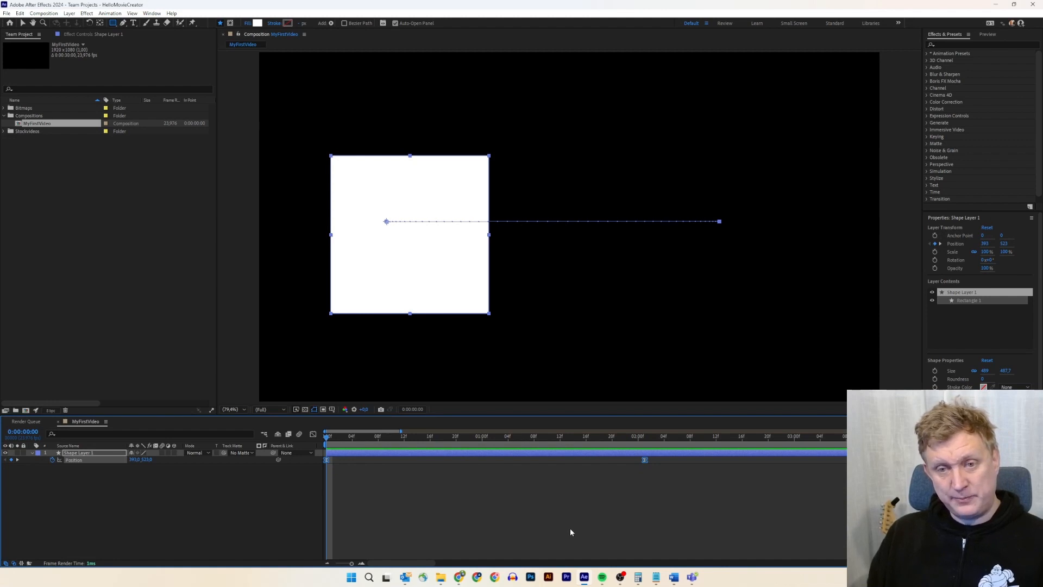
key("space")
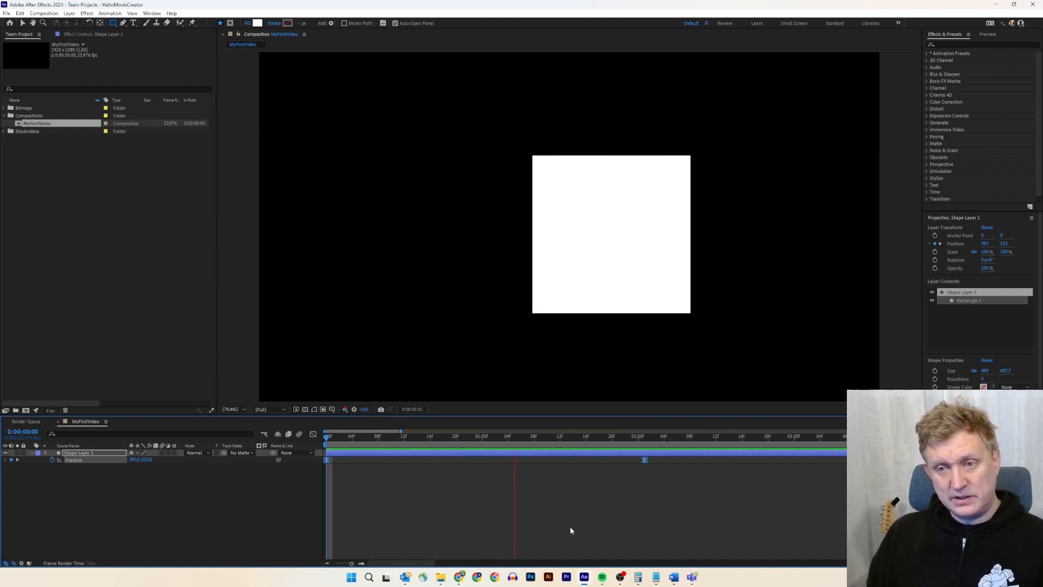
key("space")
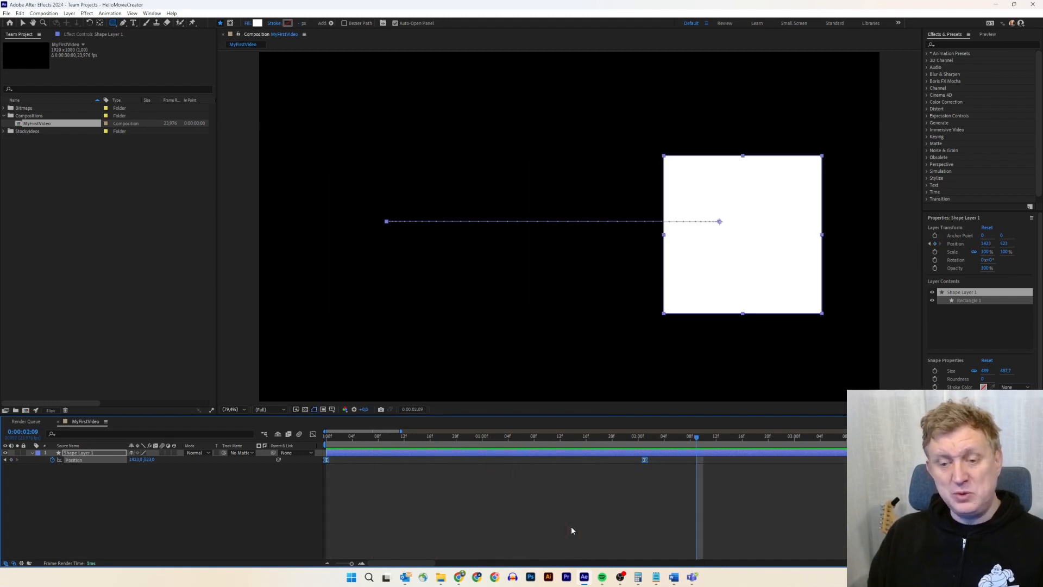
Step: Move the second Position keyframe to frame 12, play back the faster movement and return to the first frame
left_click_drag(645, 460, 625, 461)
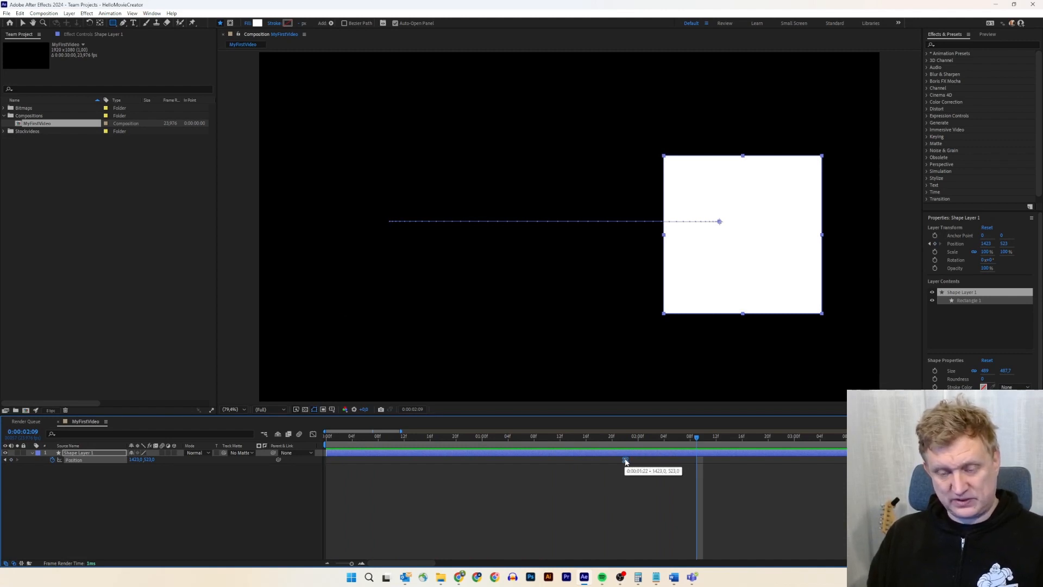
key("ctrl+z")
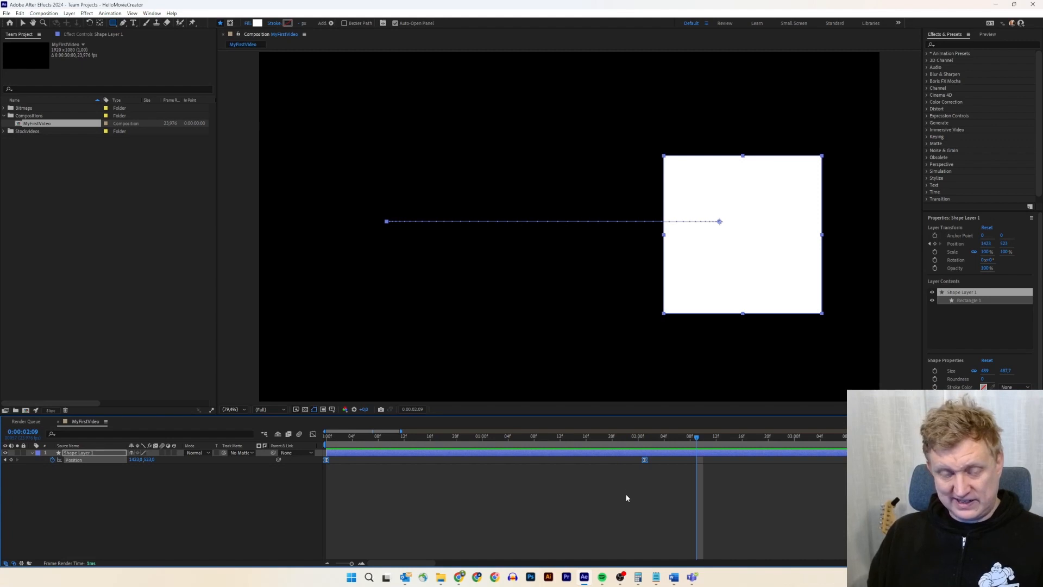
left_click(625, 493)
left_click_drag(644, 460, 488, 460)
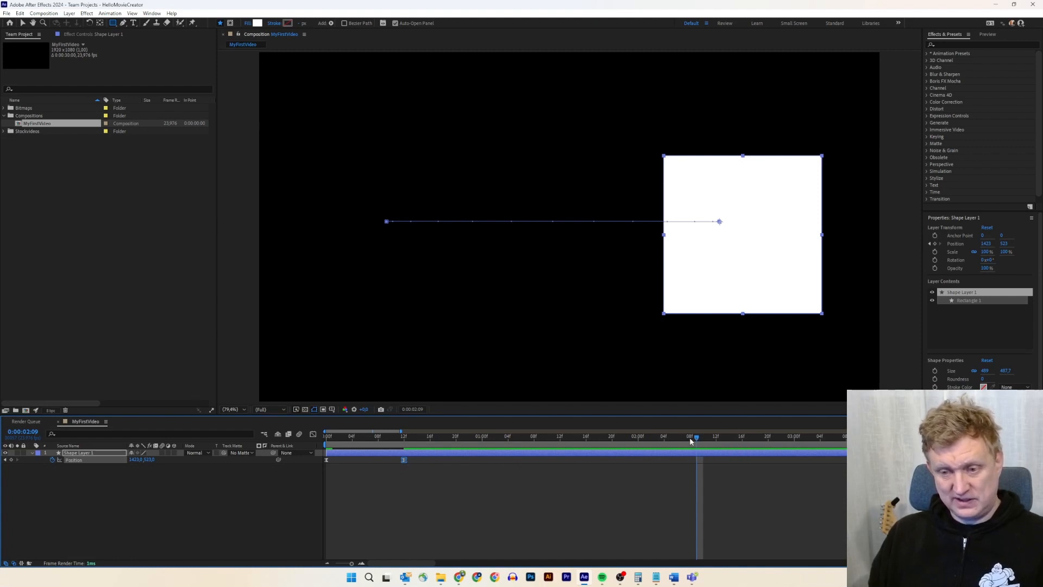
key("Home")
key("space")
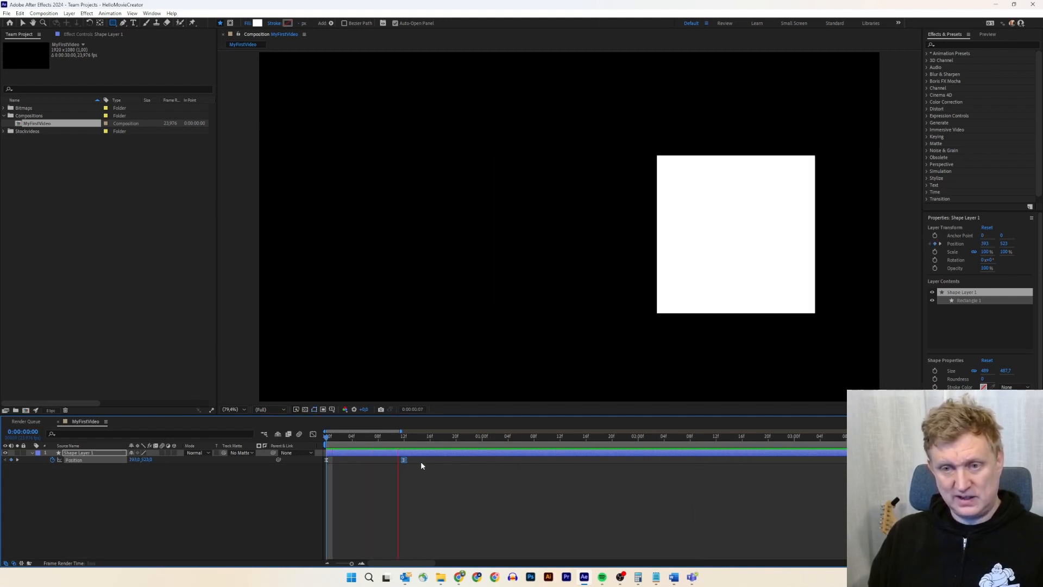
key("space")
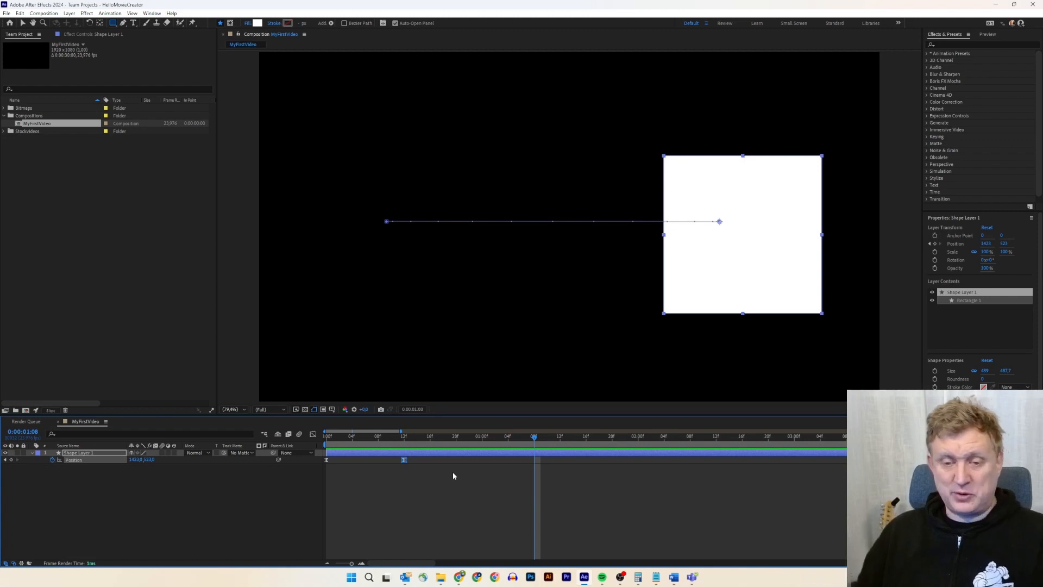
left_click_drag(534, 439, 317, 445)
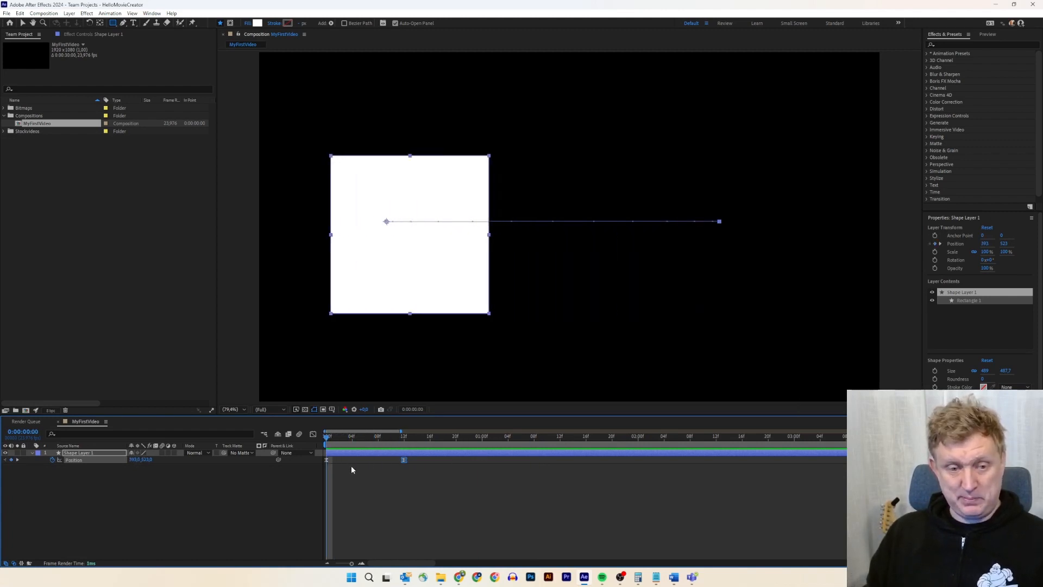
Step: Rename the shape layer as MyFirstSquare
left_click(98, 453)
key("Return")
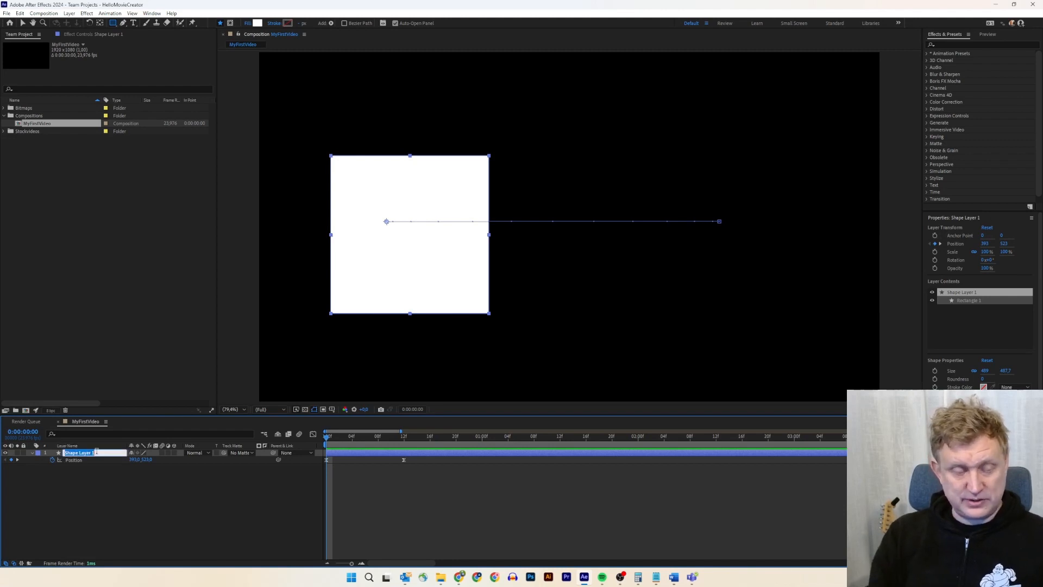
type("MyFir")
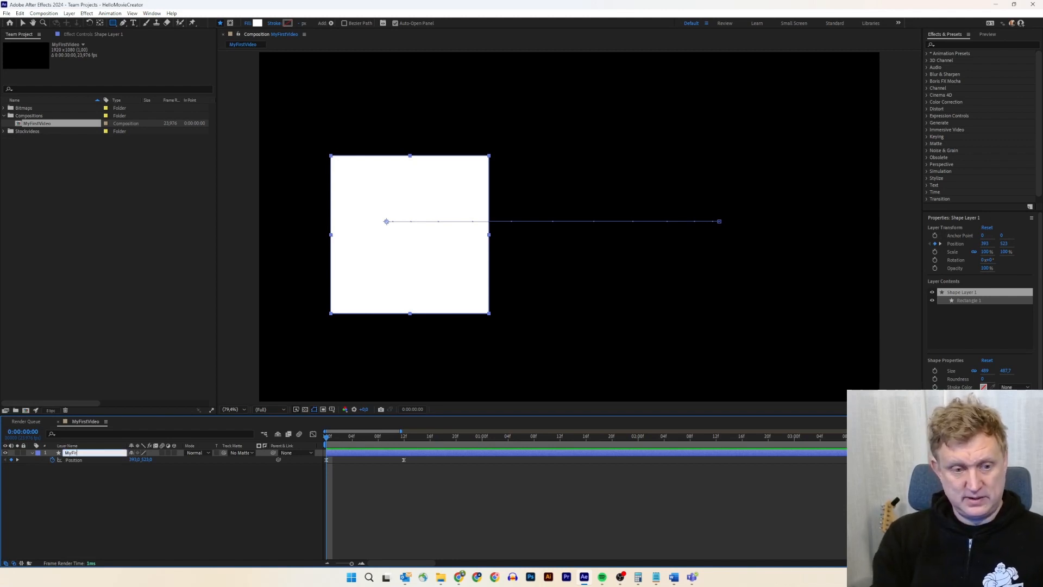
type("stSquare")
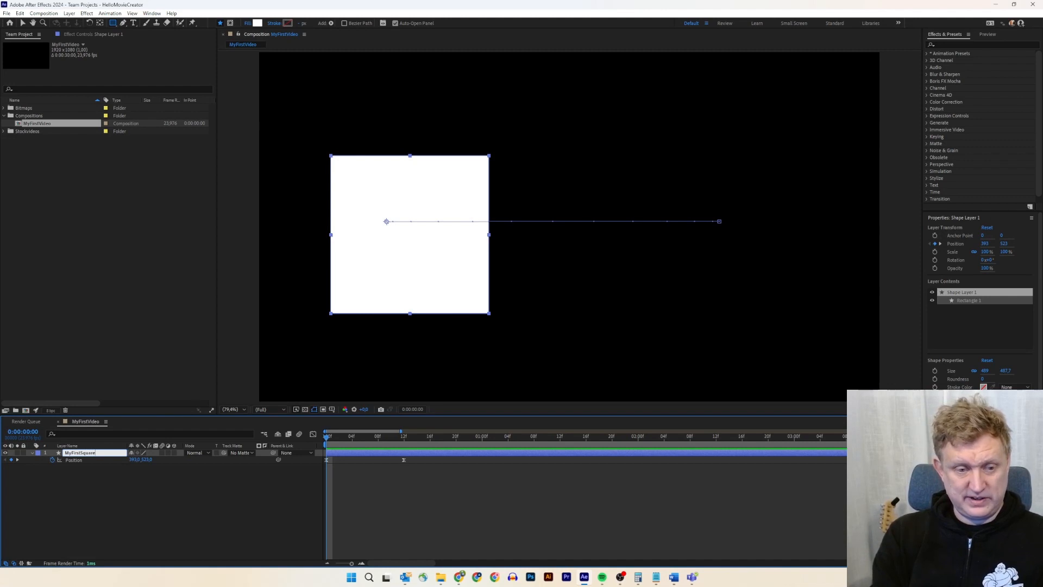
key("Return")
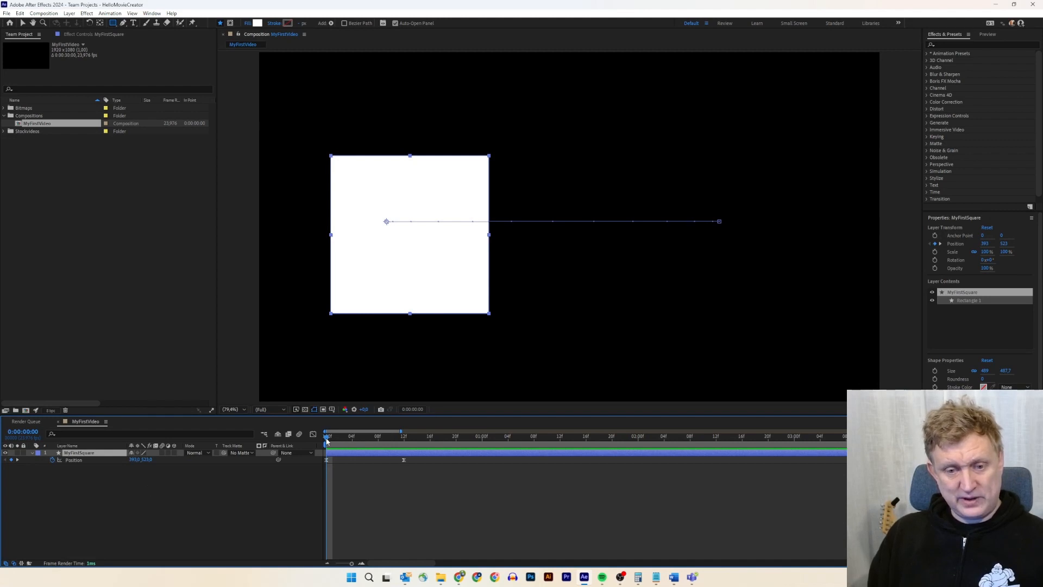
Step: Add a 100% Scale keyframe to MyFirstSquare at frame 12 and show the Position property alongside Scale
key("space")
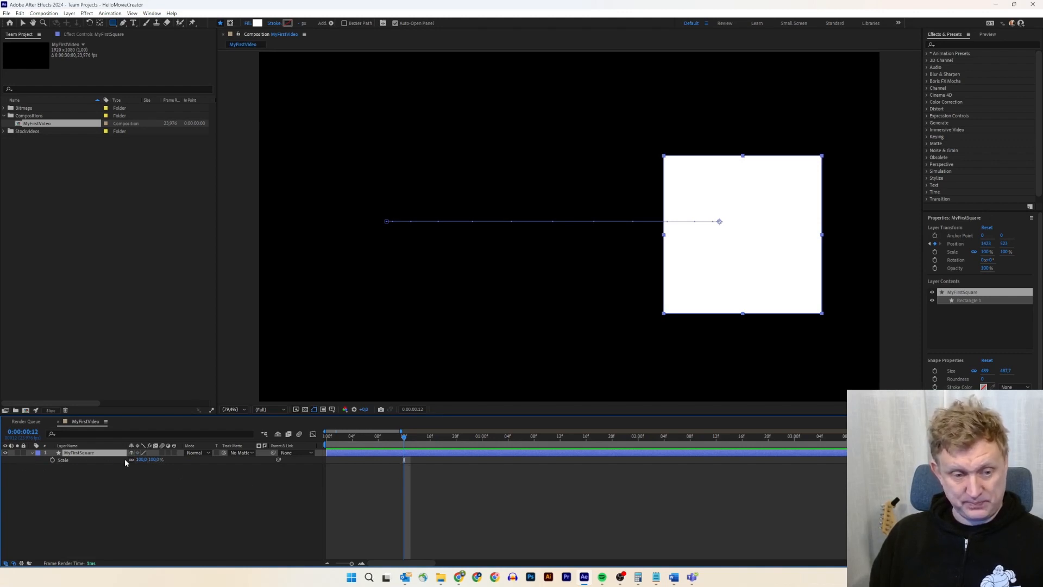
left_click(53, 460)
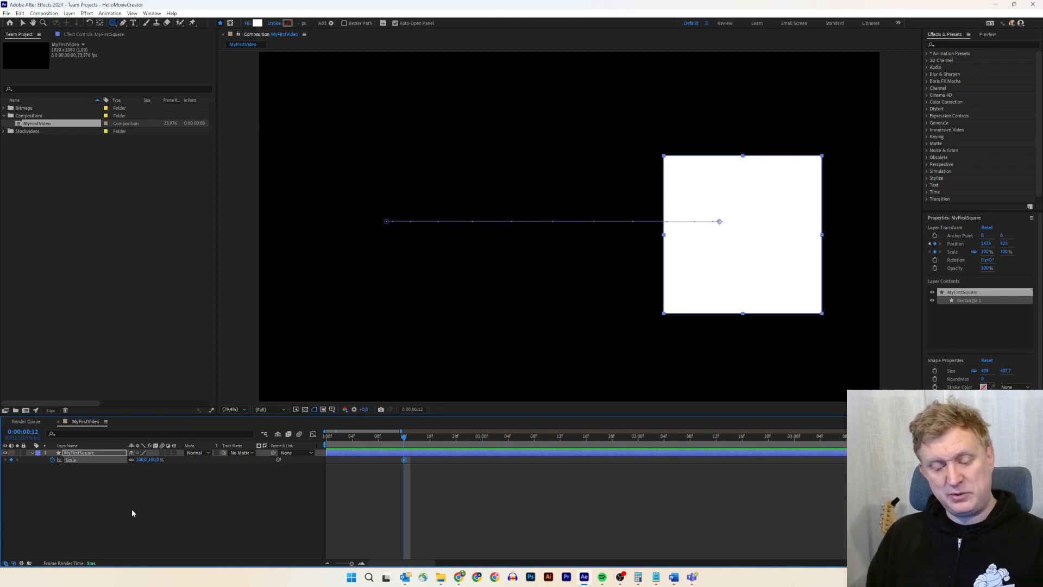
key("shift+p")
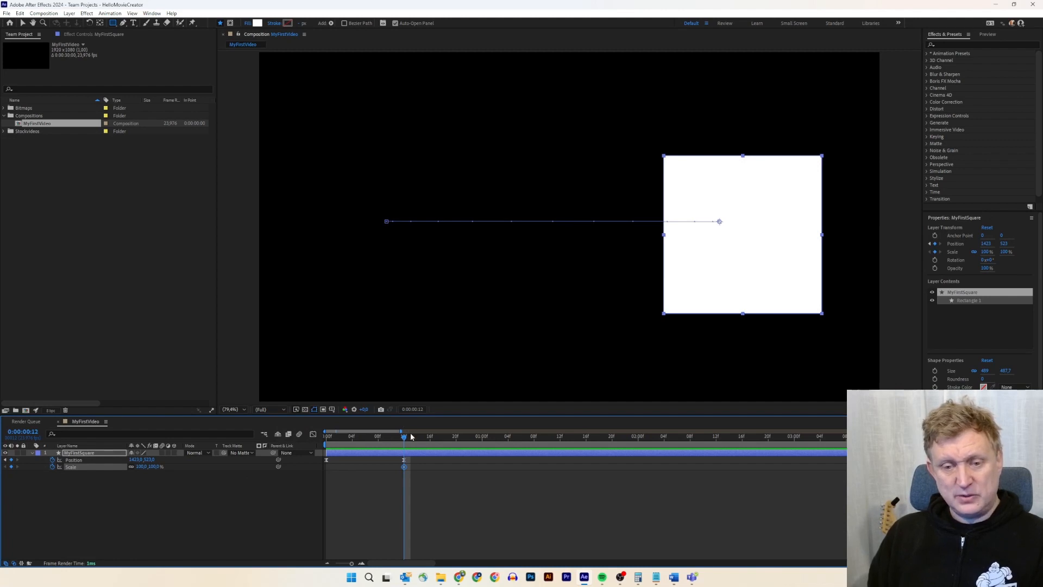
Step: Add Scale keyframes to MyFirstSquare of 44% at 0:00:01:00 and 128% at 0:00:01:11
left_click_drag(404, 440, 482, 443)
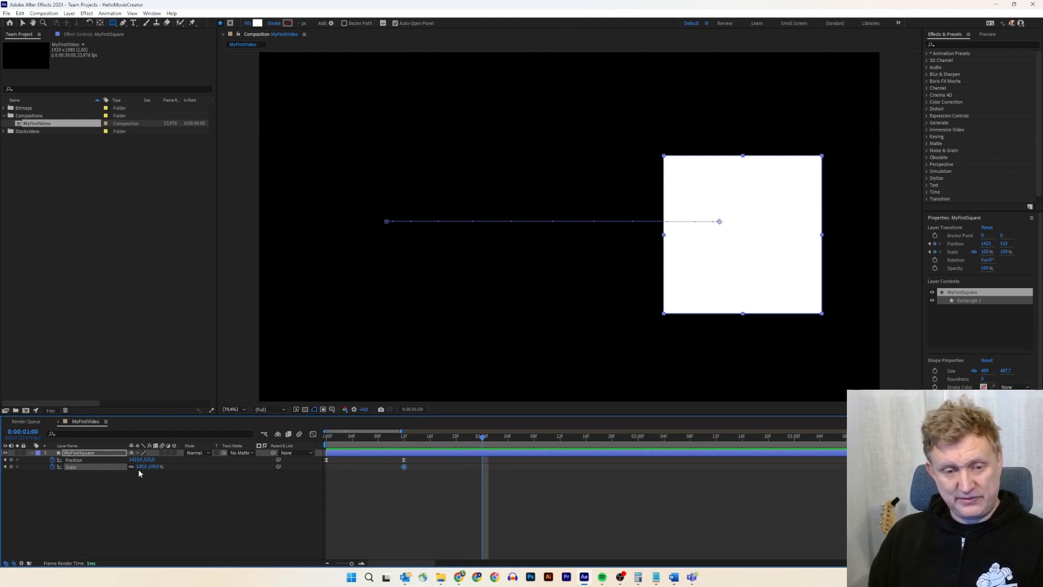
left_click_drag(140, 467, 116, 467)
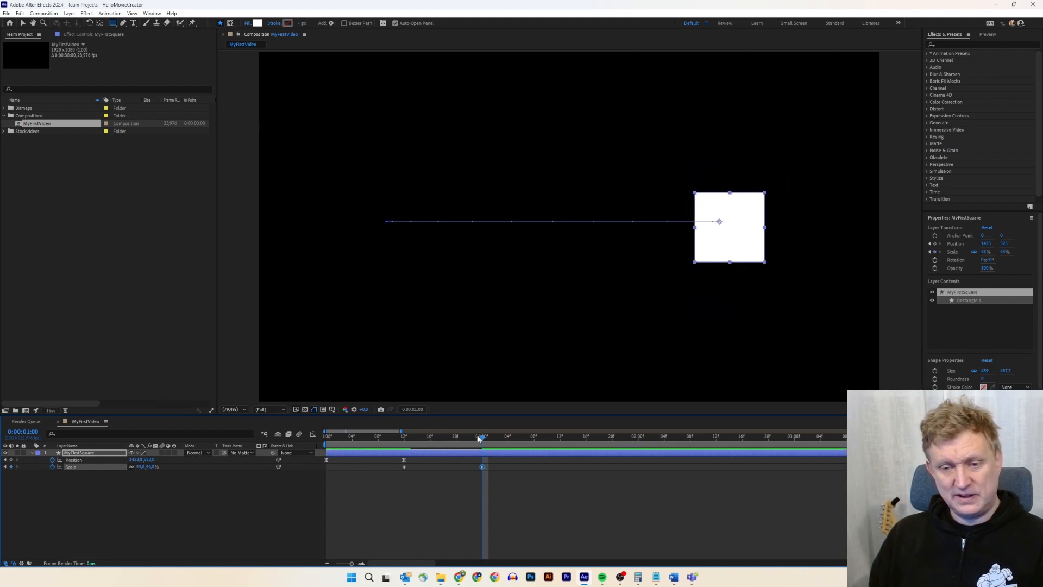
left_click_drag(480, 439, 555, 432)
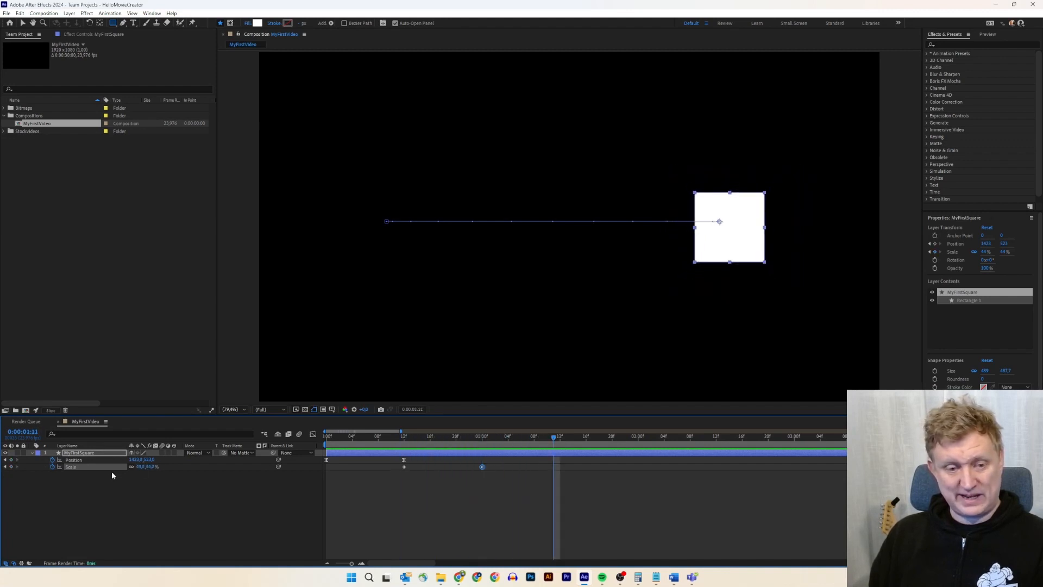
left_click_drag(141, 466, 174, 466)
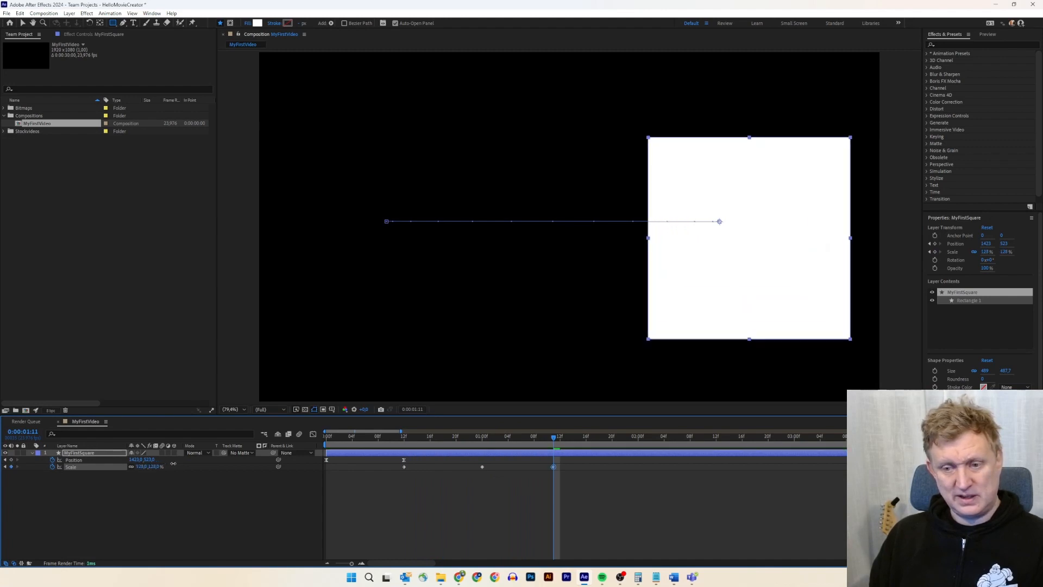
Step: Apply Easy Ease to all three Scale keyframes and play back the animation from the first frame
left_click_drag(374, 476, 569, 467)
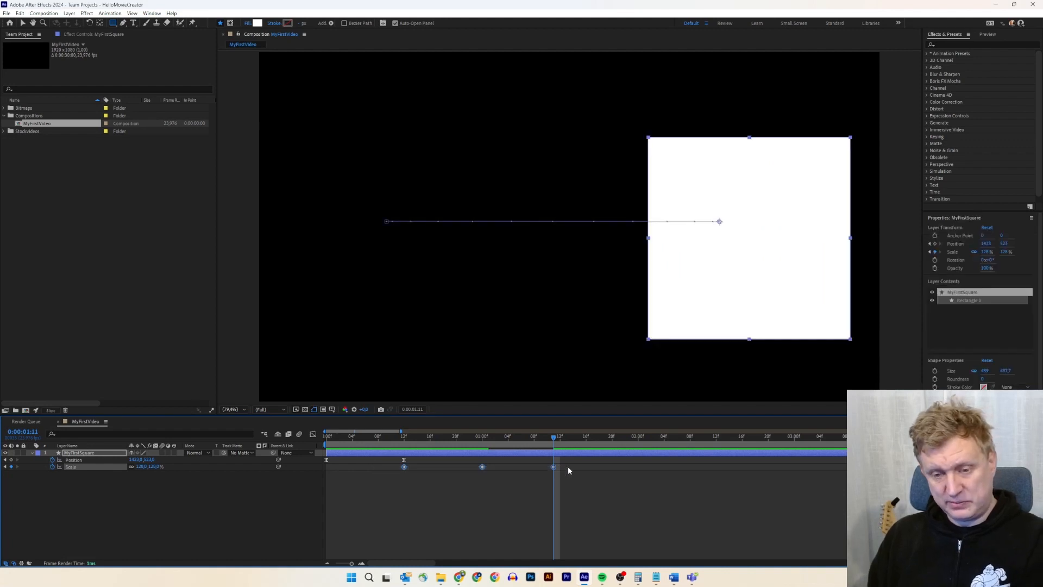
key("F9")
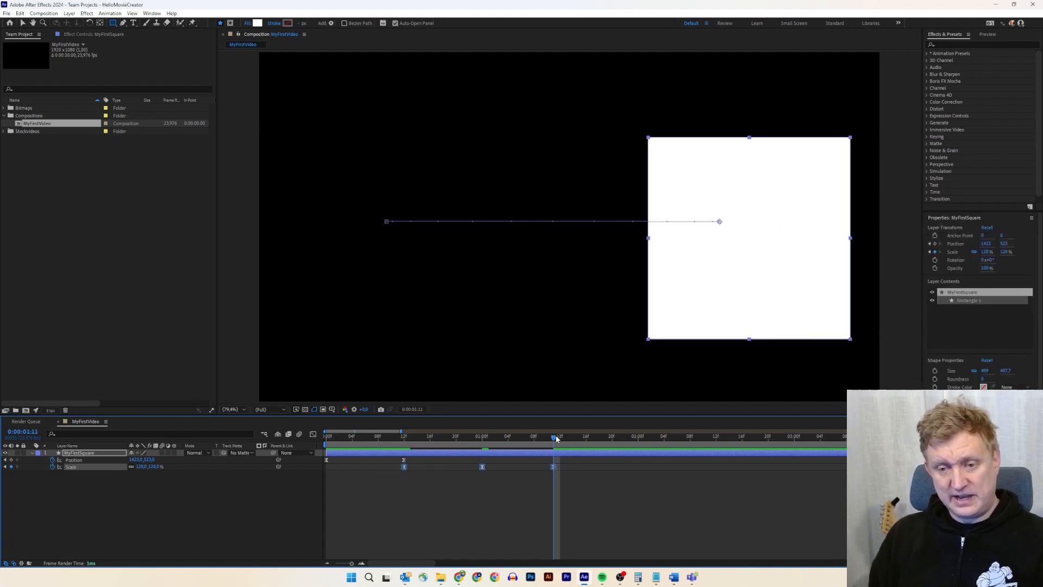
left_click_drag(556, 439, 325, 446)
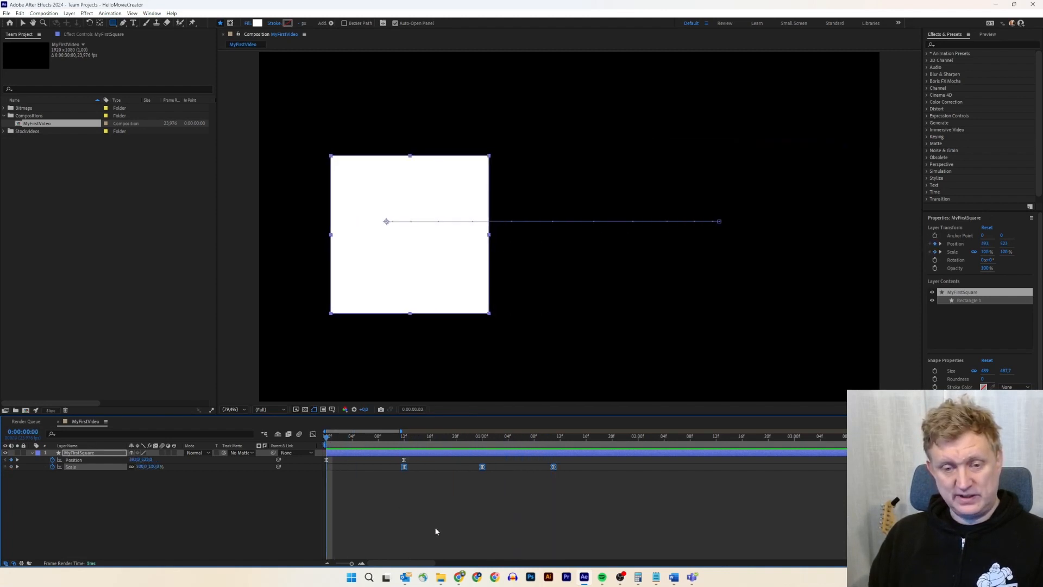
key("space")
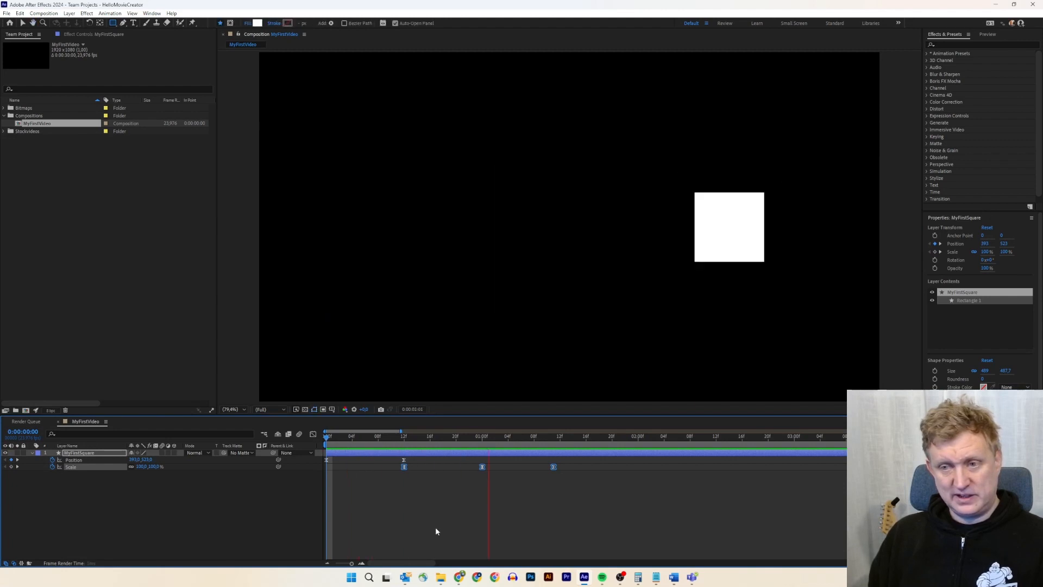
key("space")
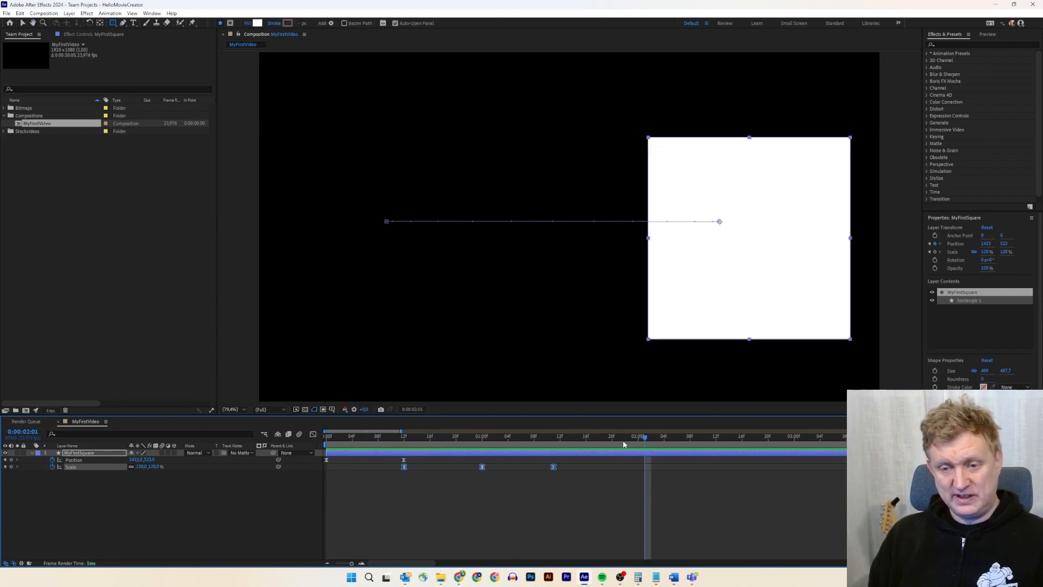
Step: Add an overshoot Scale keyframe of about 147% at 0:00:01:07 and play back the animation from the start
left_click_drag(645, 437, 536, 438)
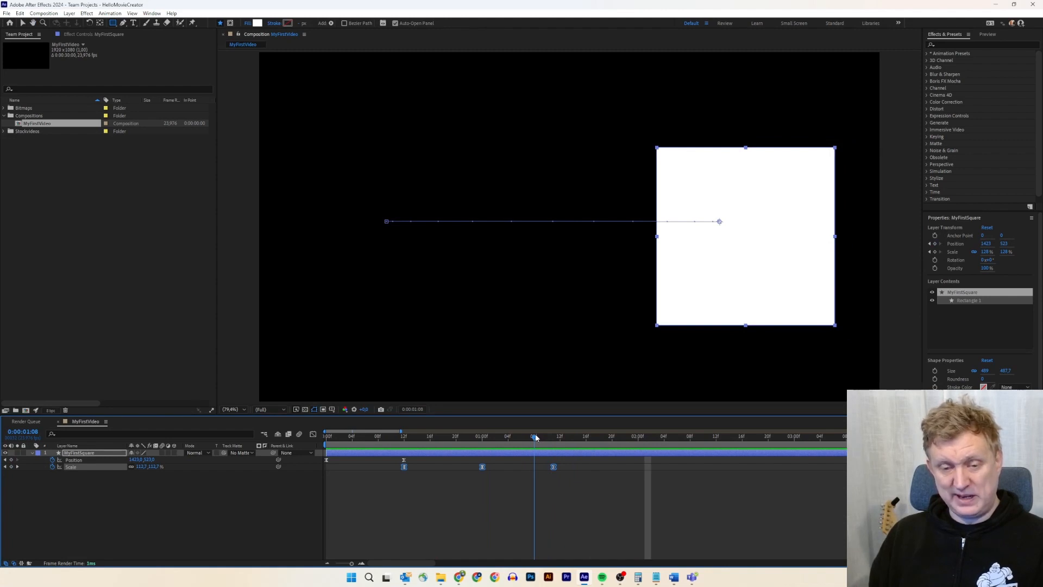
left_click_drag(536, 437, 555, 439)
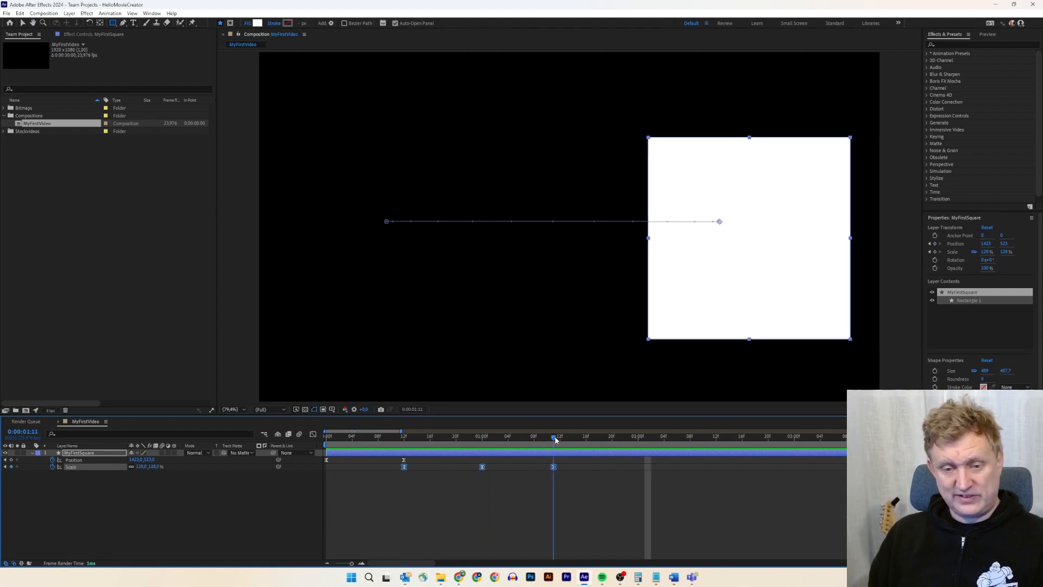
left_click_drag(556, 439, 529, 439)
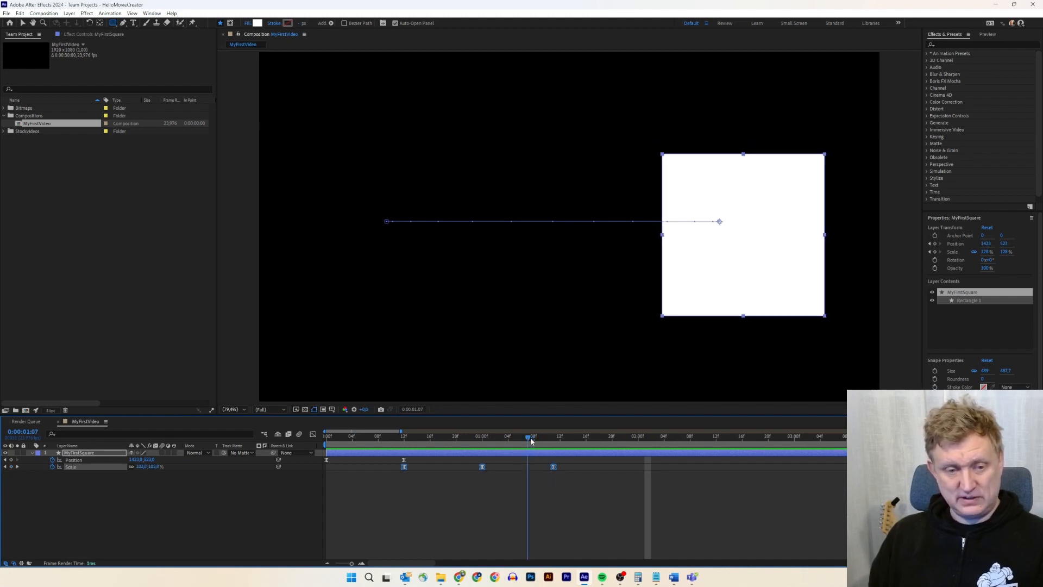
left_click_drag(141, 471, 161, 471)
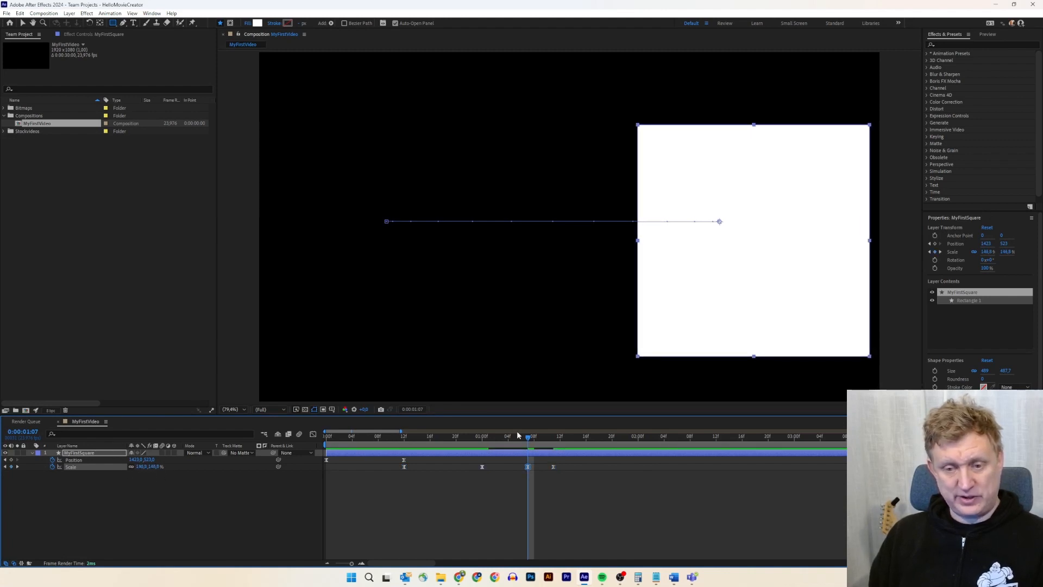
left_click_drag(526, 439, 326, 438)
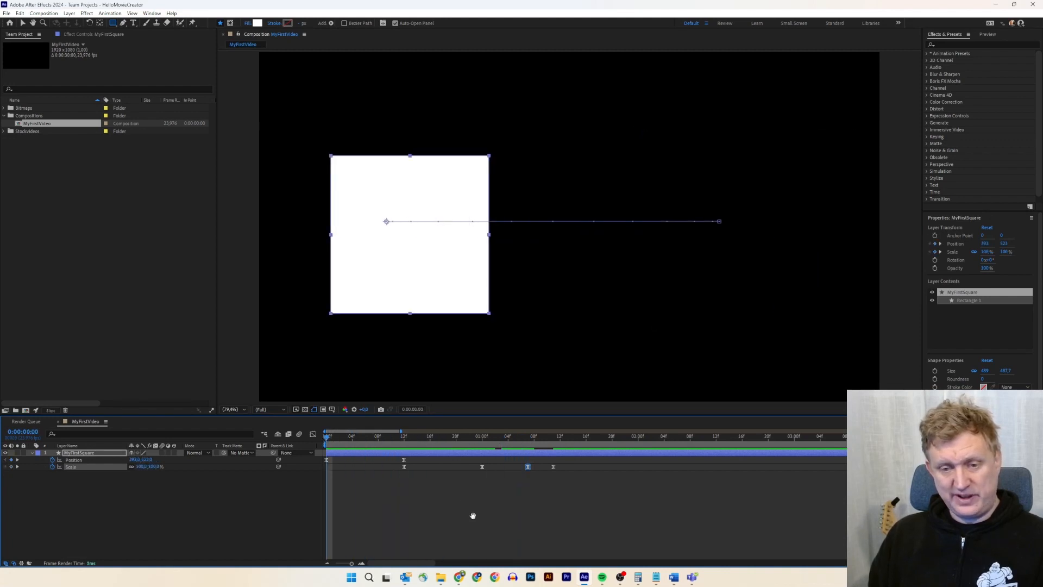
key("space")
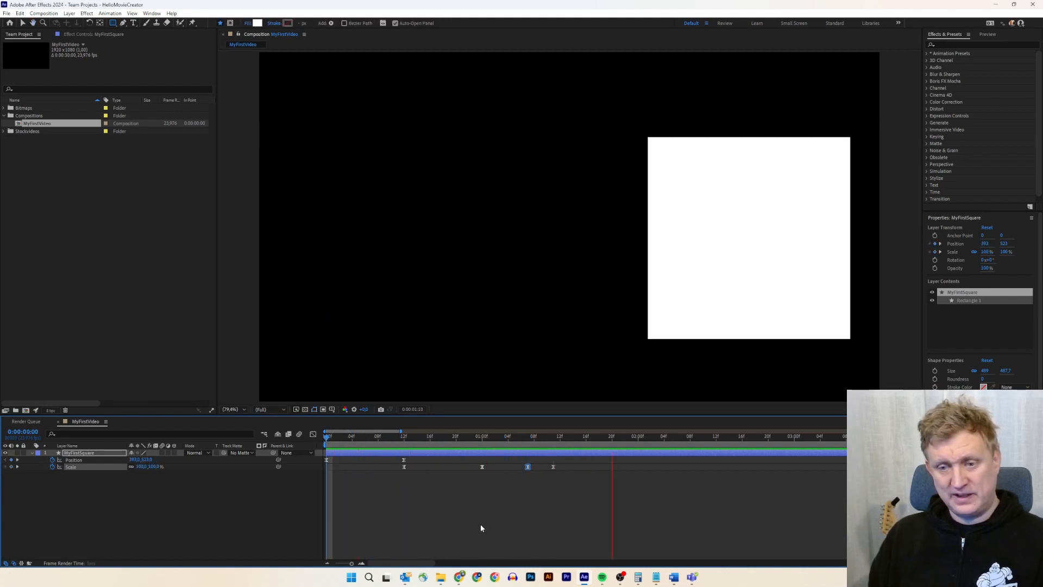
key("space")
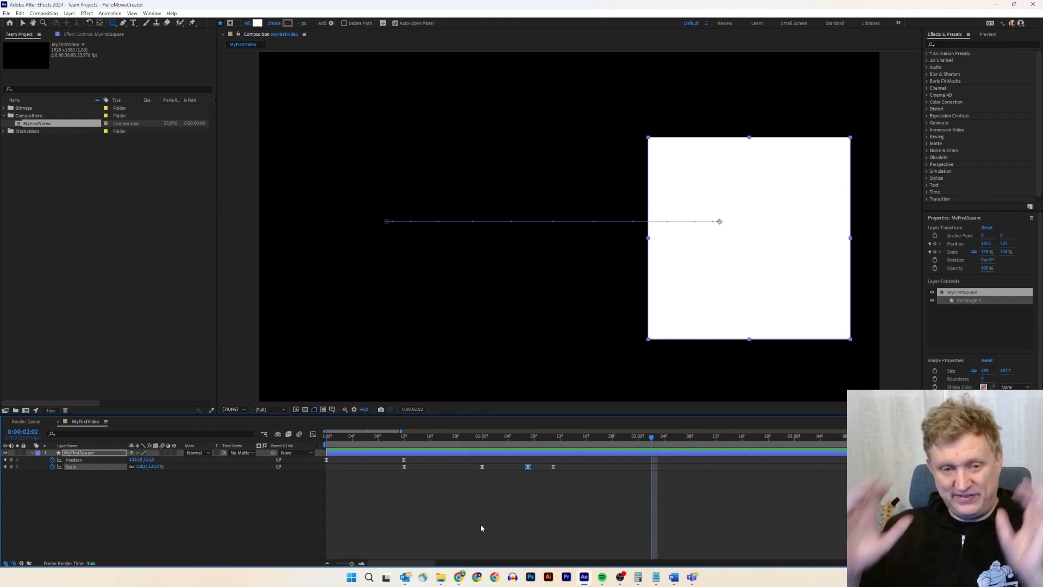
Step: Animate MyFirstSquare's Rotation from 0° at 0:00:01:11 to 128° at 0:00:01:19, with all keyframed properties shown
left_click_drag(651, 438, 556, 435)
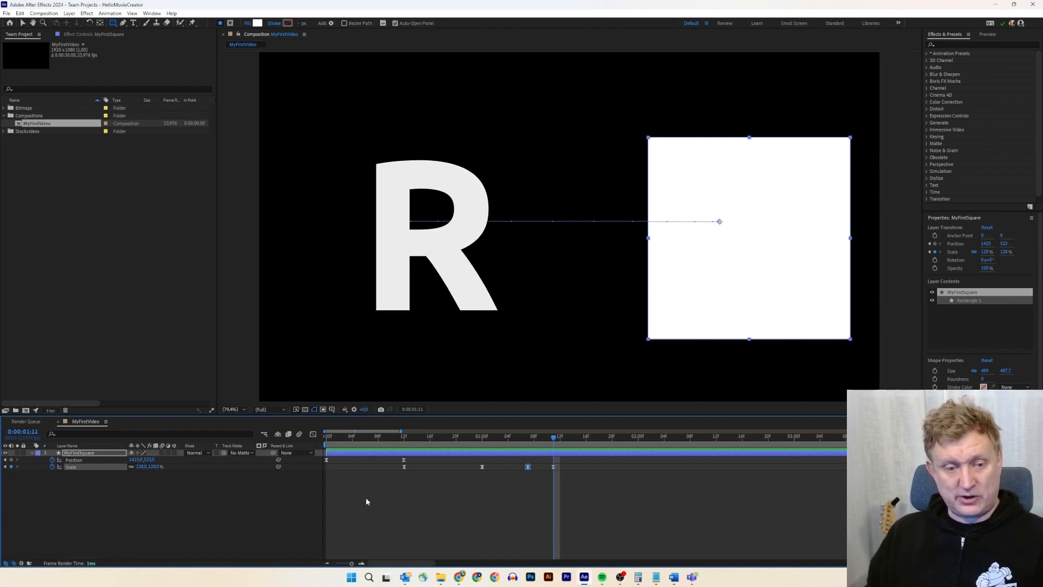
key("r")
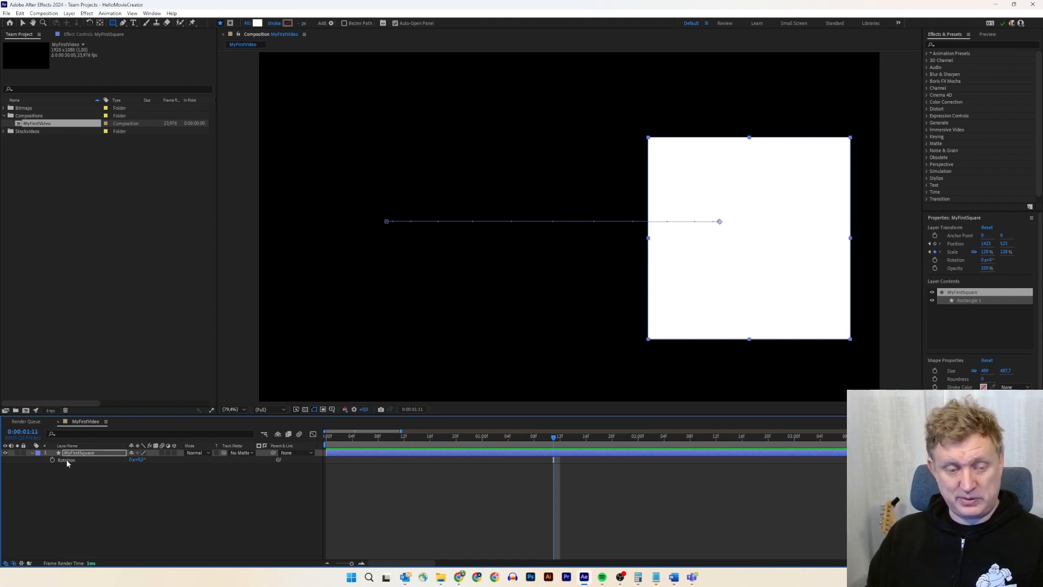
left_click(52, 459)
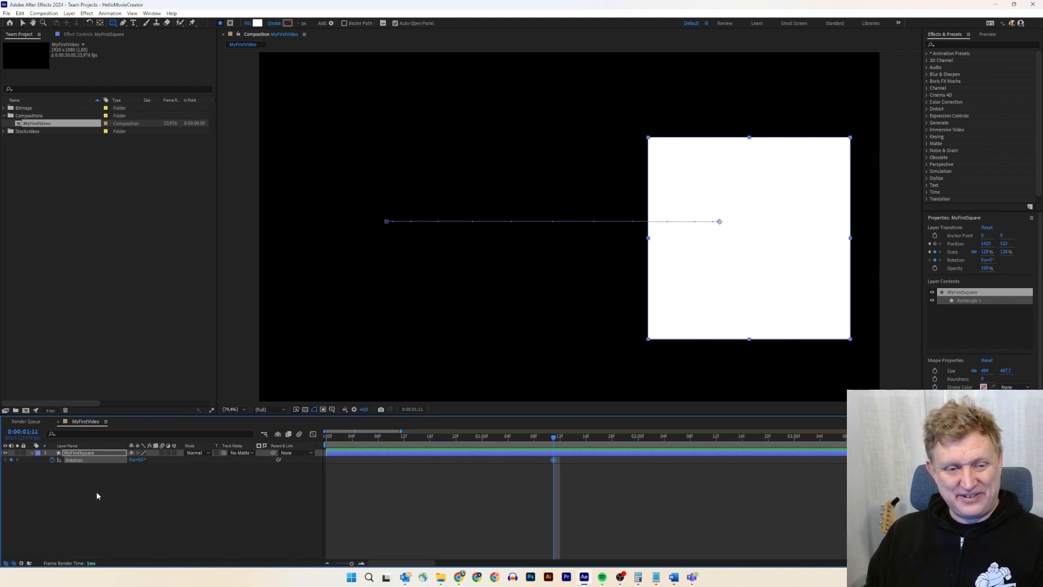
key("u")
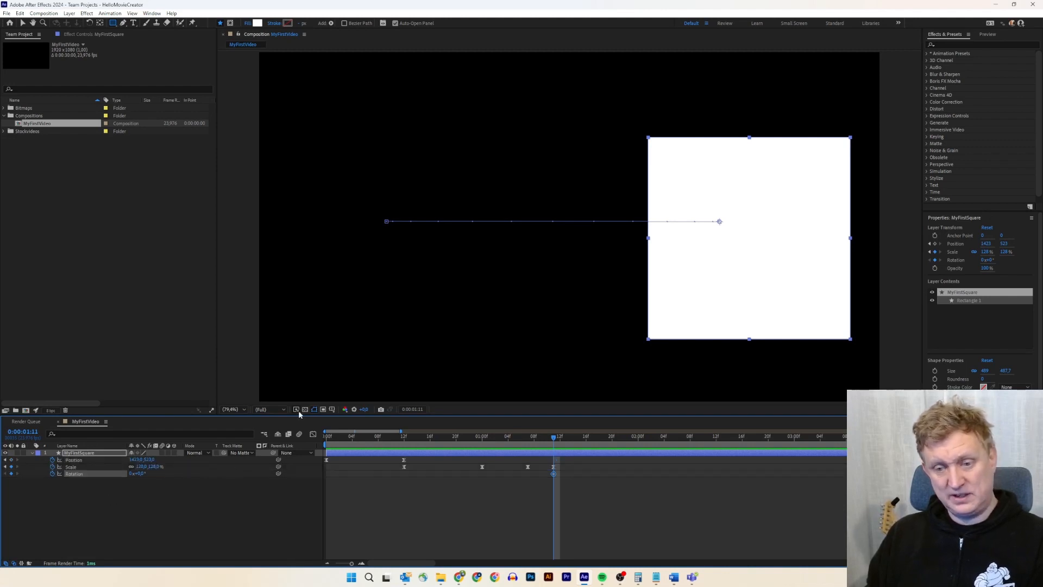
left_click_drag(553, 438, 606, 438)
left_click_drag(140, 473, 201, 482)
Step: Apply Easy Ease to both Rotation keyframes and play back the animation from the first frame
left_click_drag(638, 485, 546, 477)
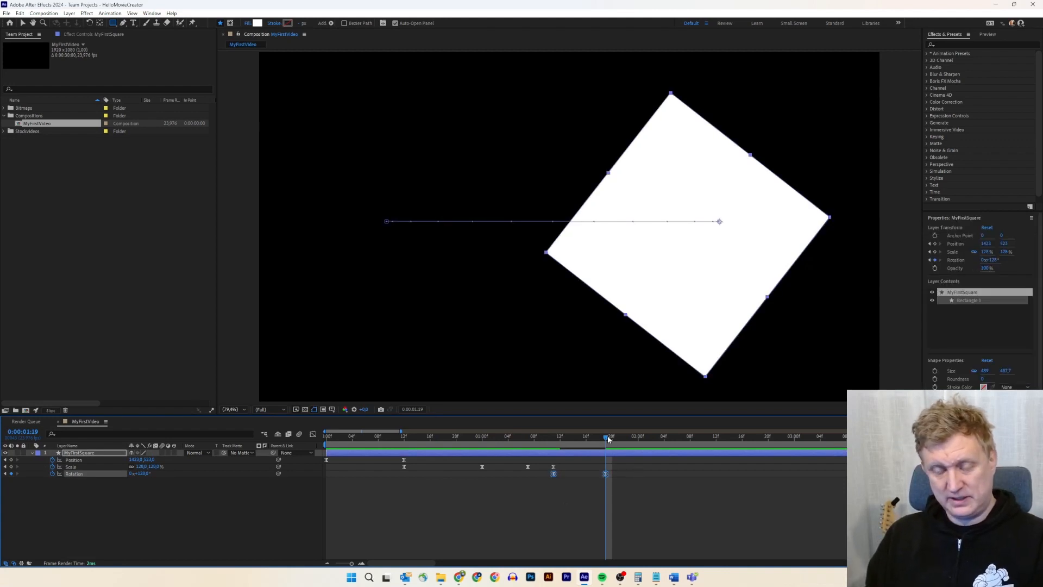
left_click_drag(607, 439, 317, 444)
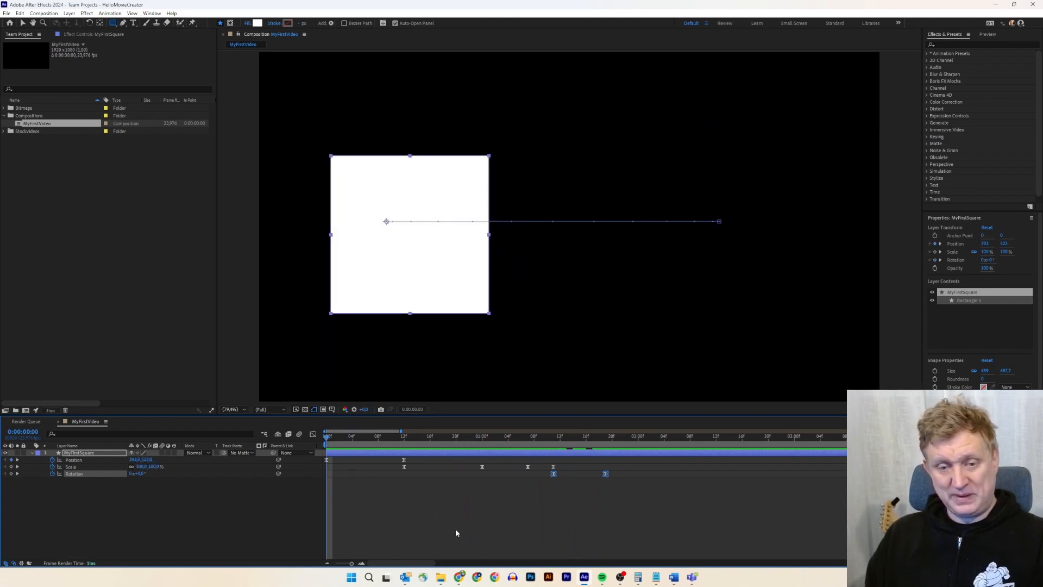
key("space")
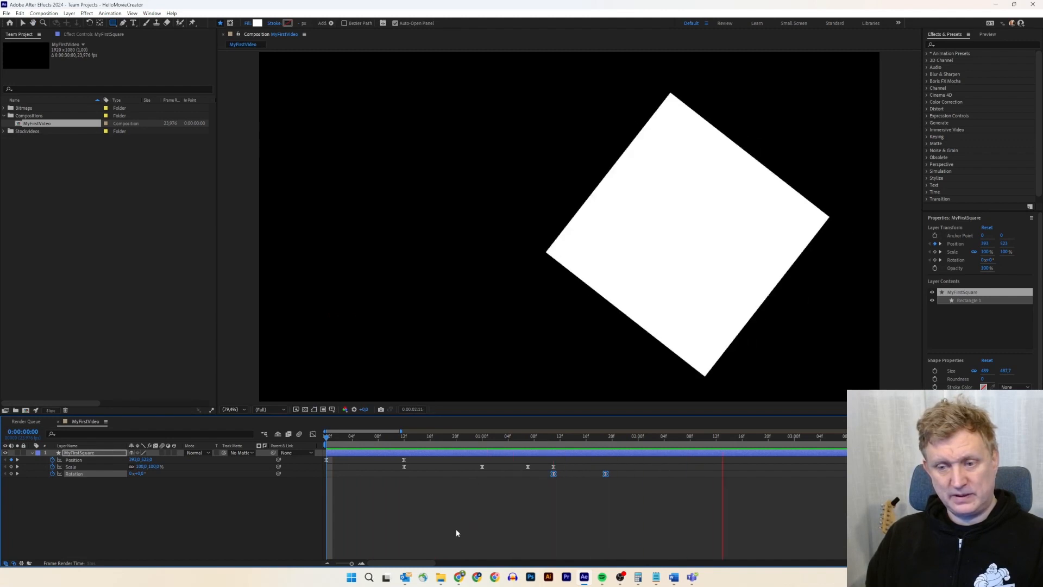
key("space")
Step: Fade out MyFirstSquare with Opacity keyframes of 100% at 0:00:01:19 and 0% at 0:00:02:01, showing all keyframed properties
left_click_drag(742, 438, 609, 442)
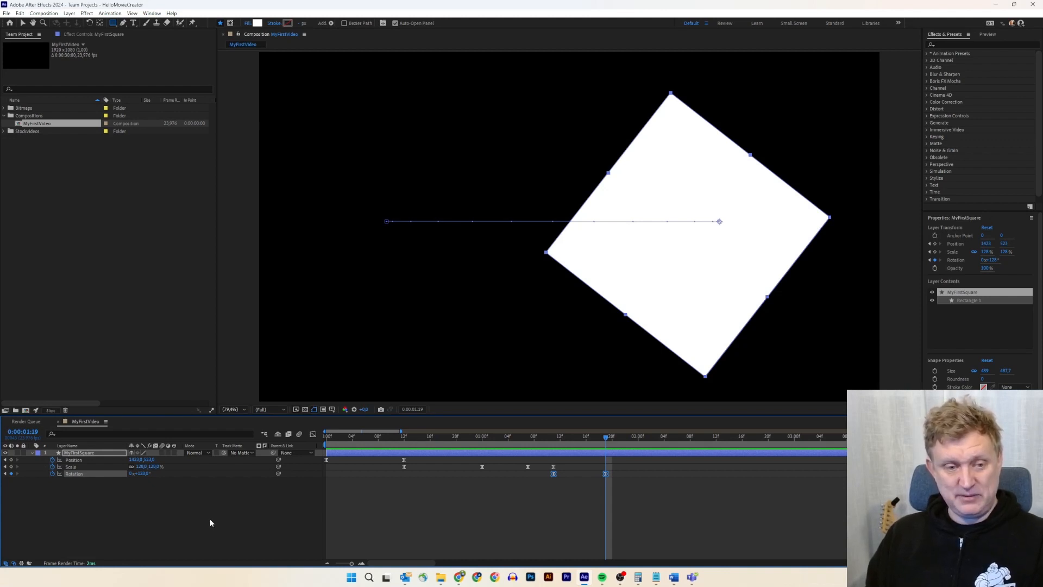
key("t")
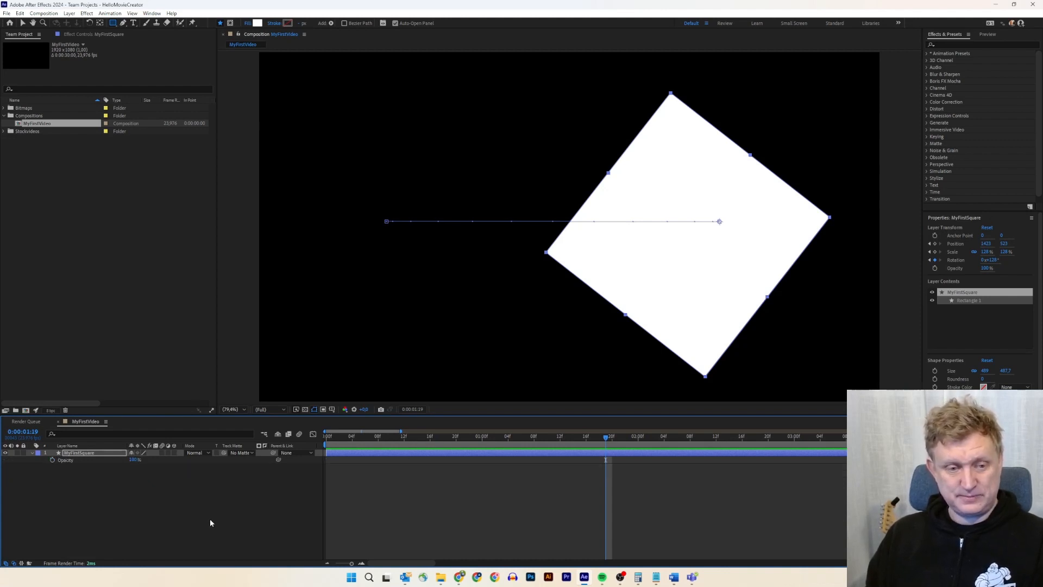
left_click(53, 461)
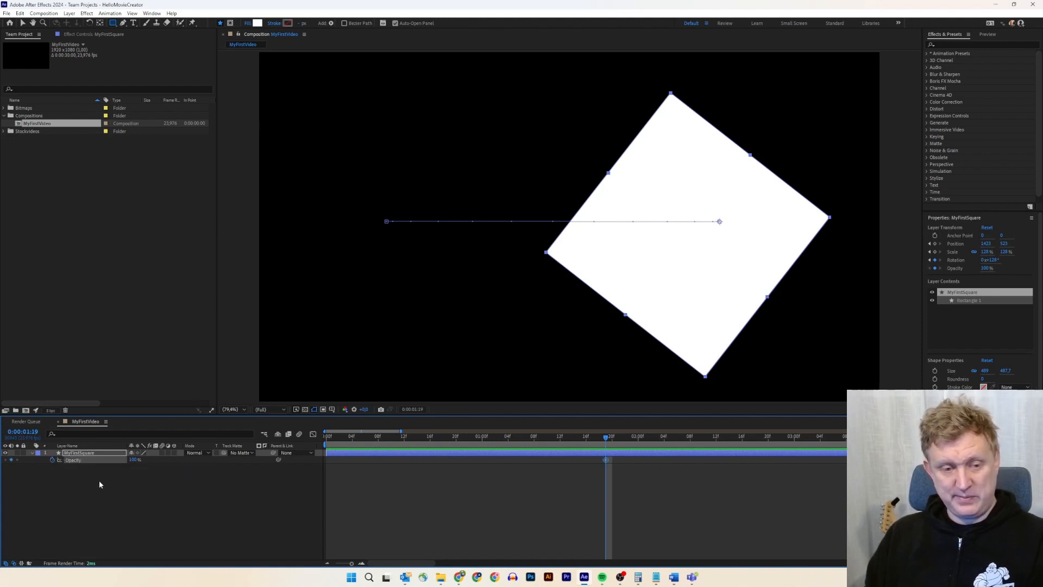
key("u")
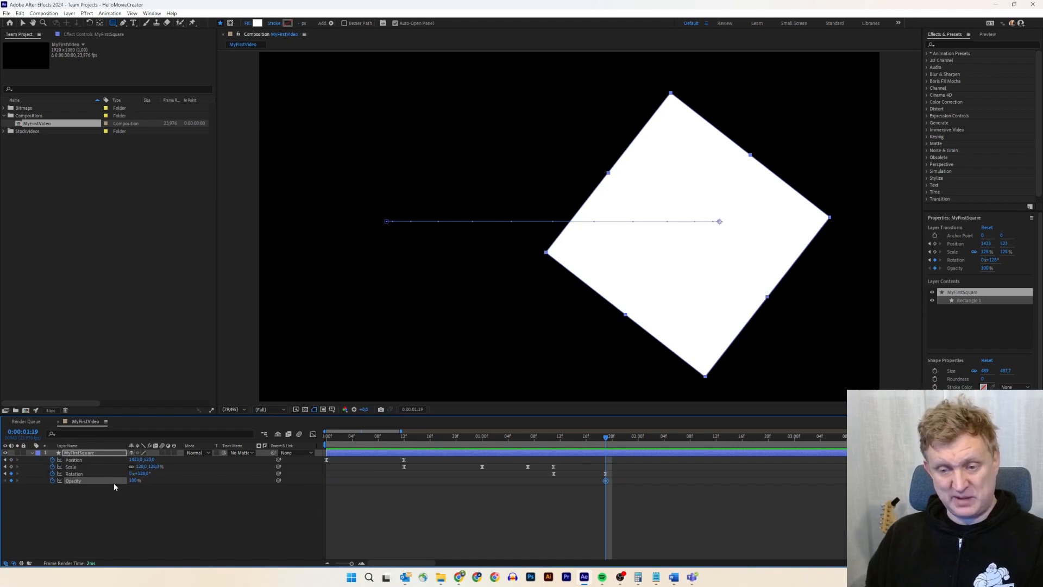
left_click_drag(607, 438, 646, 438)
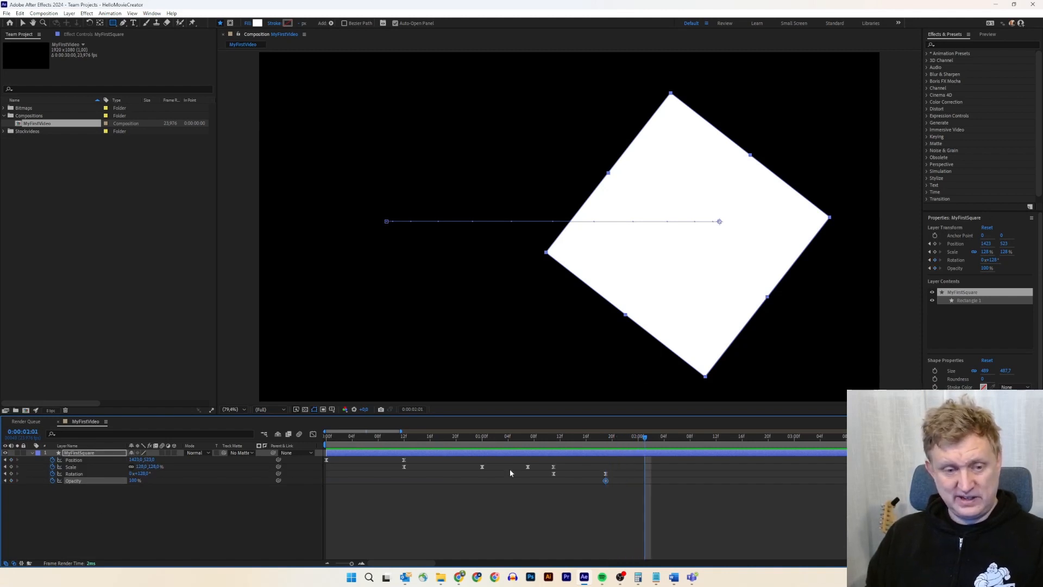
left_click_drag(132, 481, 73, 480)
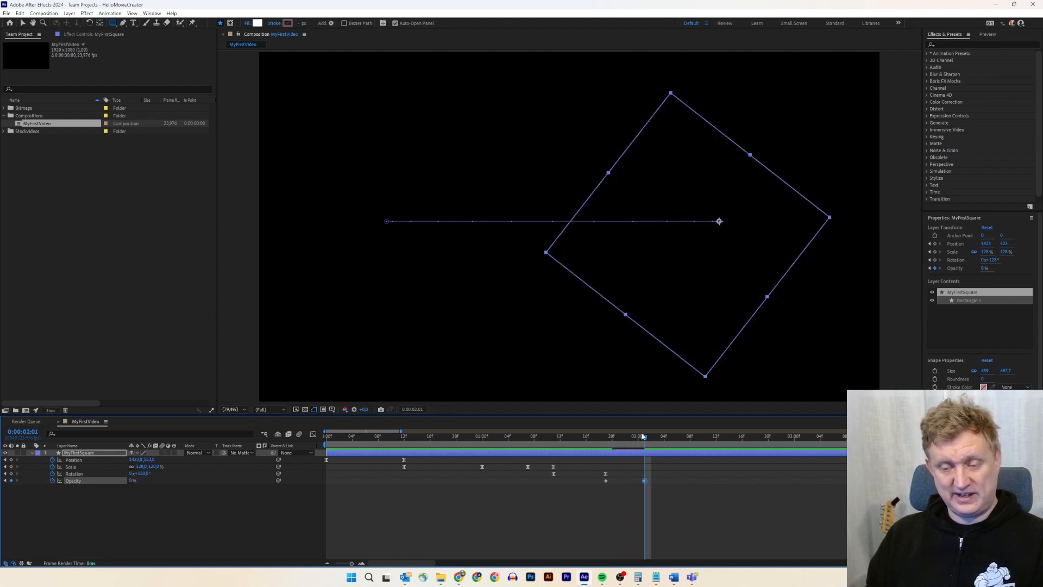
Step: Apply Easy Ease to both Opacity keyframes and play back the full animation from the first frame
left_click_drag(663, 489, 595, 481)
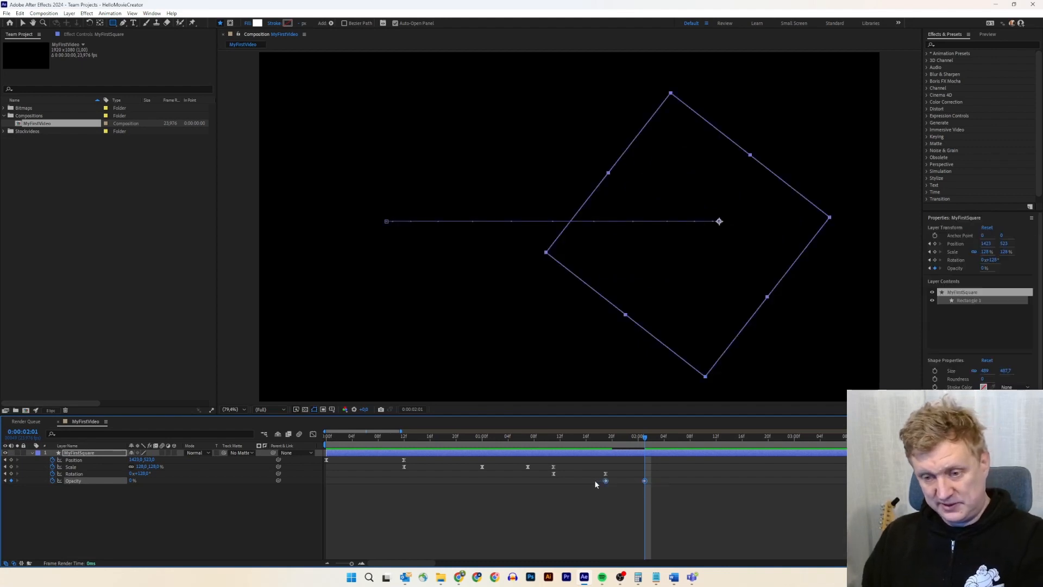
key("F9")
left_click_drag(645, 437, 326, 438)
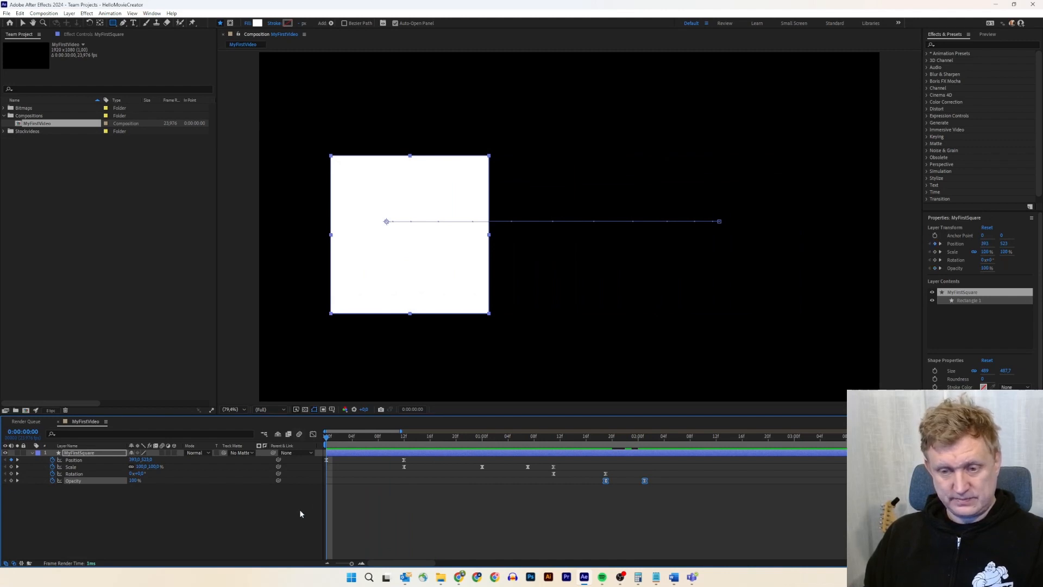
key("space")
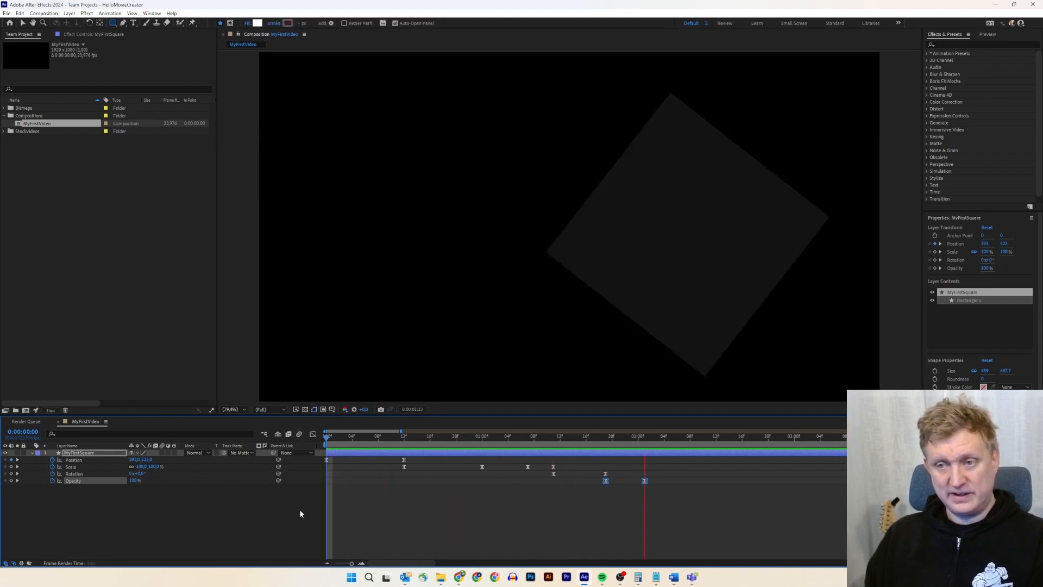
key("space")
Step: Check the faded-out square at 0:00:02:01 and return the playhead to the first frame
left_click_drag(728, 437, 645, 446)
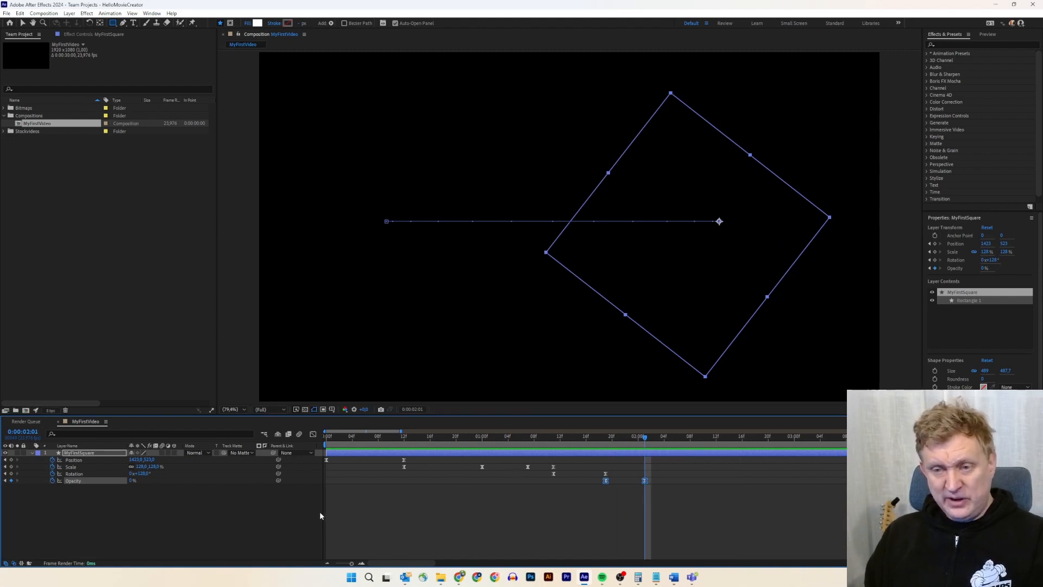
left_click_drag(646, 439, 323, 435)
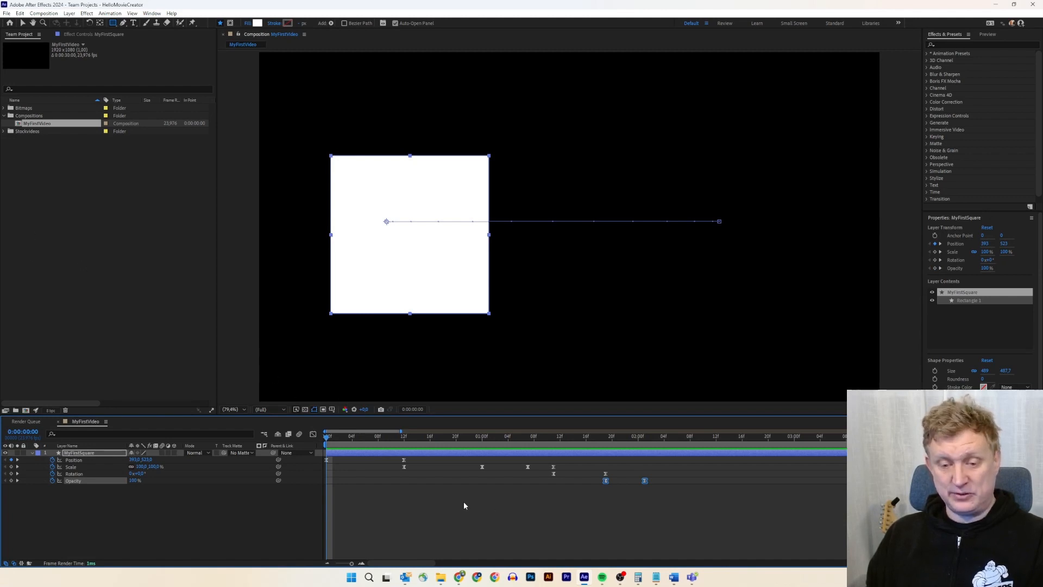
Step: Switch to File Explorer and look through the assets and videos folders of Project 1, ending back in Project 1
left_click(441, 577)
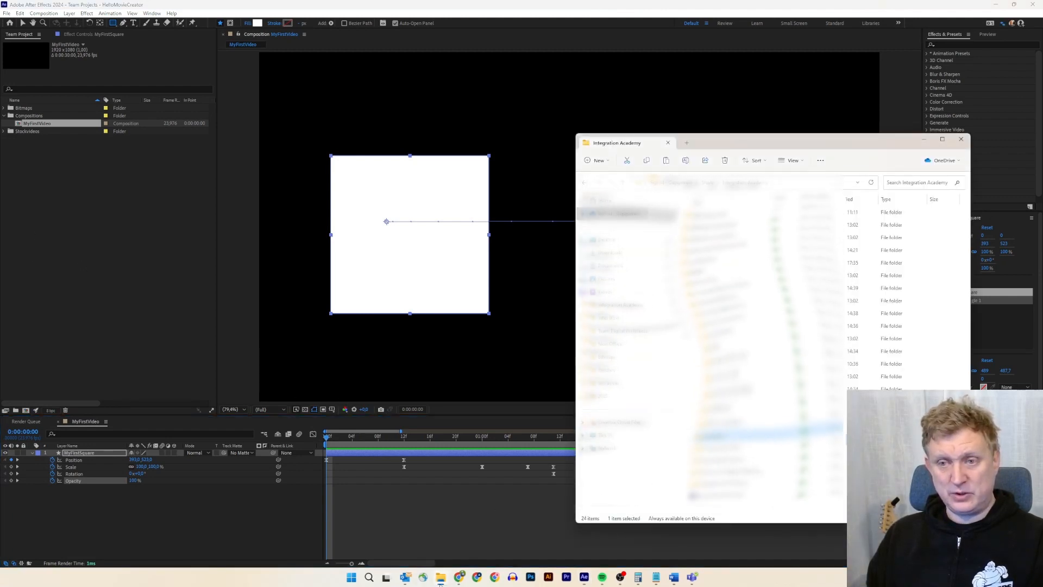
double_click(725, 443)
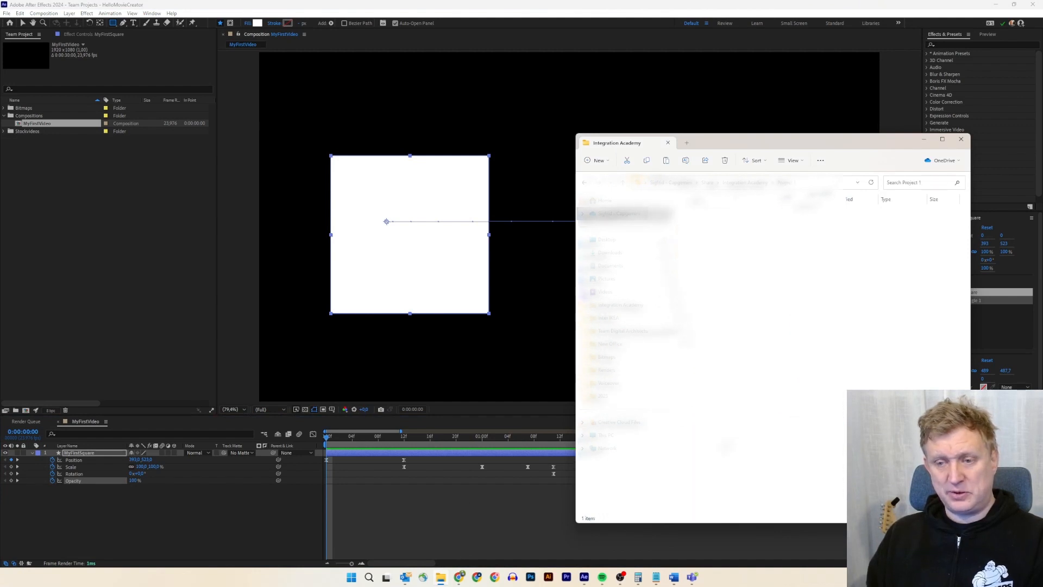
double_click(704, 214)
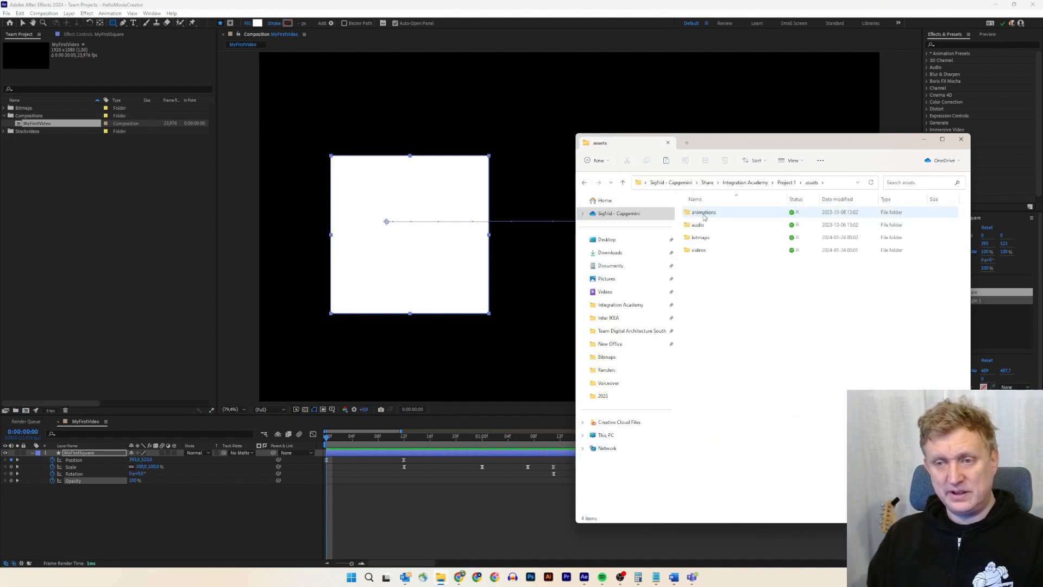
double_click(699, 250)
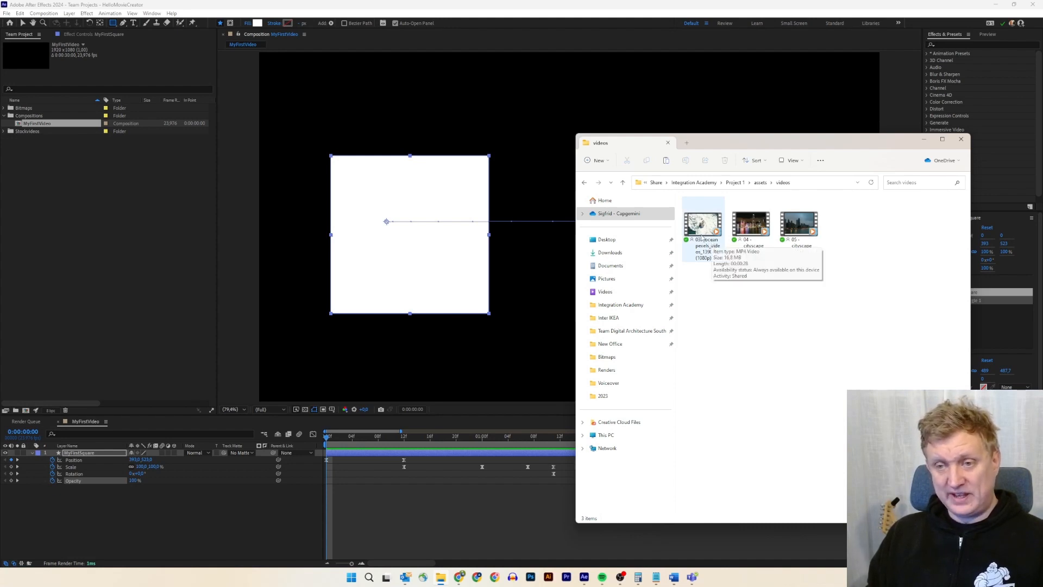
left_click(735, 183)
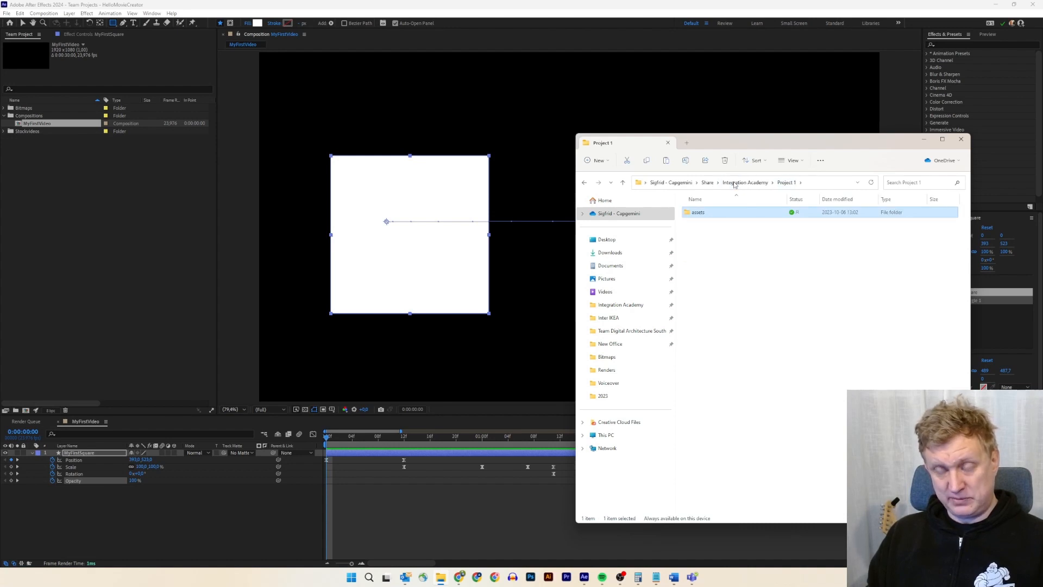
Step: Import the "03 - ocean" video from the assets/videos folder into the Stockvideos project folder of After Effects and expand that folder
double_click(720, 214)
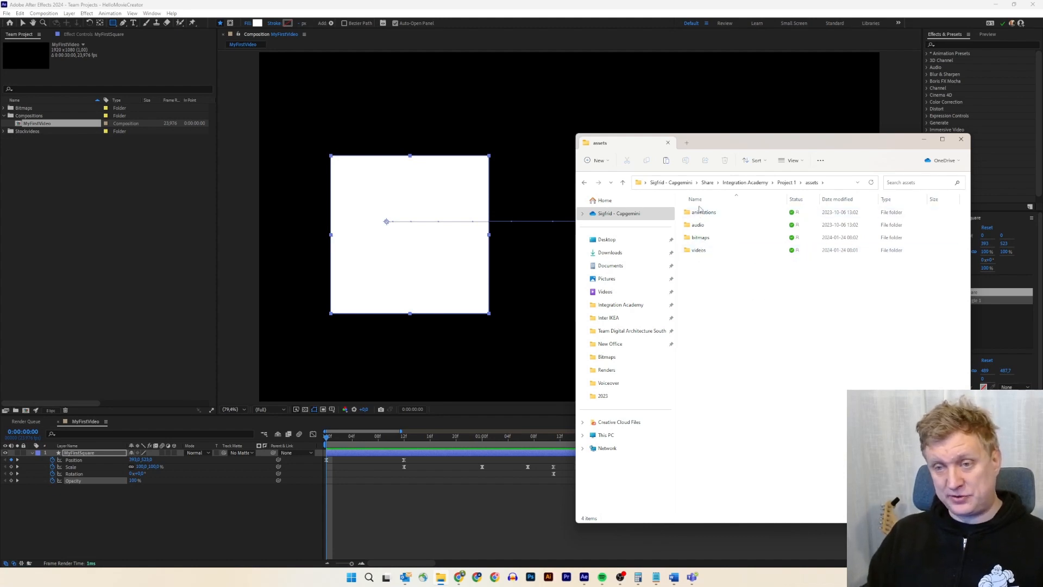
left_click(706, 255)
double_click(706, 253)
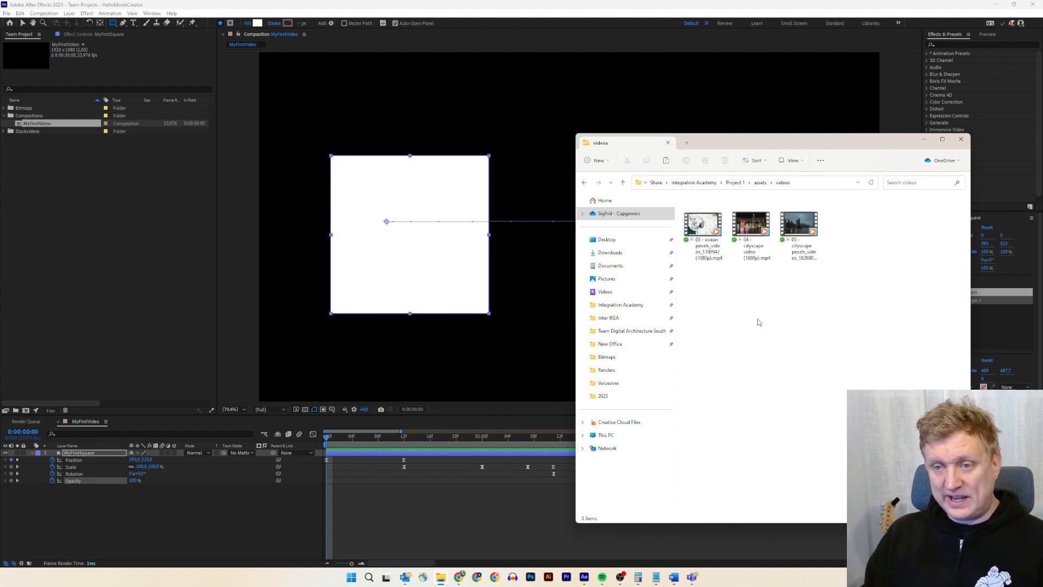
left_click_drag(706, 228, 24, 132)
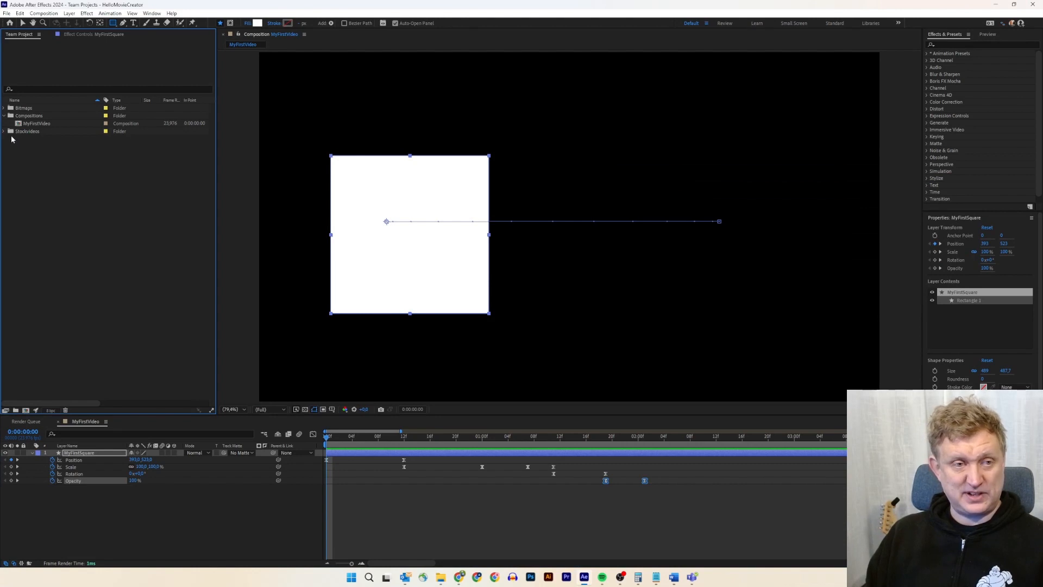
left_click(4, 132)
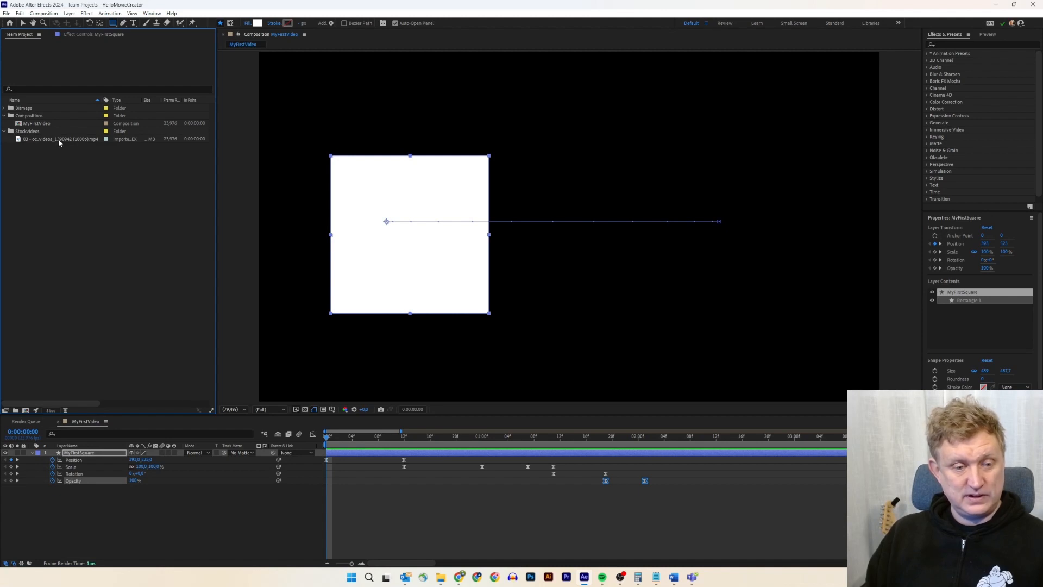
Step: Add the ocean video to MyFirstVideo as the layer beneath MyFirstSquare and play back the composition until about 0:00:02:17
left_click(58, 139)
left_click_drag(59, 142, 93, 450)
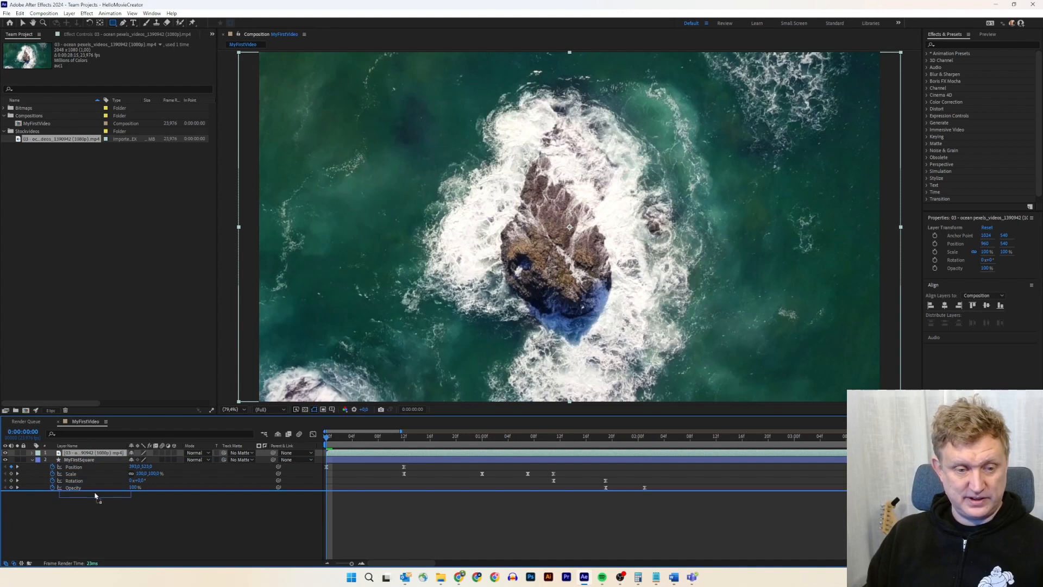
key("ctrl+bracketleft")
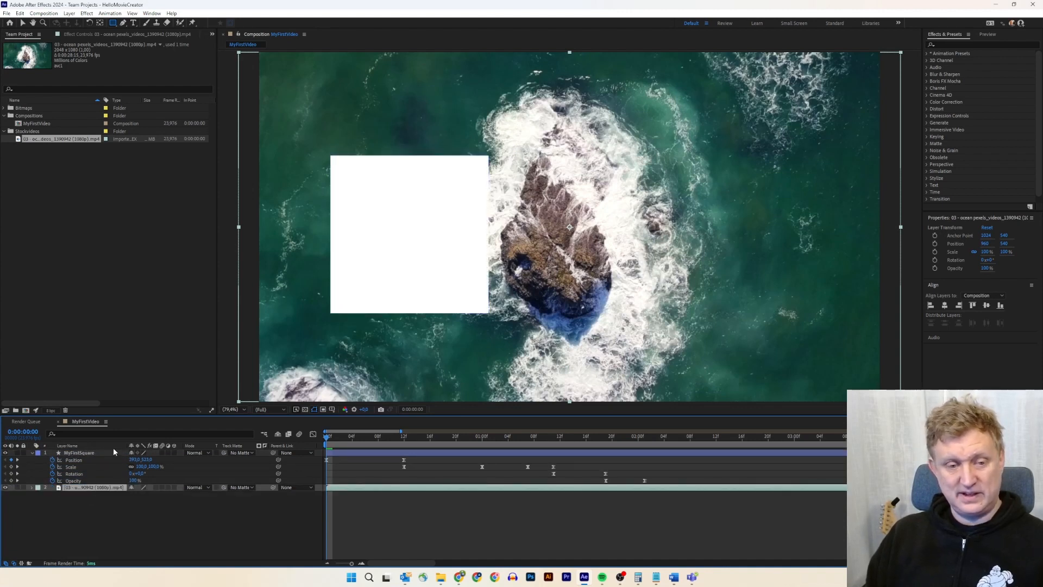
key("space")
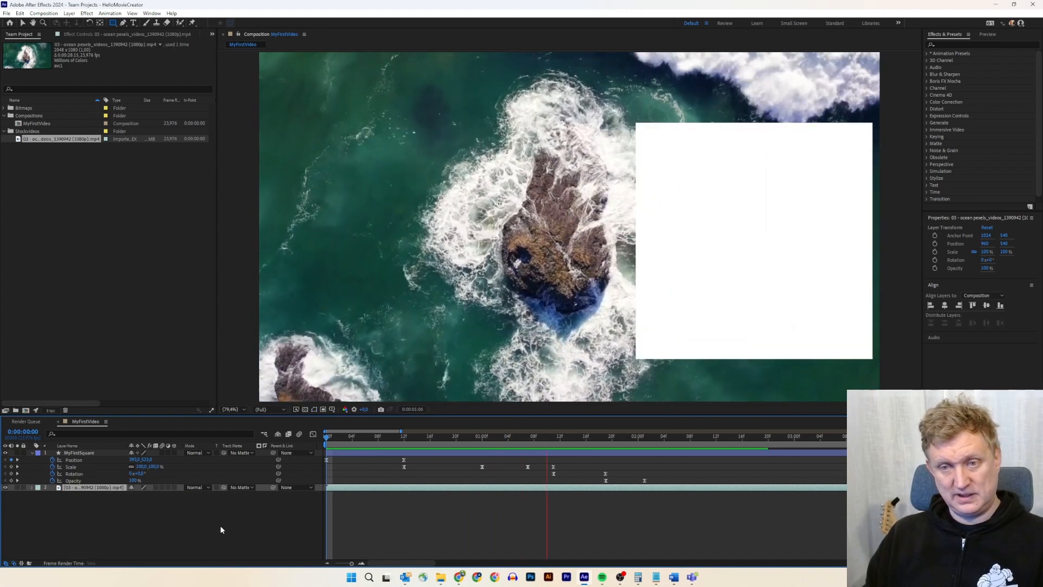
key("space")
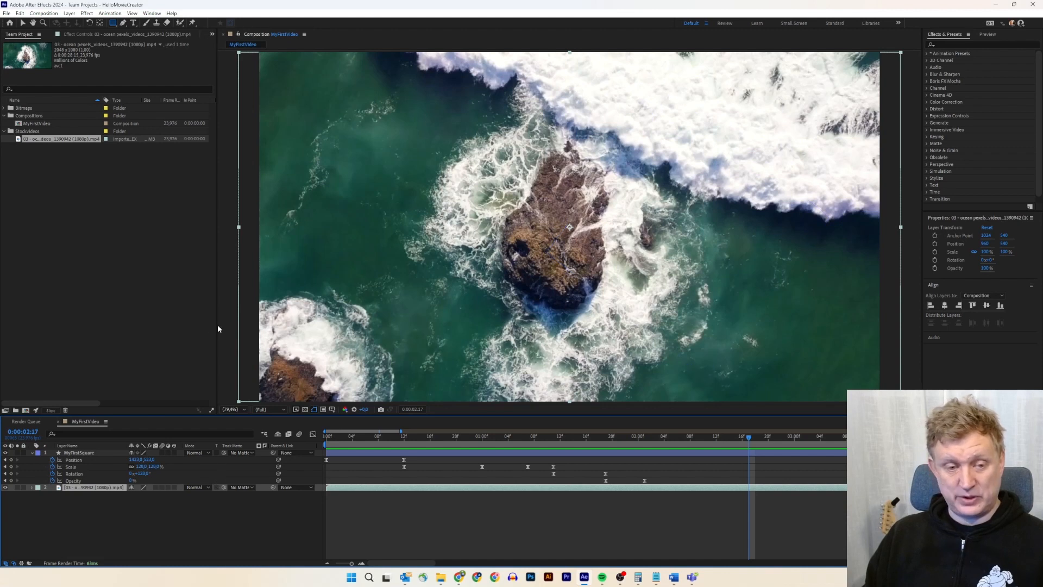
Step: Add a new empty shape layer above MyFirstSquare in the MyFirstVideo composition
left_click(100, 455)
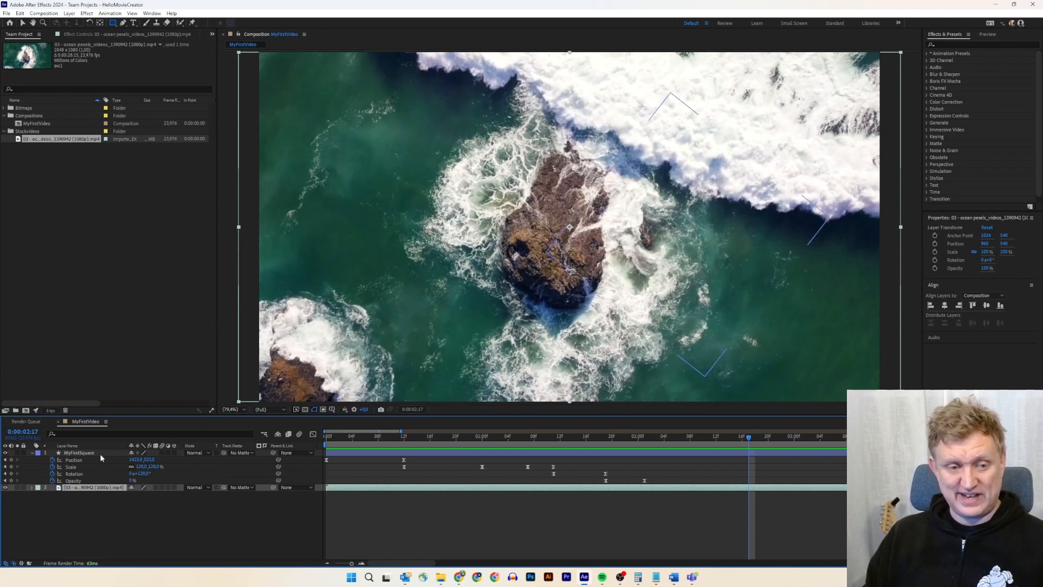
left_click(100, 454)
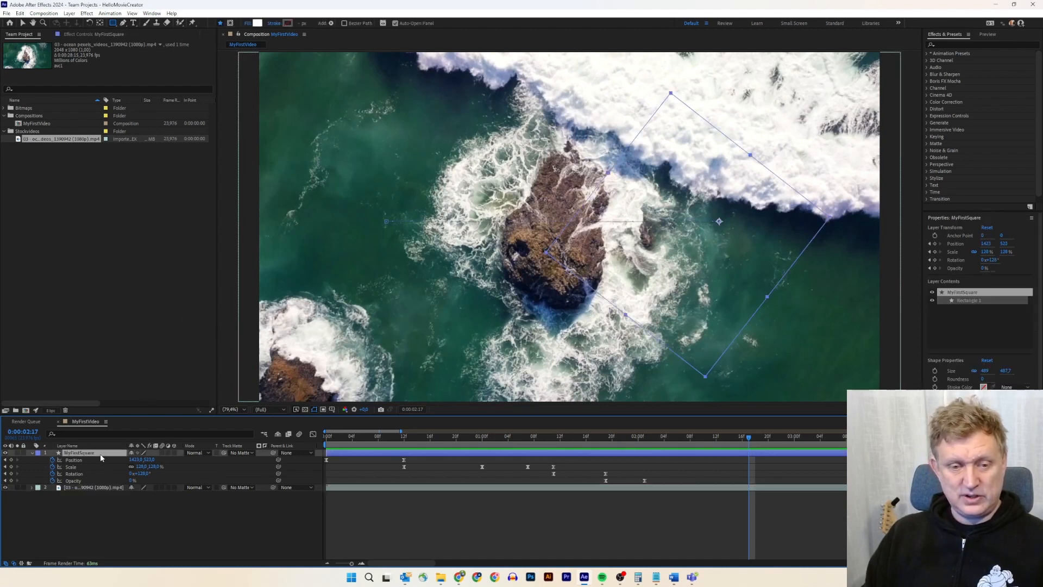
right_click(320, 455)
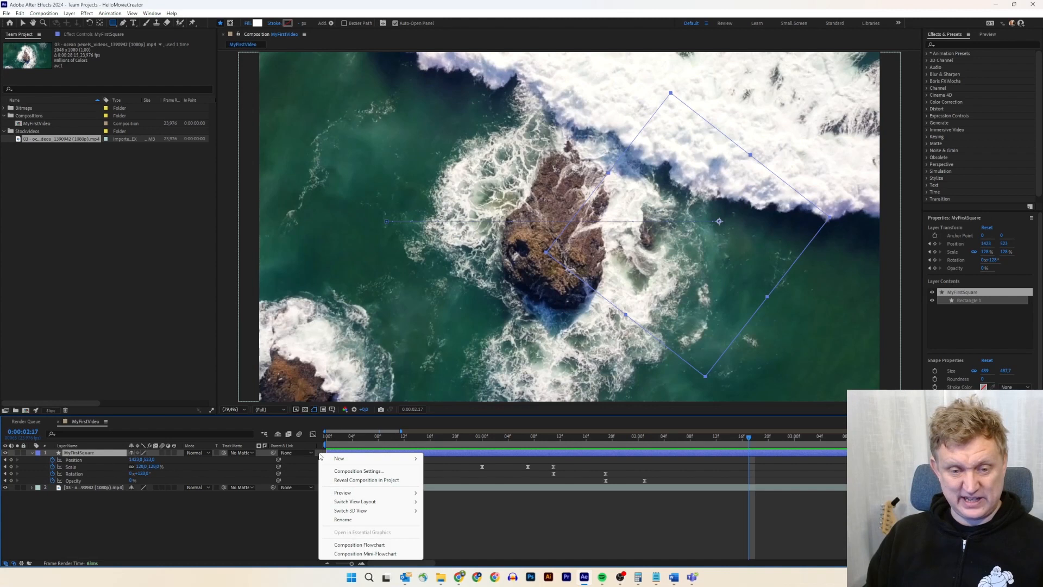
mouse_move(331, 459)
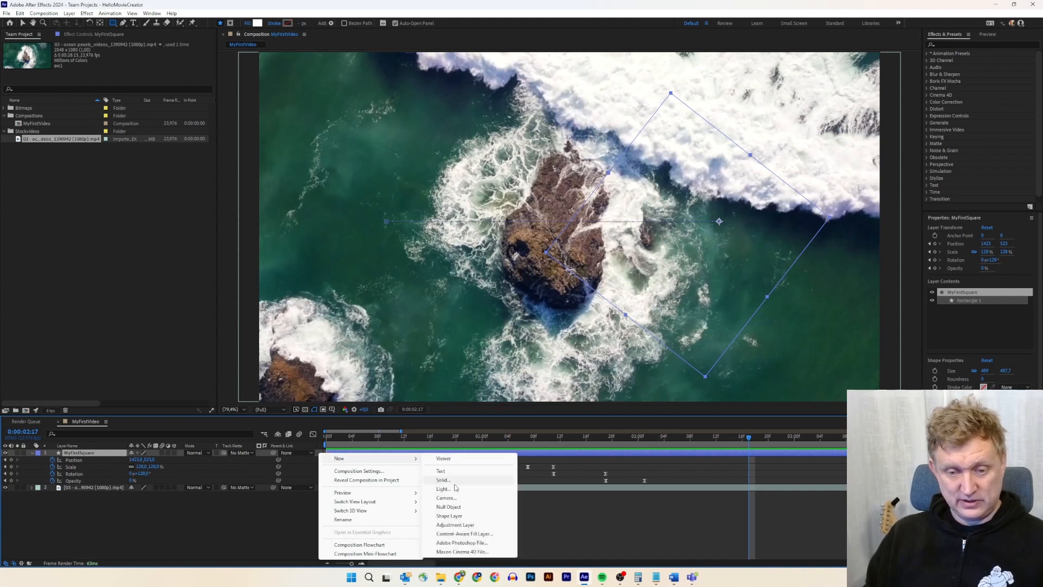
left_click(464, 517)
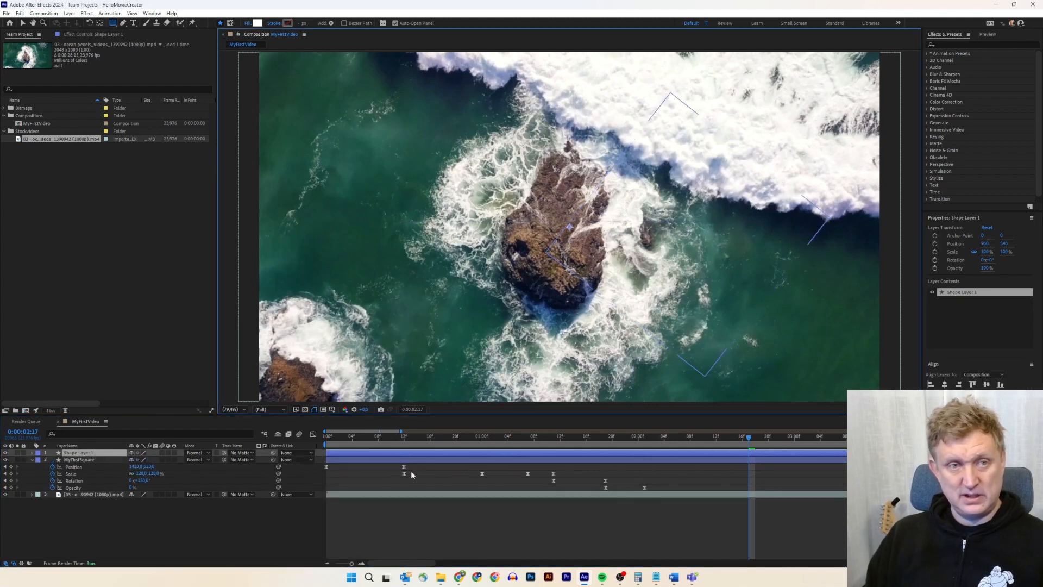
Step: Draw a white circle about 1041 px in diameter on the new shape layer and centre it horizontally and vertically in the composition
left_click(114, 25)
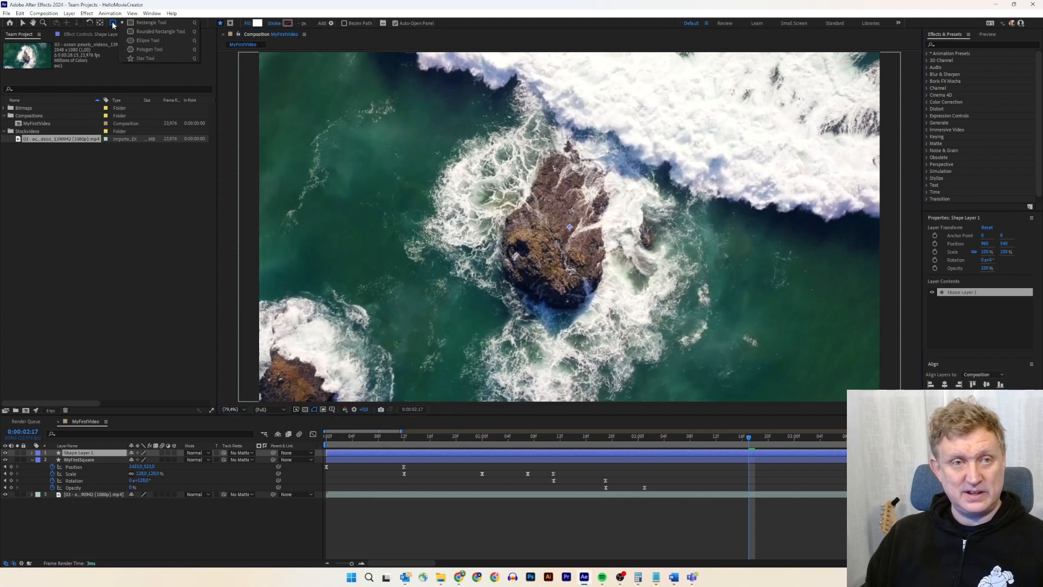
left_click(138, 39)
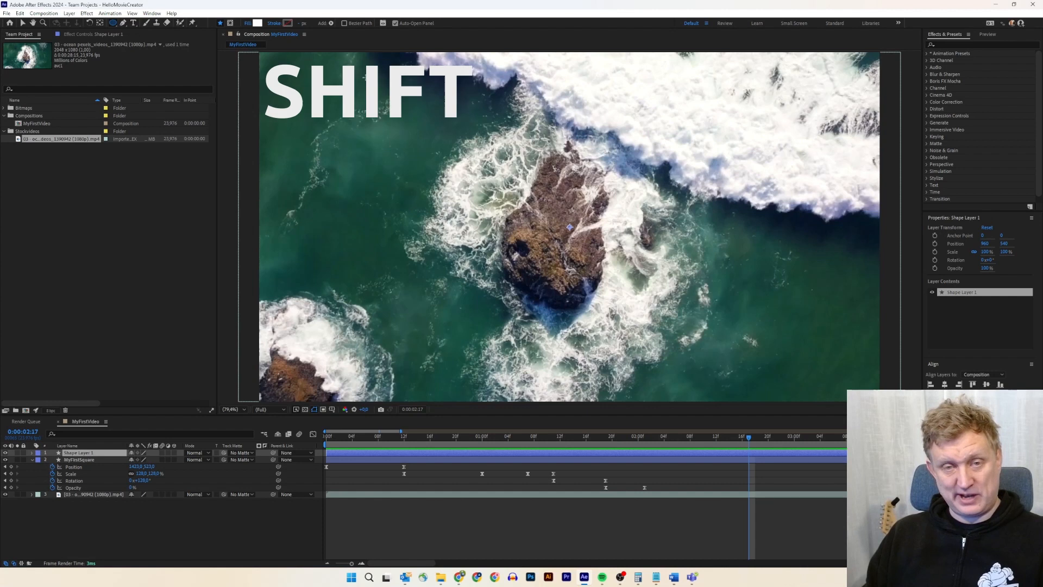
left_click_drag(370, 75, 682, 387)
left_click_drag(697, 353, 706, 360)
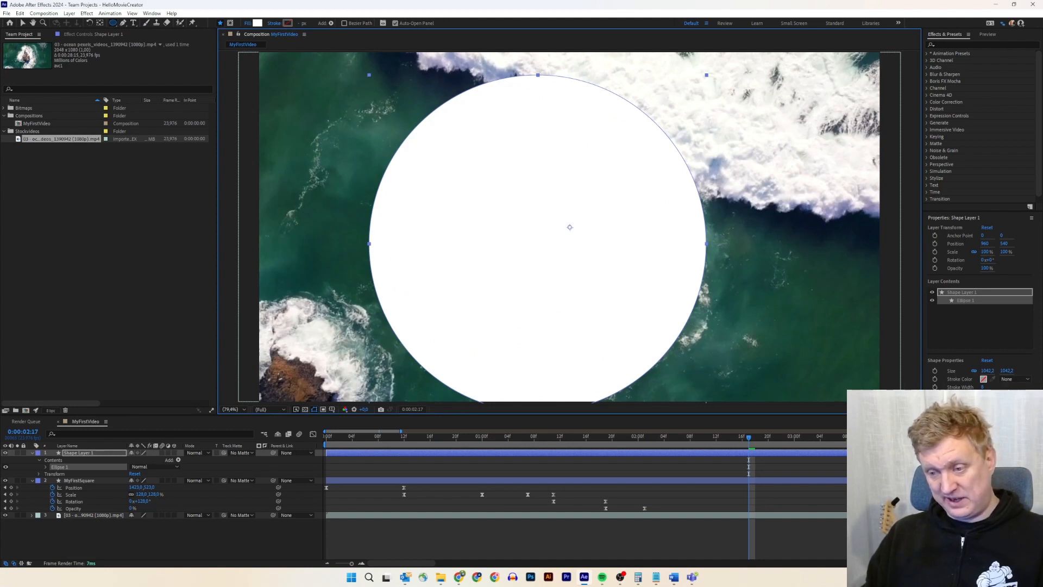
left_click(953, 522)
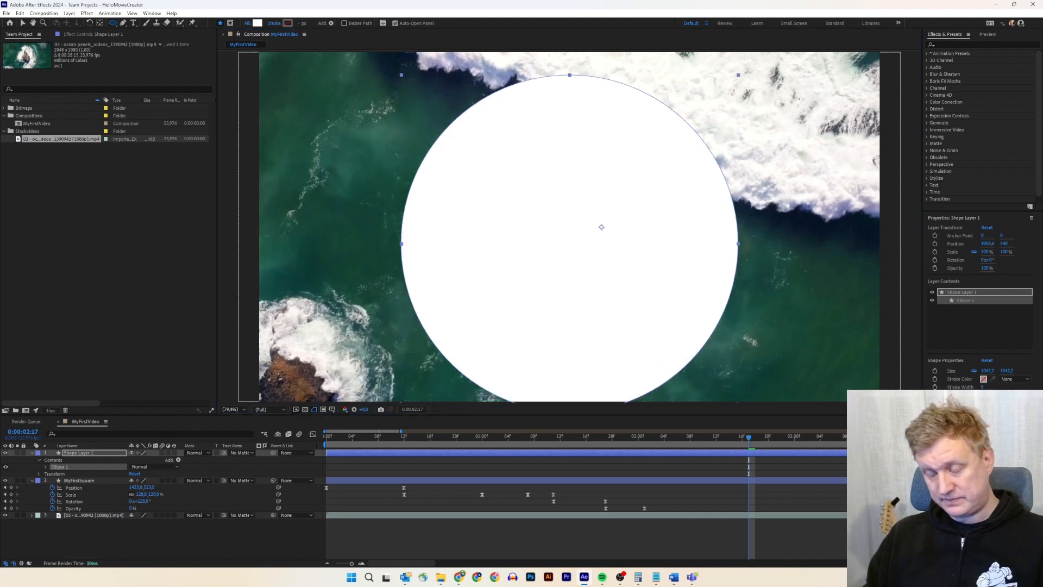
left_click(1003, 522)
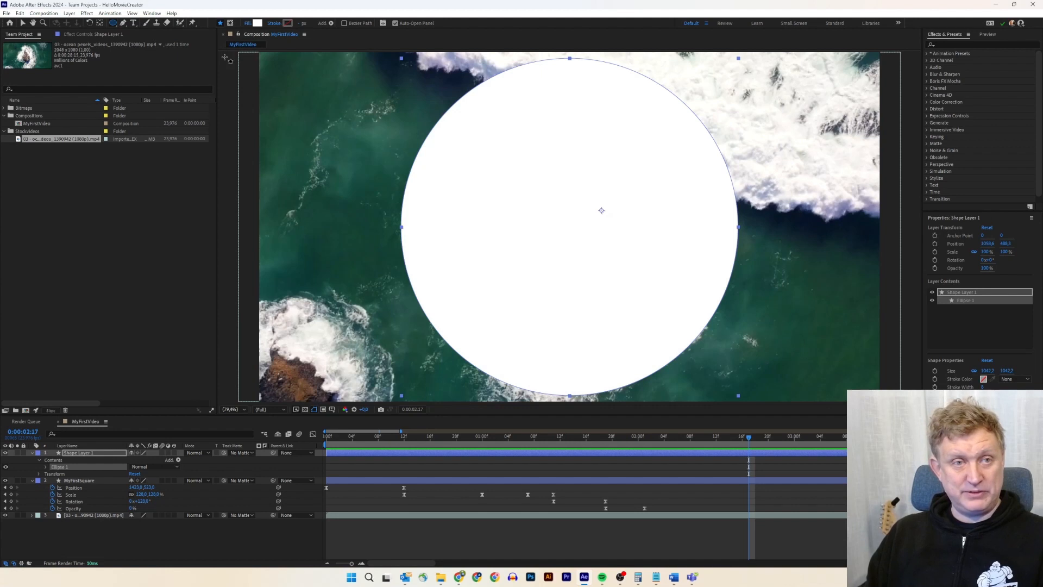
Step: Snap the circle layer's anchor point to the circle's centre, trying it at the bottom edge before returning it to the centre
left_click(100, 24)
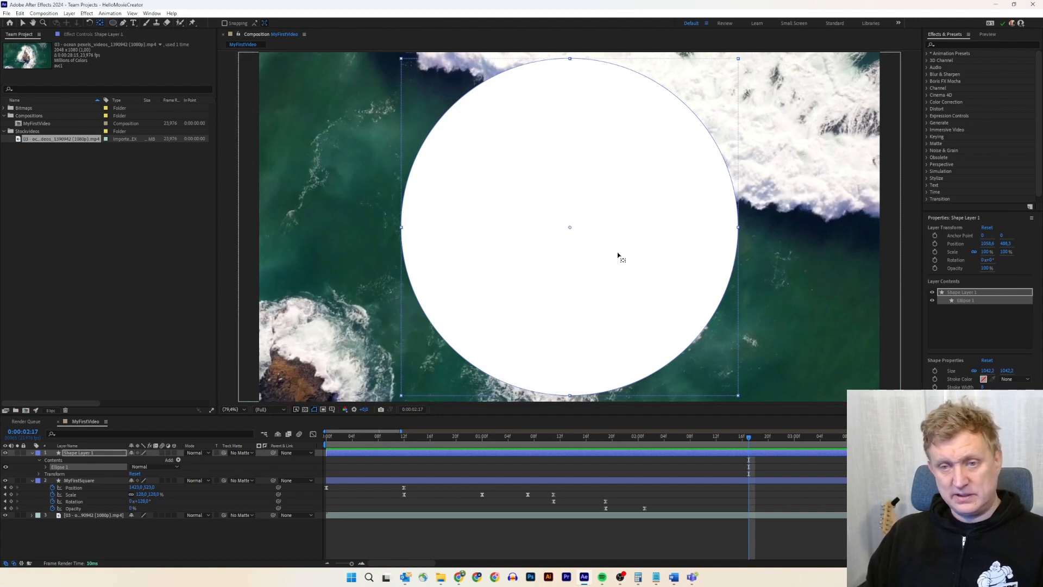
left_click(805, 289)
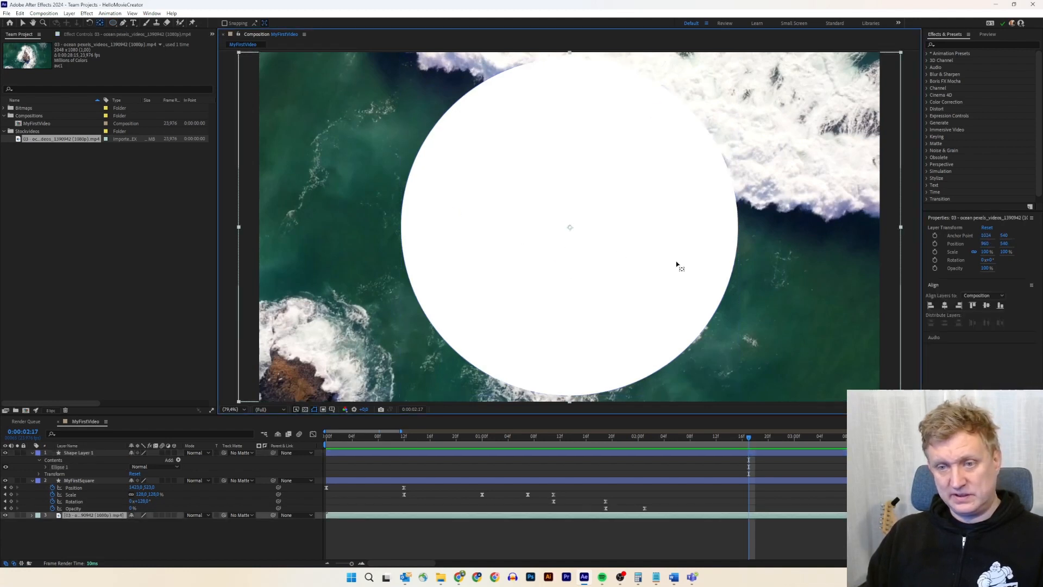
left_click(22, 23)
left_click(100, 23)
left_click(80, 456)
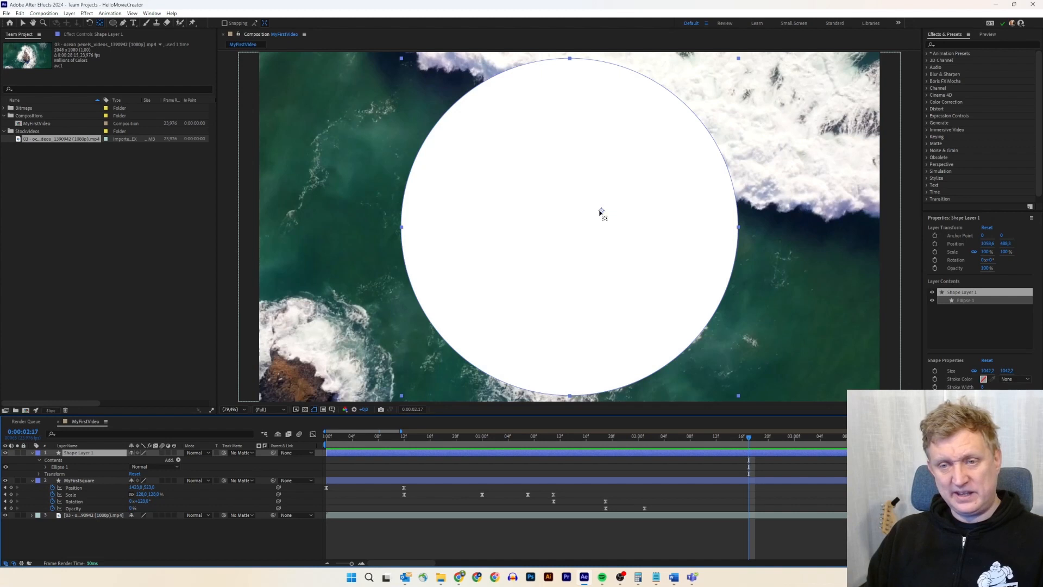
key("ctrl")
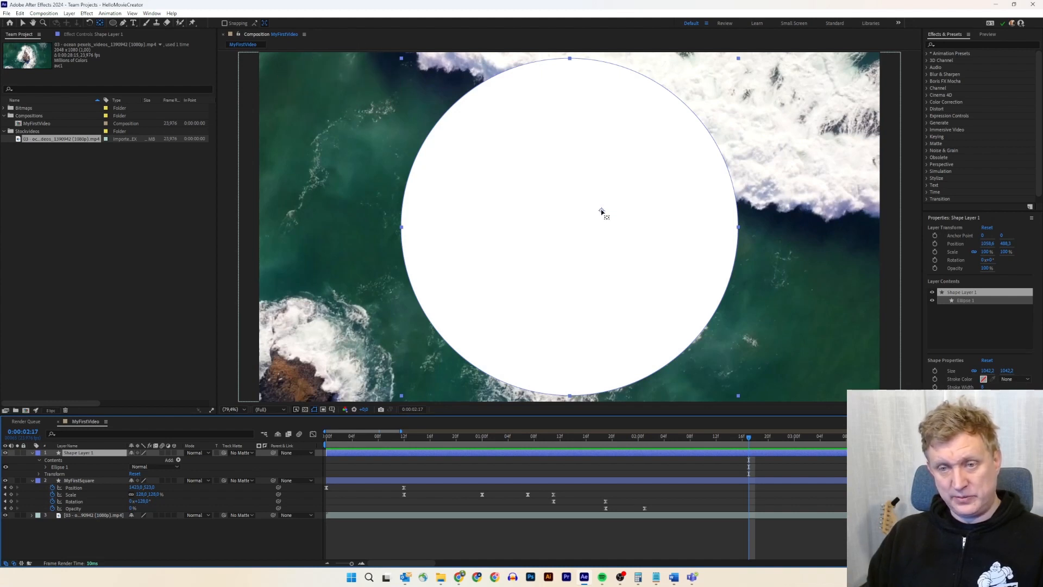
left_click_drag(601, 212, 570, 228)
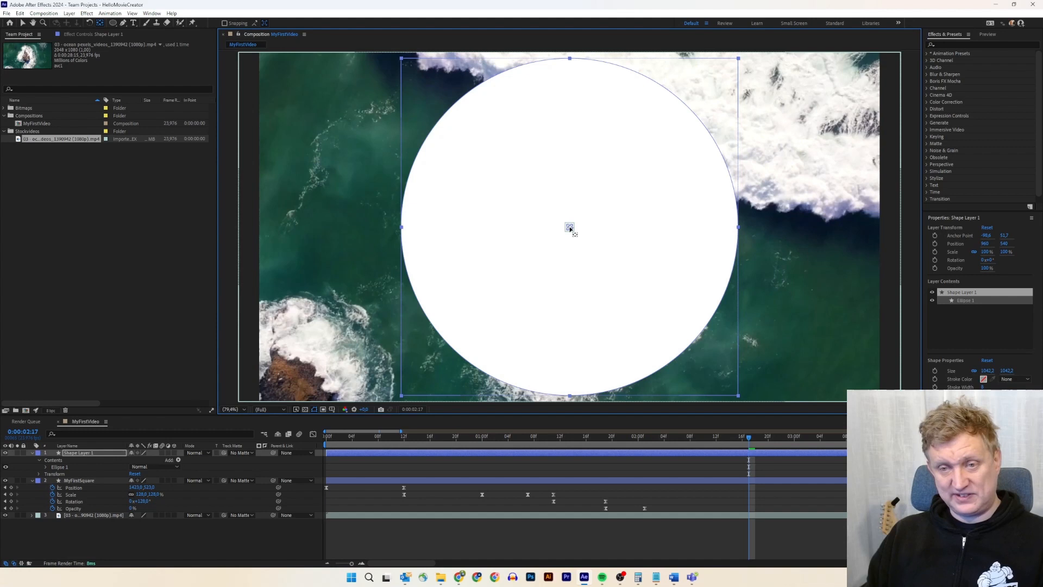
left_click_drag(580, 251, 571, 401)
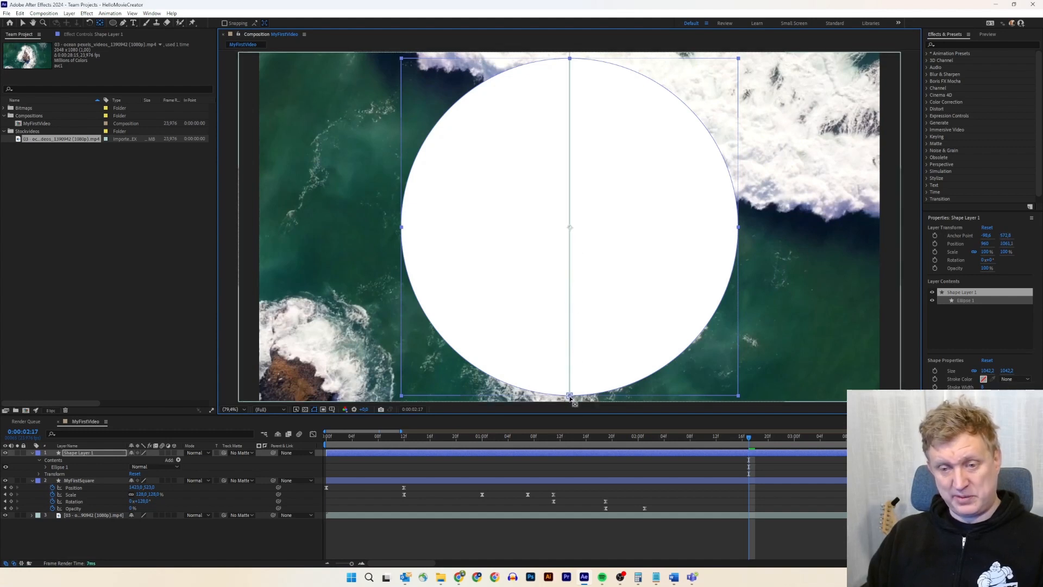
left_click_drag(570, 397, 570, 229)
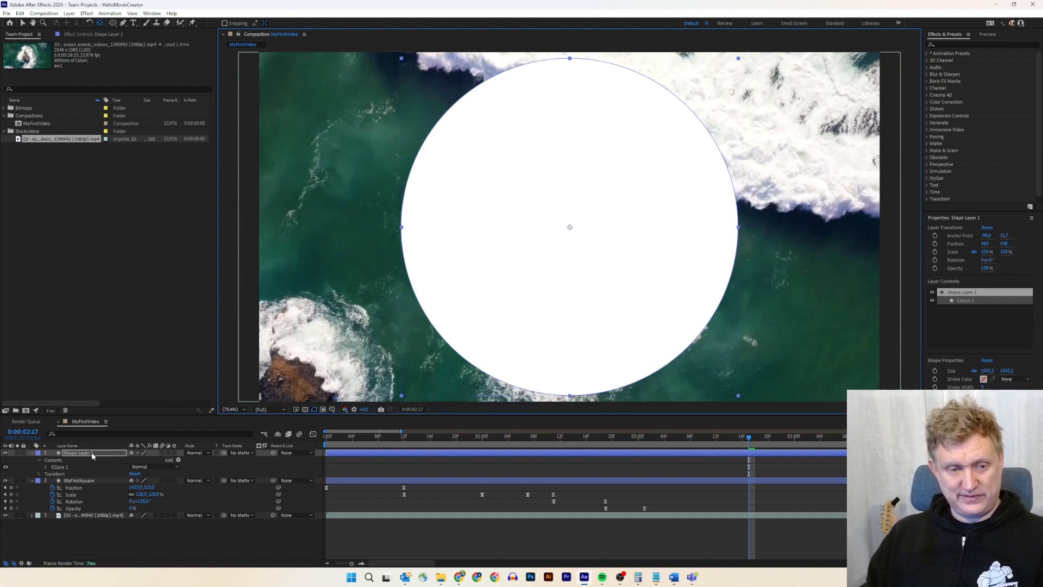
Step: Try scaling the circle layer down to about 30% around its centred anchor point and undo the scaling
left_click(23, 23)
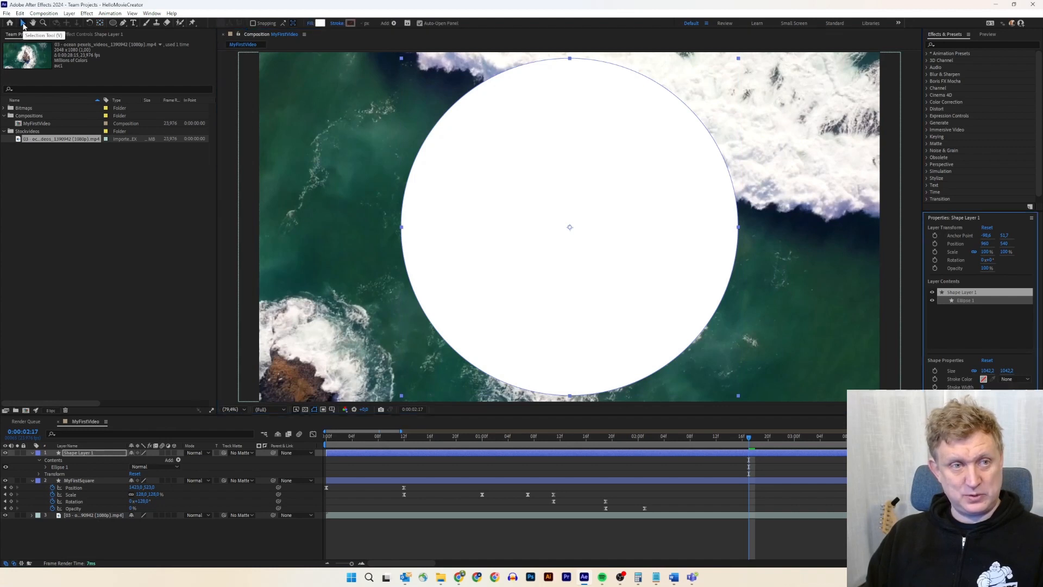
left_click(93, 457)
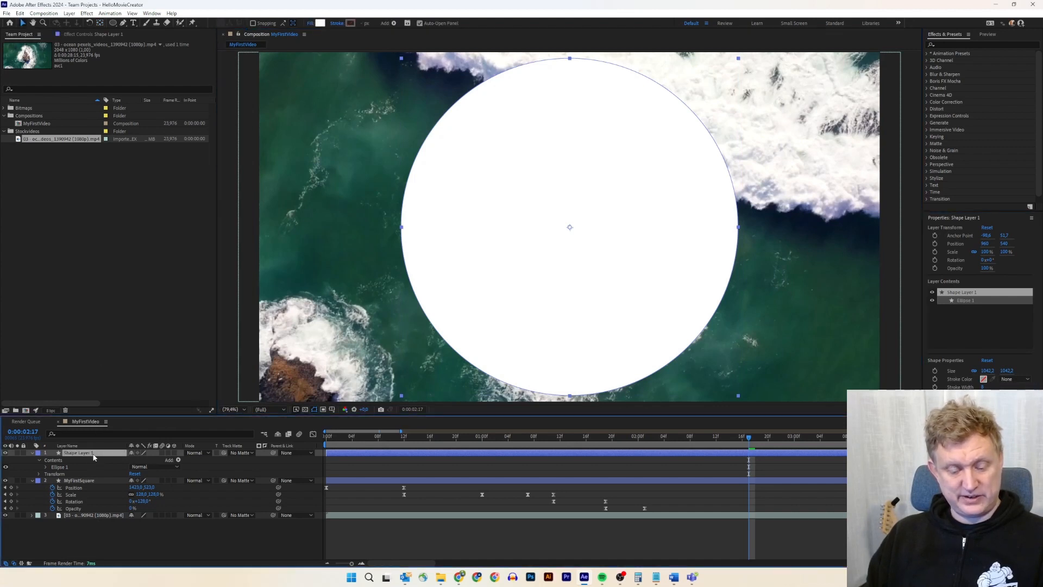
key("s")
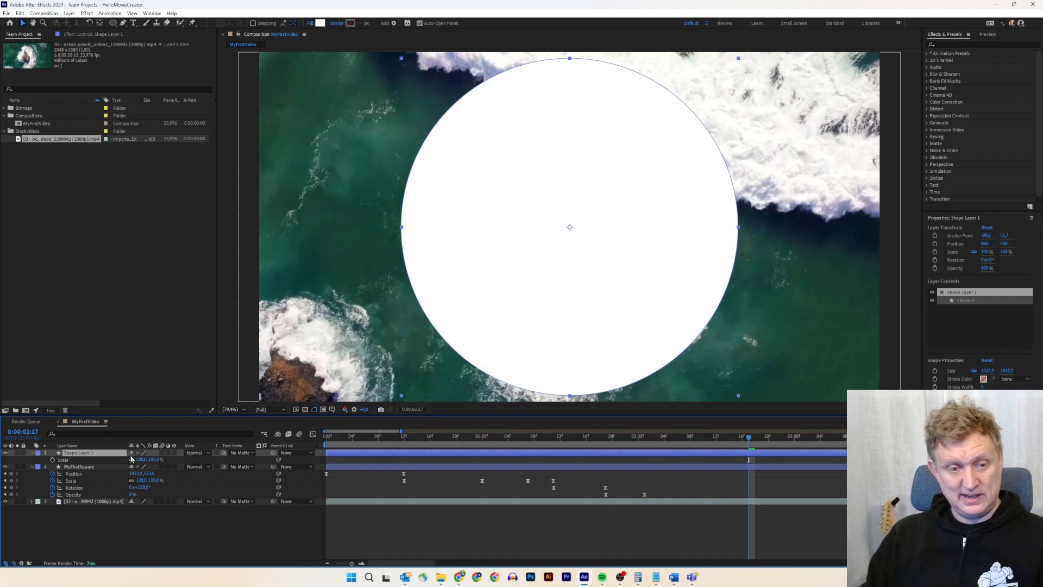
left_click_drag(139, 461, 110, 458)
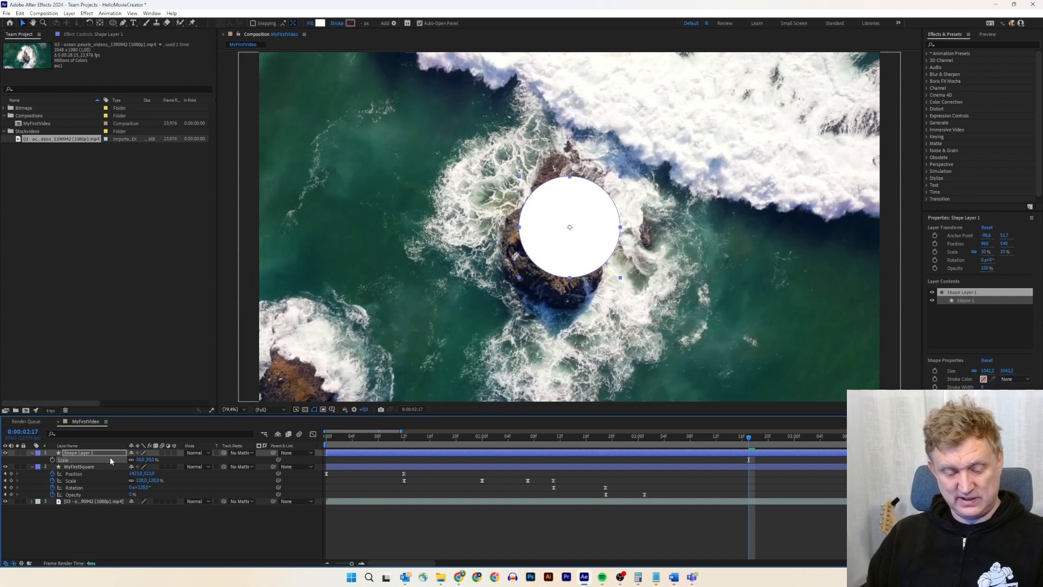
key("ctrl+z")
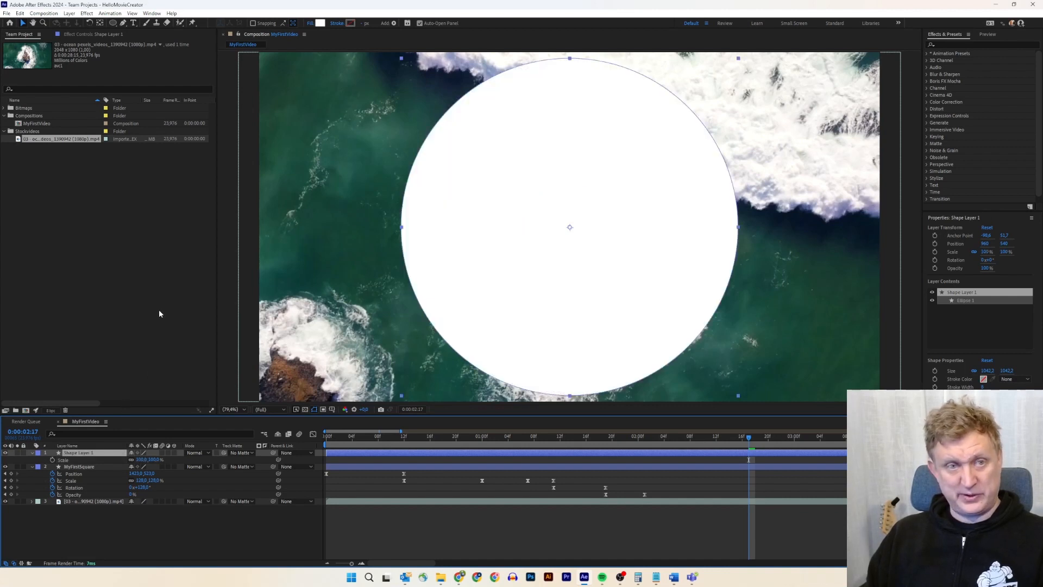
Step: Scale the circle layer to about 36% from an anchor point at its bottom edge and move it straight down to about Y 1095
left_click(100, 22)
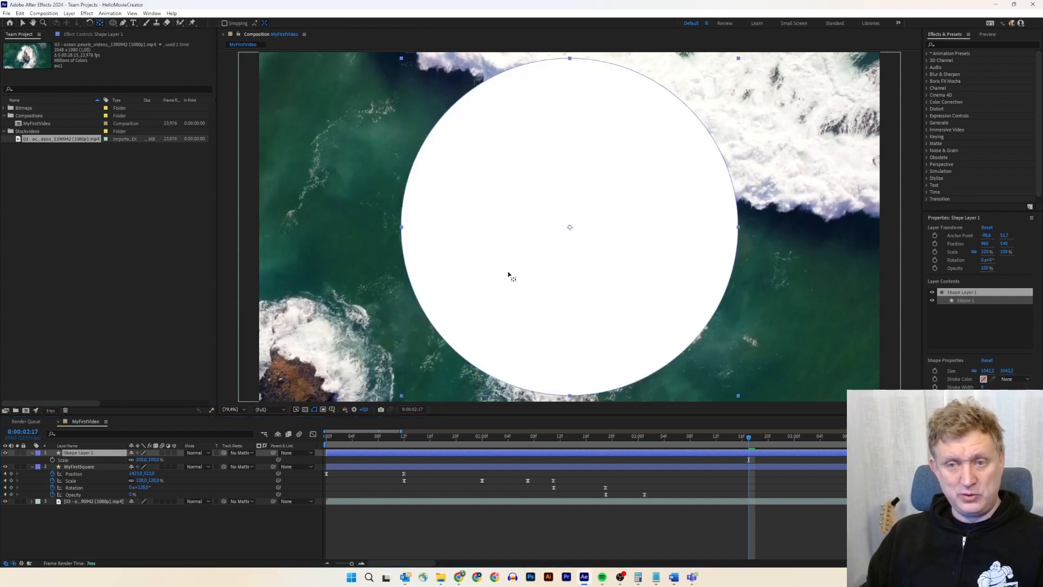
left_click_drag(570, 229, 571, 398)
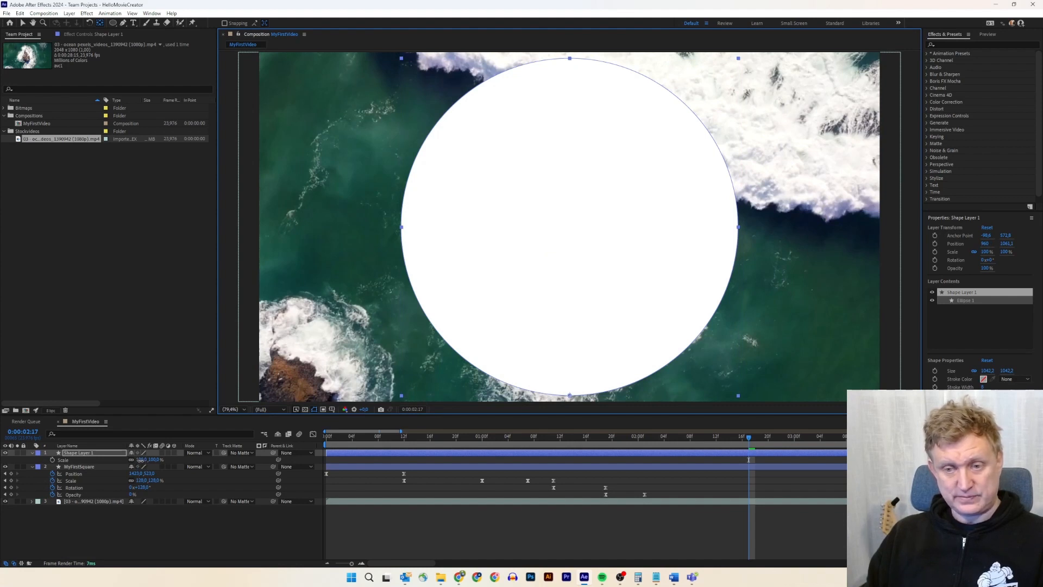
left_click_drag(141, 460, 112, 459)
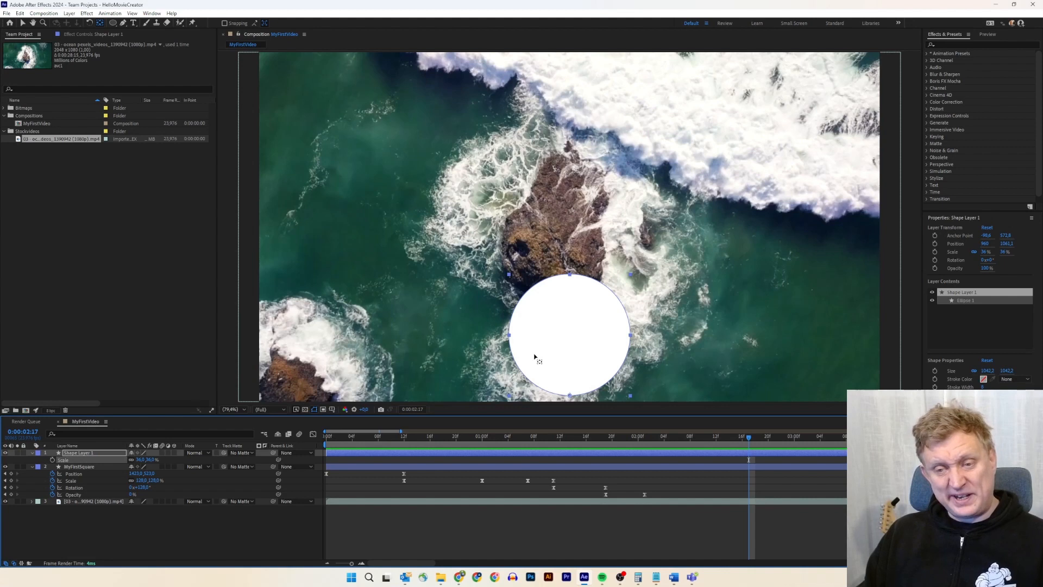
left_click(22, 22)
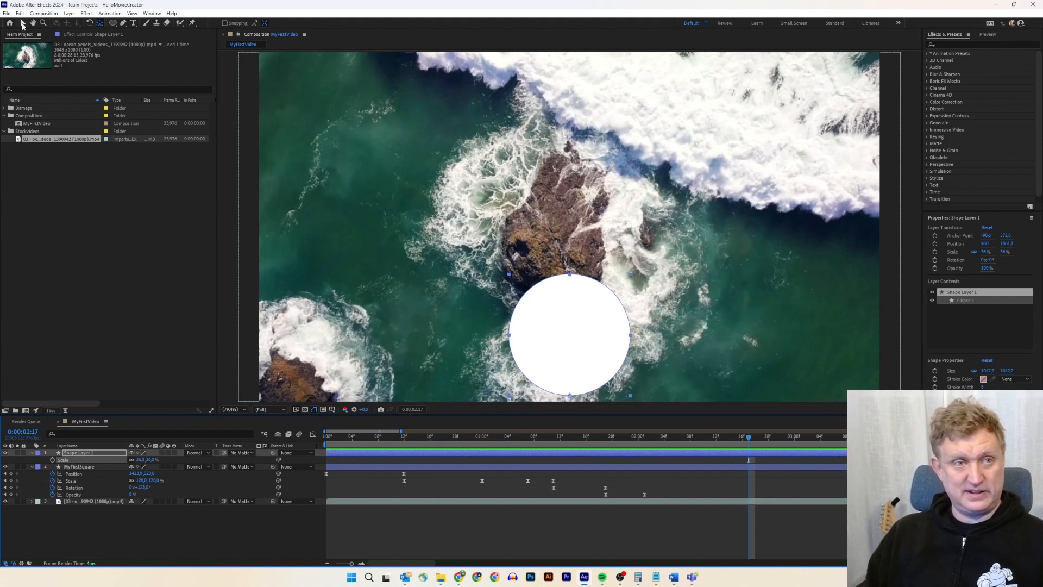
left_click_drag(578, 336, 578, 346)
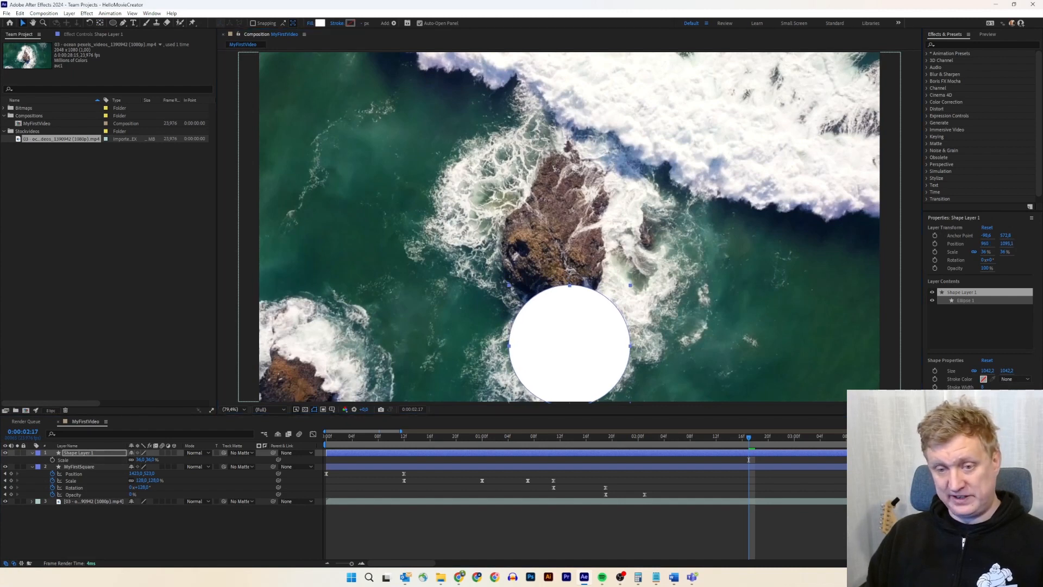
Step: Check which timeline columns are shown and set the Av Mask layer as the ocean video layer's track matte
right_click(244, 450)
mouse_move(268, 475)
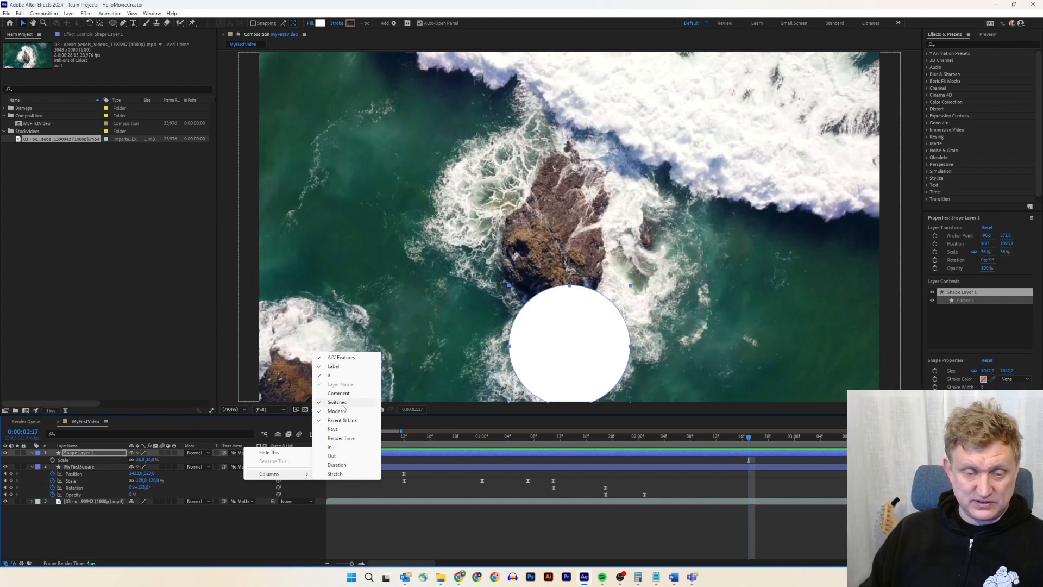
left_click(244, 536)
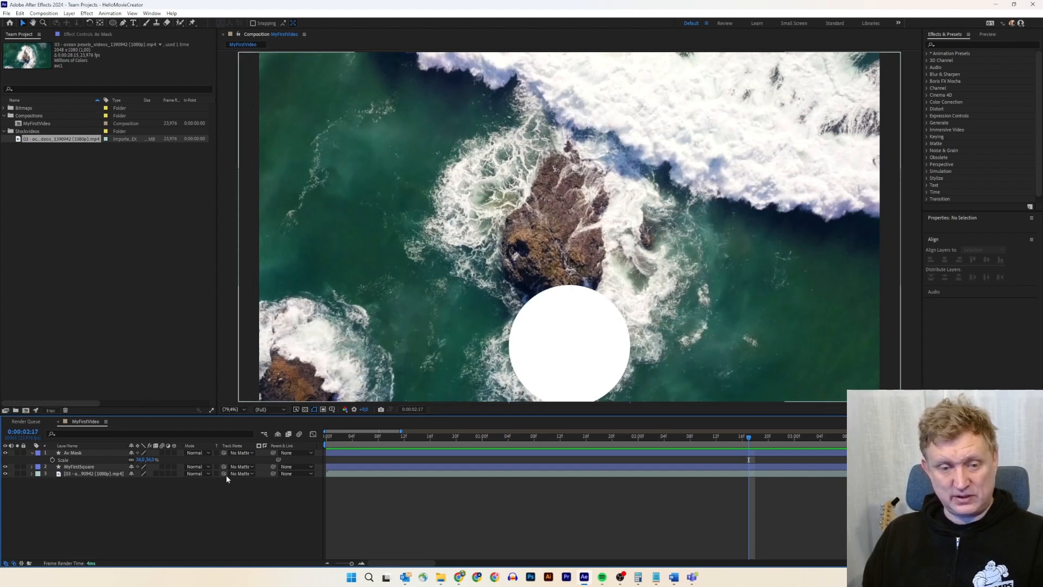
left_click(249, 474)
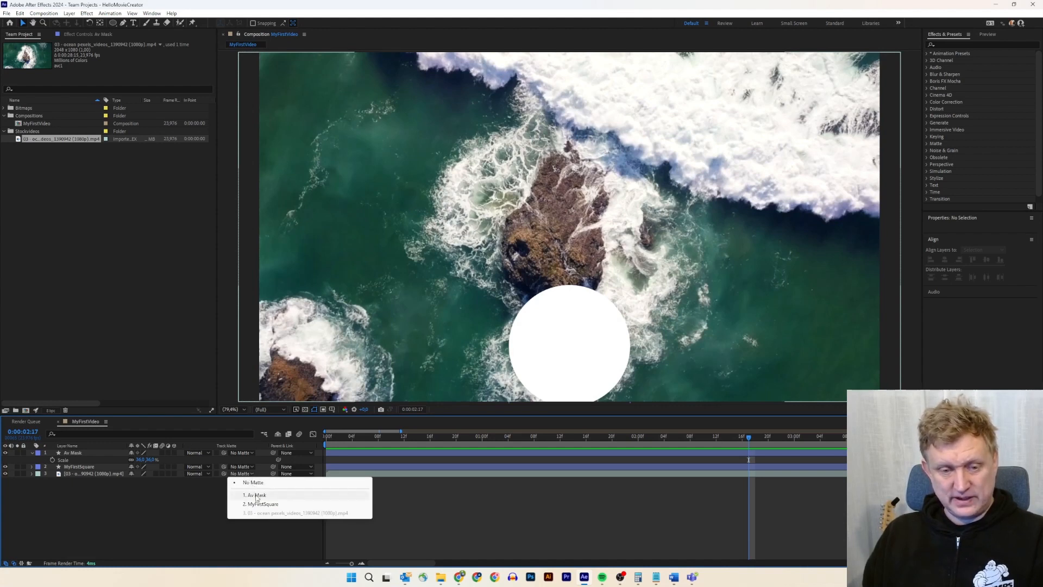
left_click(257, 495)
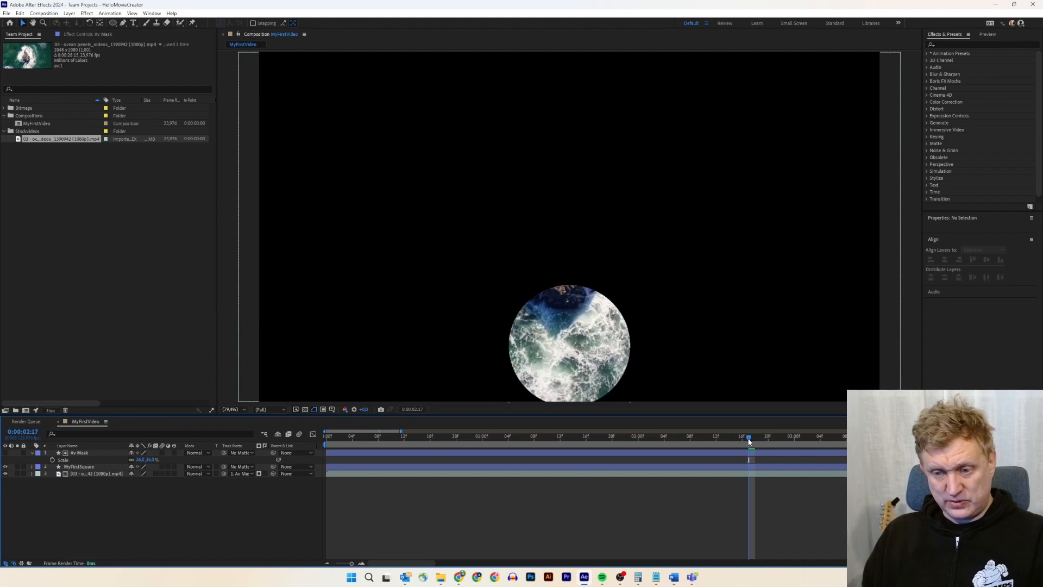
Step: Animate the Av Mask layer's Scale from a keyframe at 0:00:01:00 to about 1853% at 0:00:03:00
left_click(327, 564)
left_click(327, 564)
left_click(327, 564)
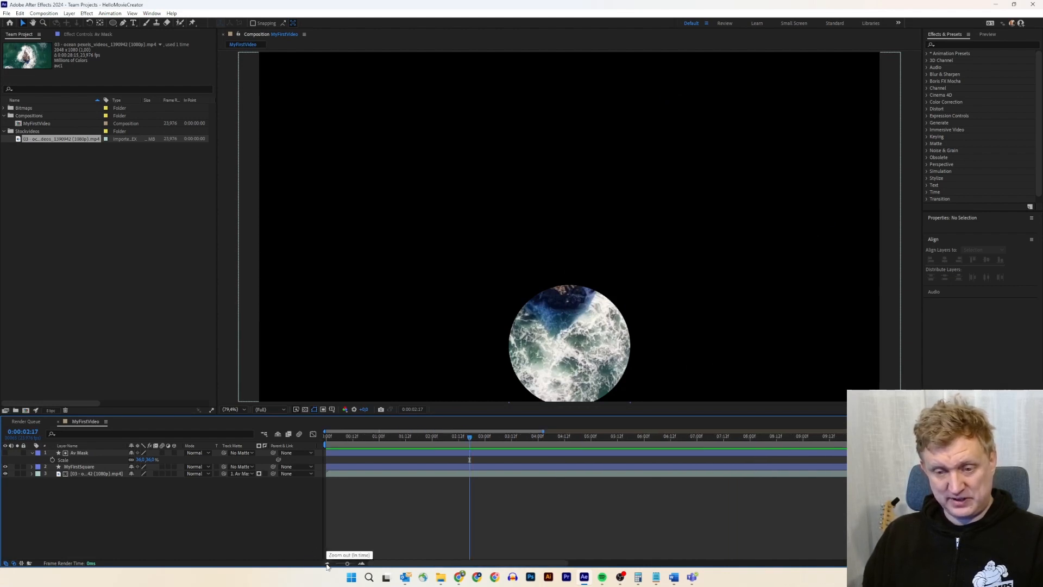
left_click_drag(467, 438, 397, 441)
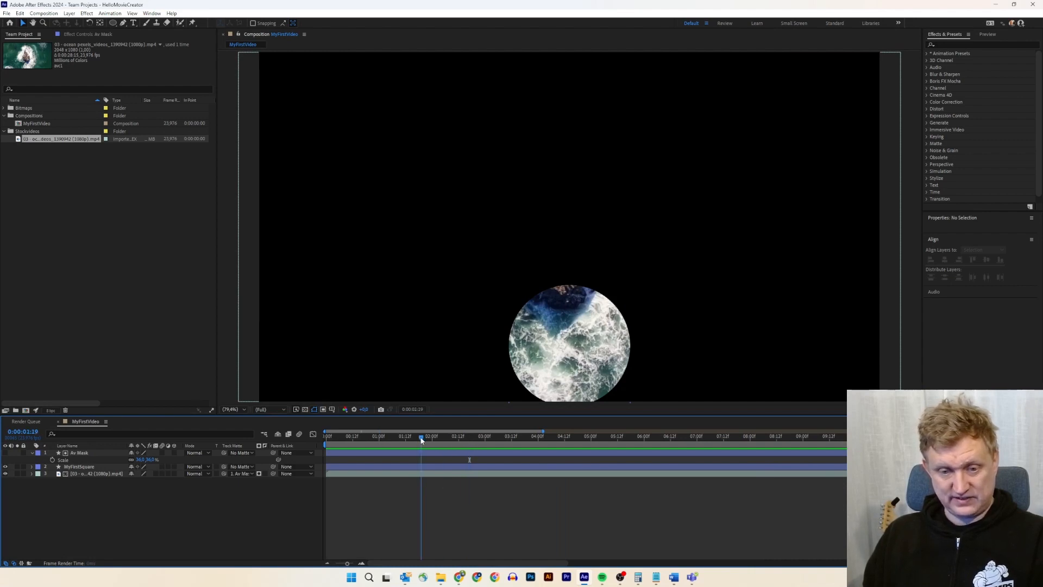
left_click(382, 438)
left_click_drag(382, 438, 379, 438)
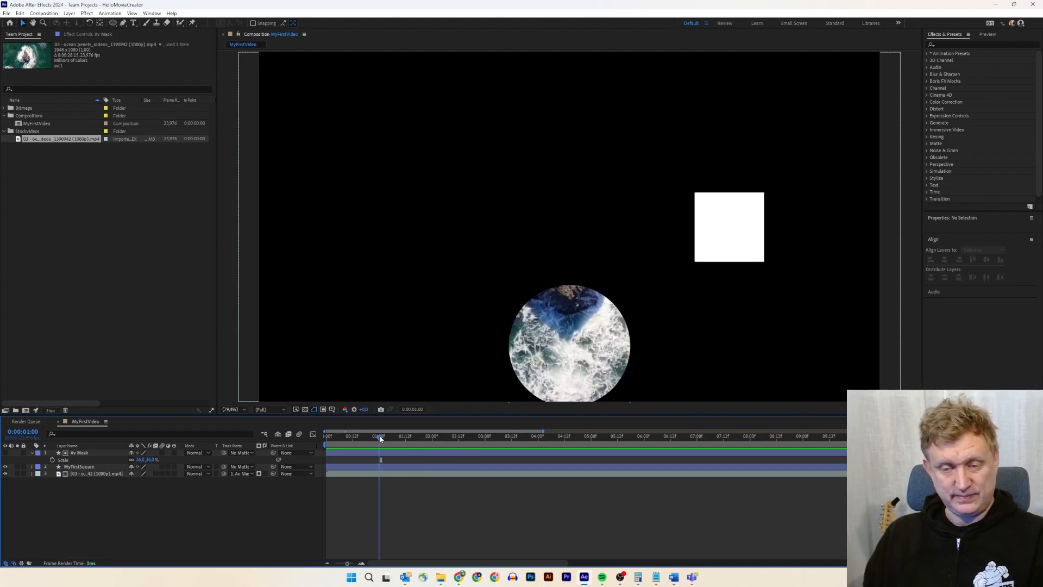
left_click(52, 460)
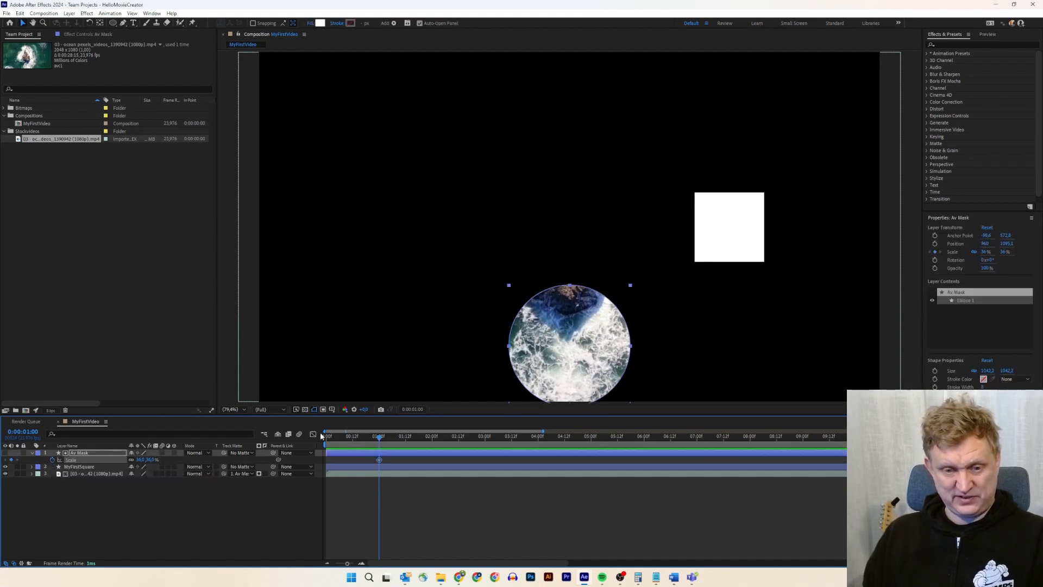
left_click_drag(381, 438, 486, 439)
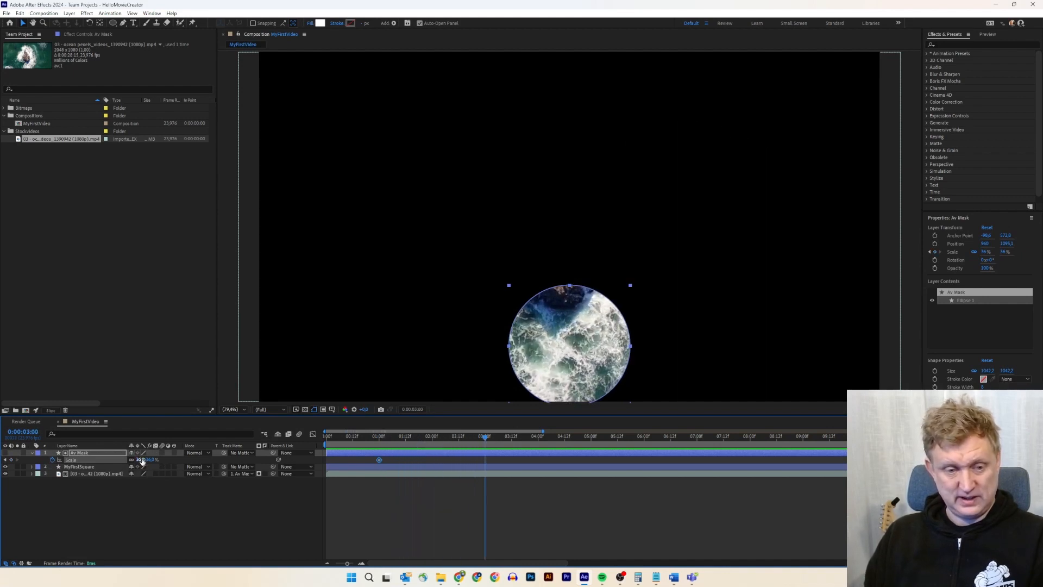
left_click_drag(140, 460, 481, 429)
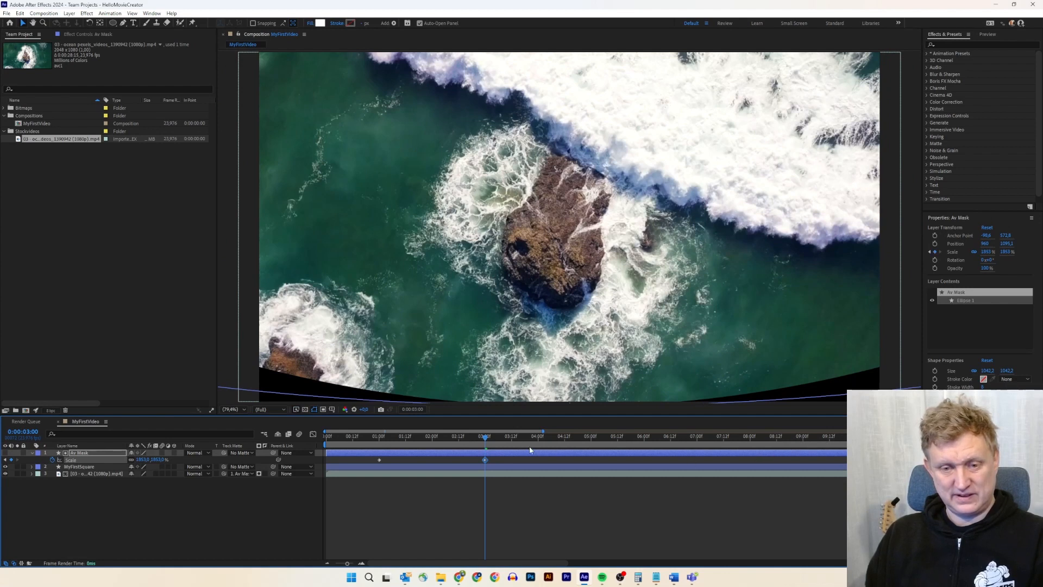
Step: Play back the circle reveal from the start, return to about 0:00:01:05 and review the video, square and mask layers
left_click_drag(484, 440, 315, 432)
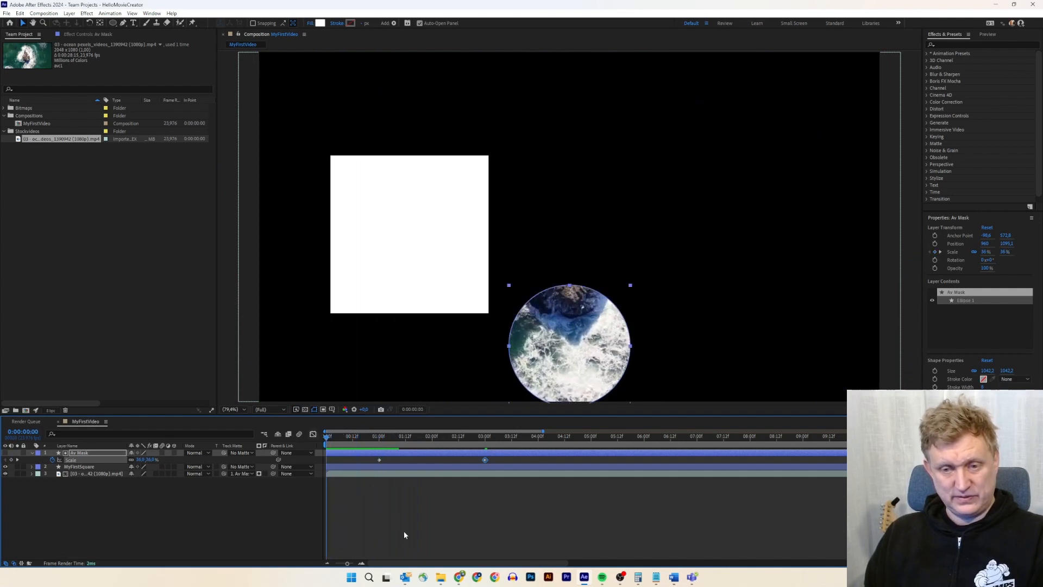
key("space")
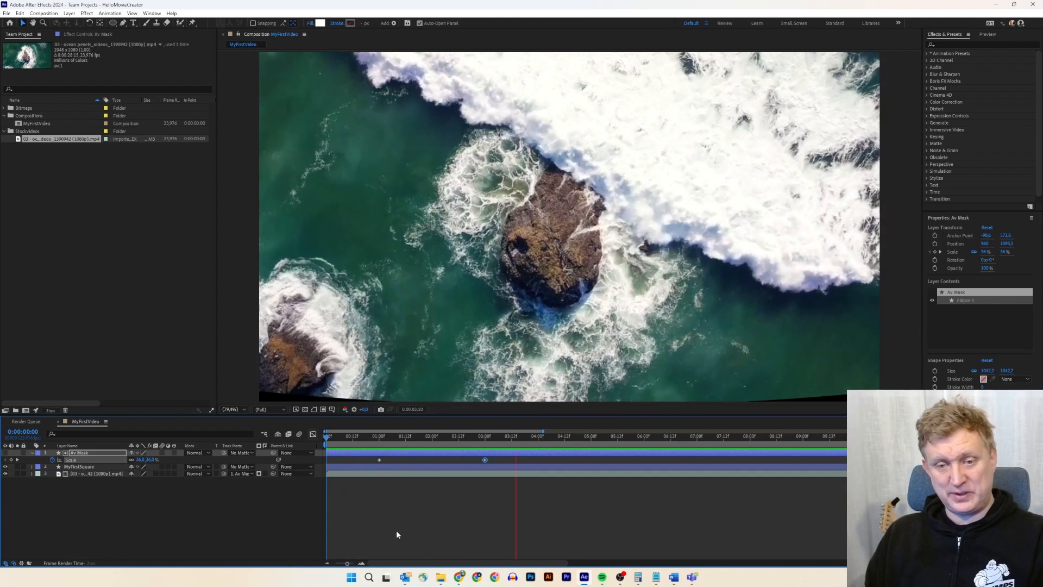
key("space")
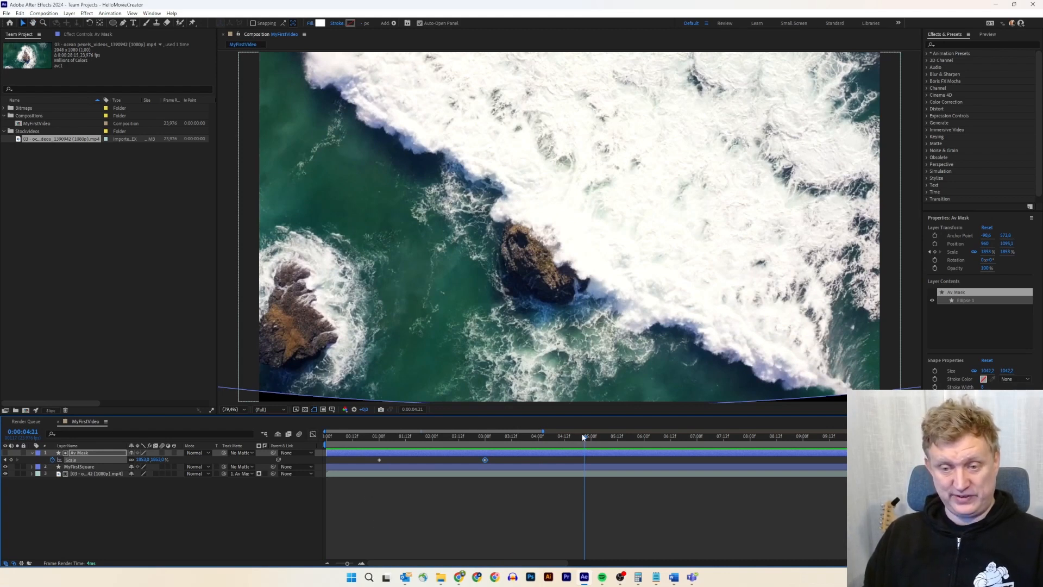
left_click_drag(587, 439, 393, 432)
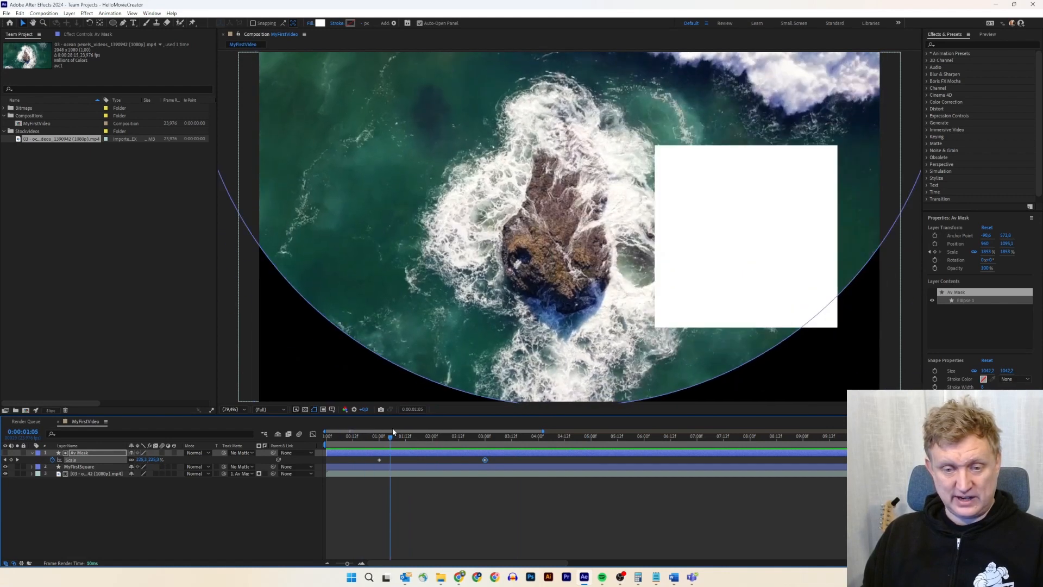
left_click(101, 474)
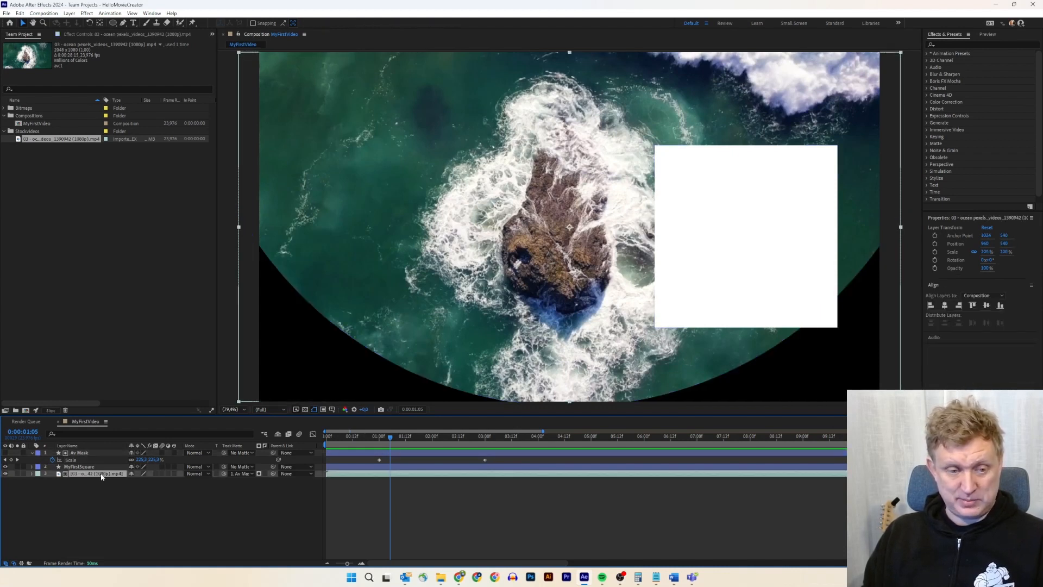
left_click(99, 469)
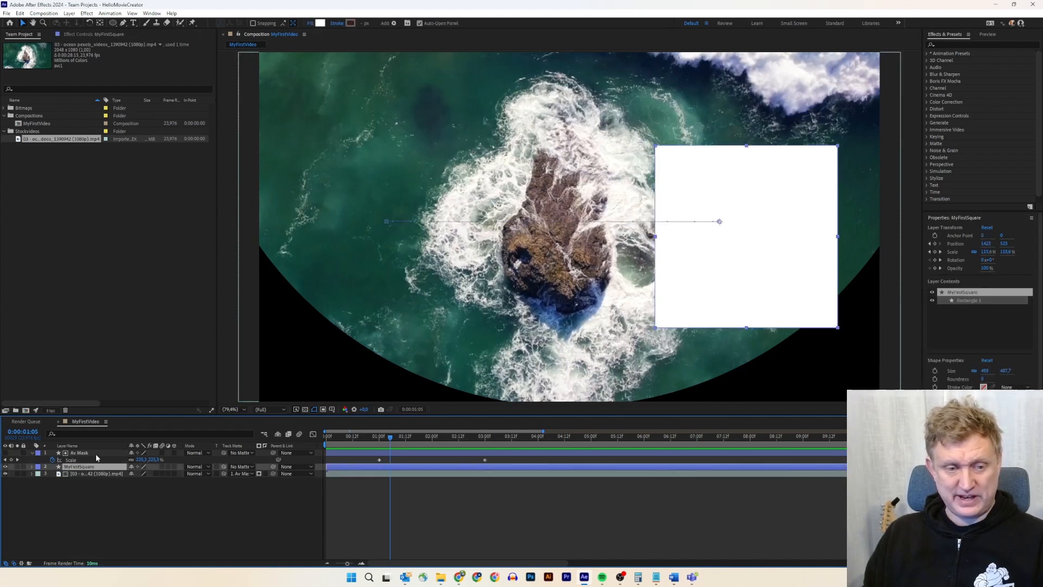
left_click(96, 454)
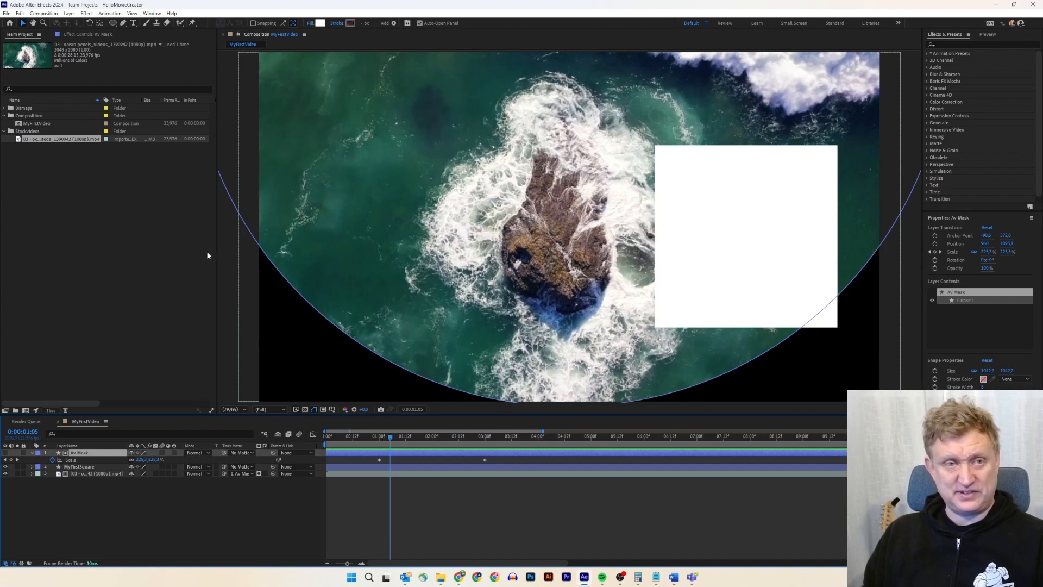
Step: Add a text layer reading "THIS IS A VIDEO!!!" near the upper edge of the frame and centre it horizontally in the composition
left_click(133, 24)
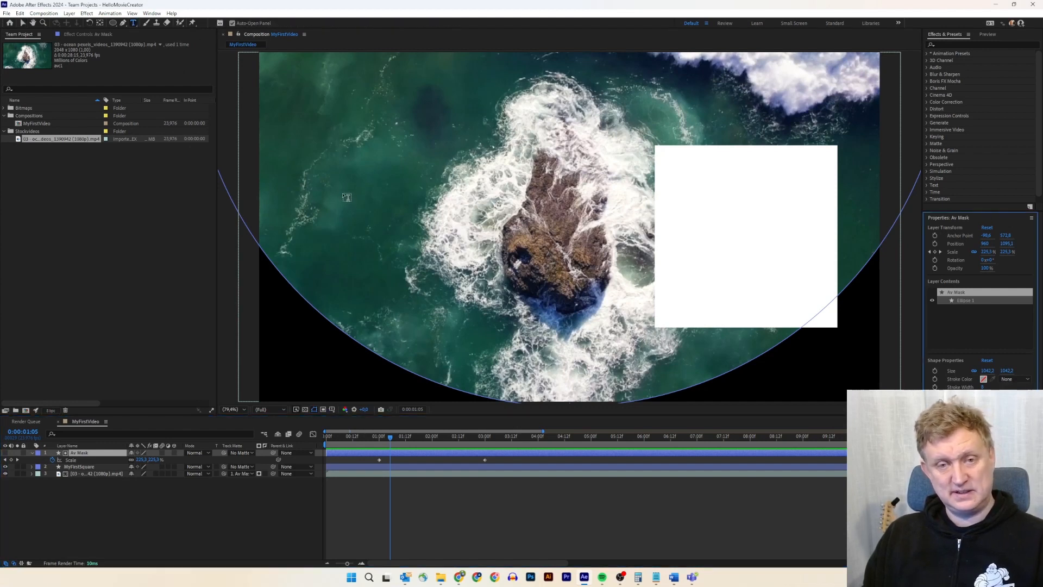
left_click(312, 114)
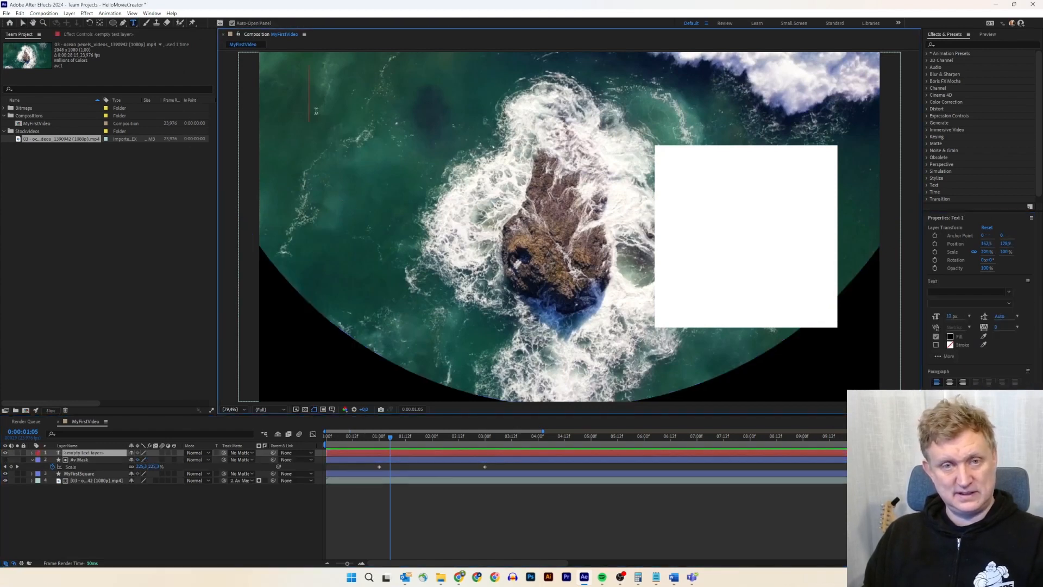
type("THIS IS A")
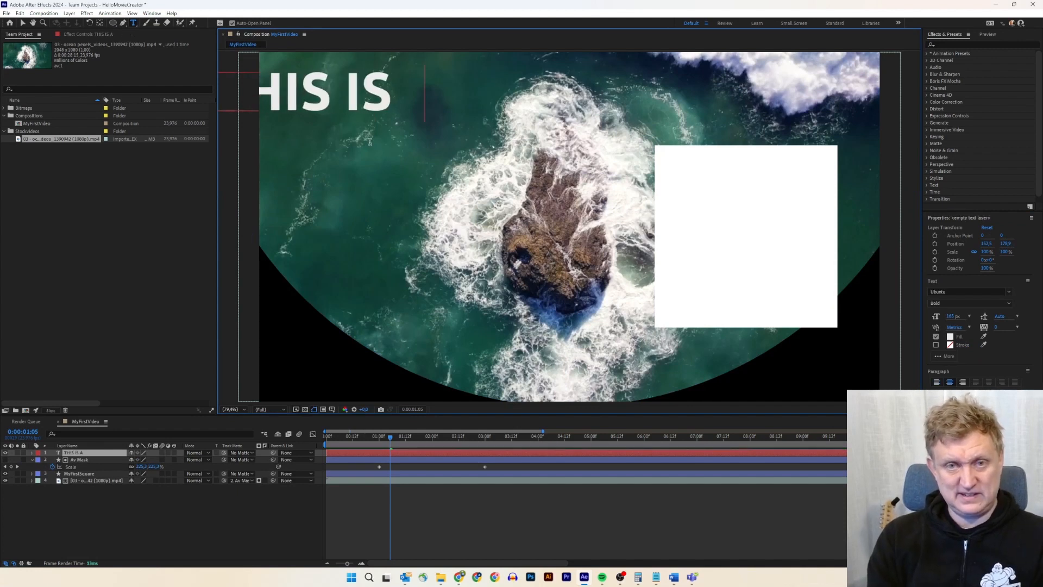
type(" VIDEO!!!")
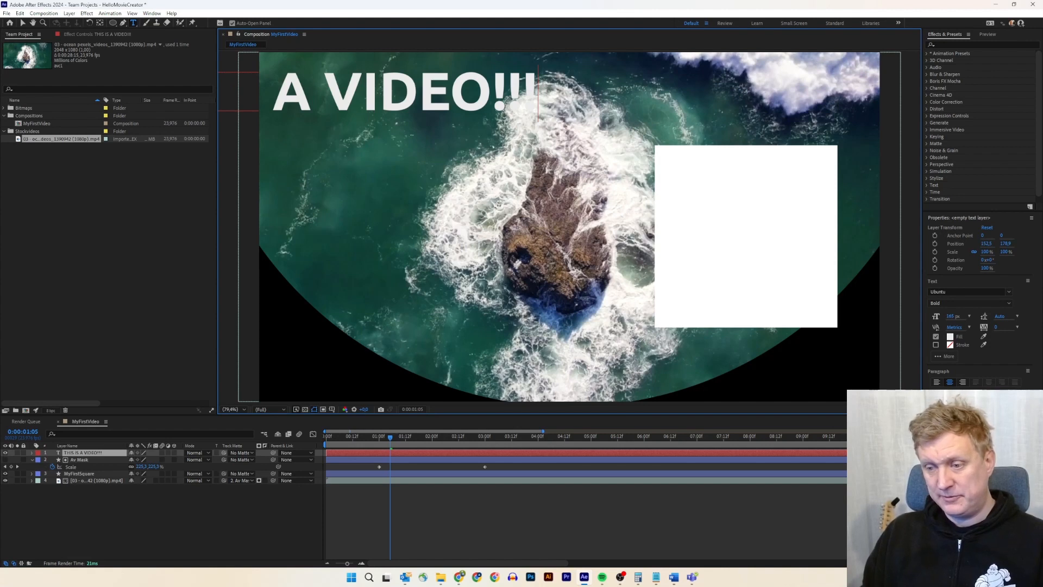
left_click(947, 424)
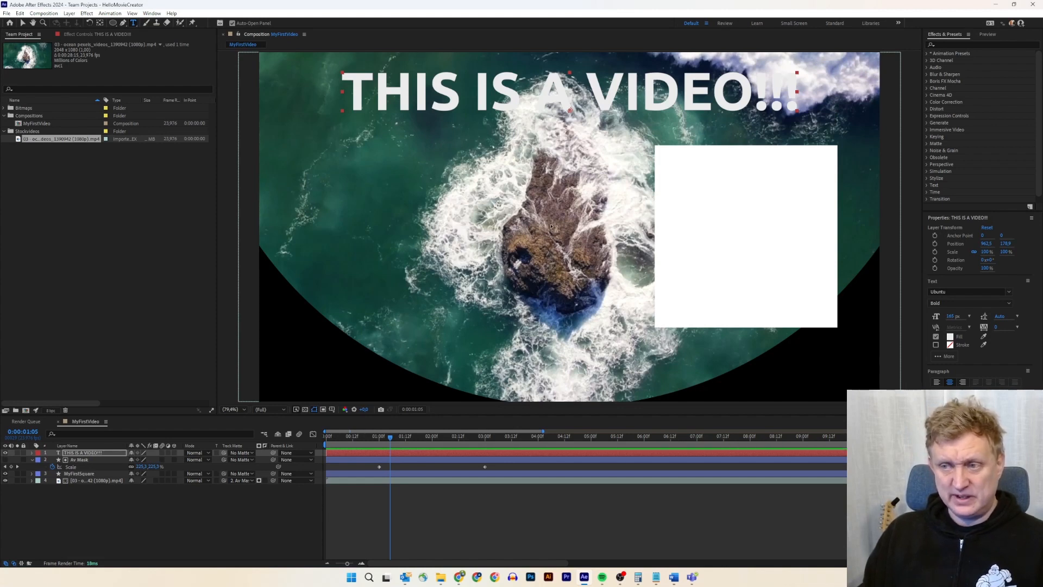
Step: Apply the Color Correction Exposure effect to the ocean video layer and lower its Exposure to about -1.7 to darken the footage
left_click(947, 45)
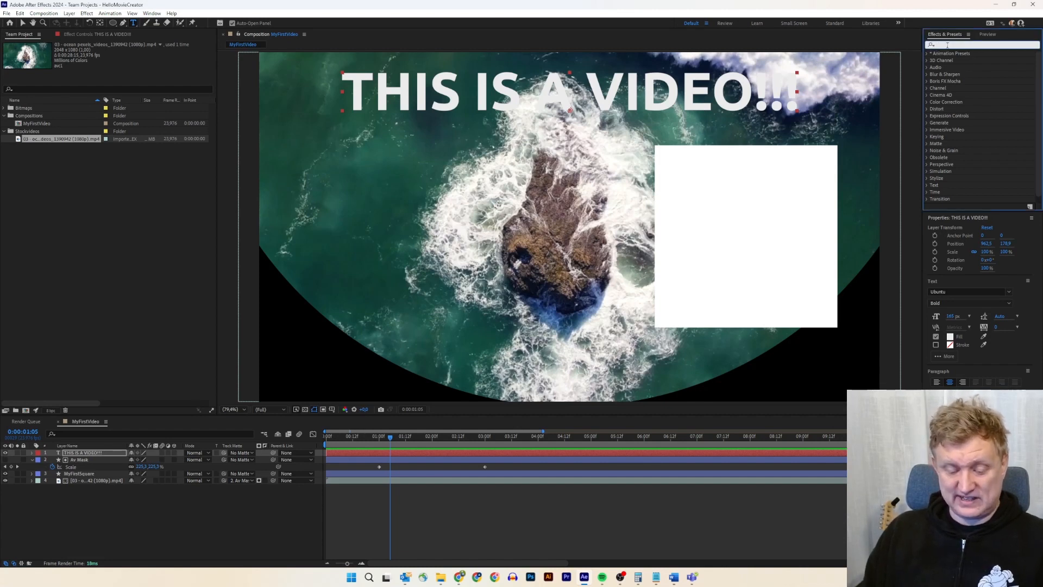
type("exposu")
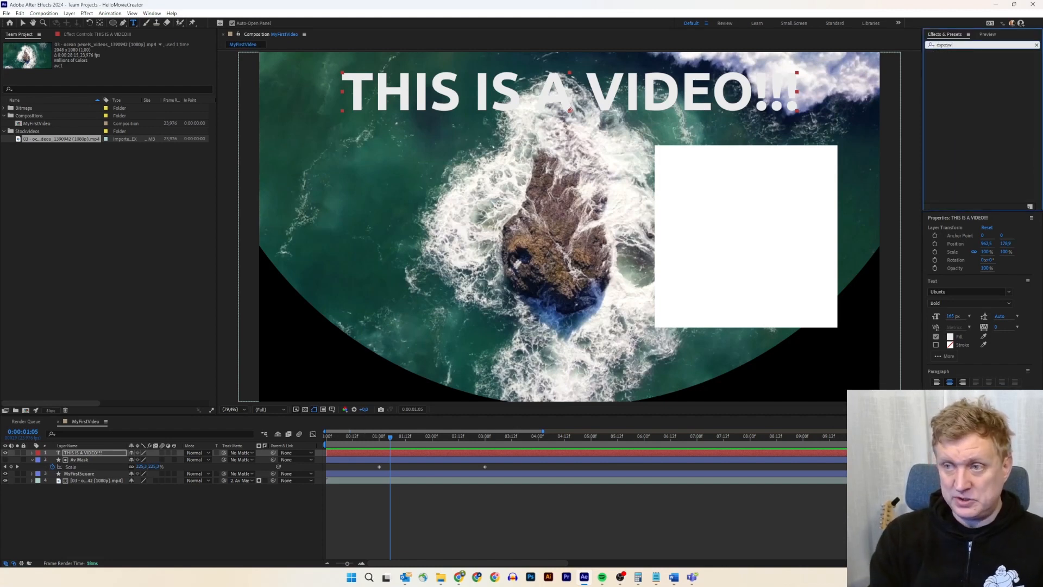
type("re")
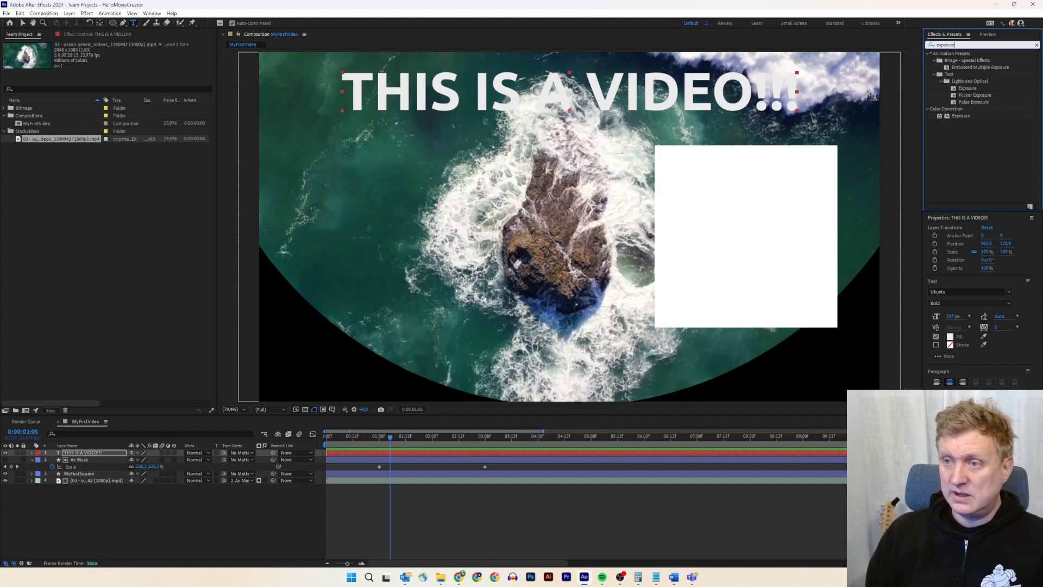
left_click_drag(959, 117, 116, 481)
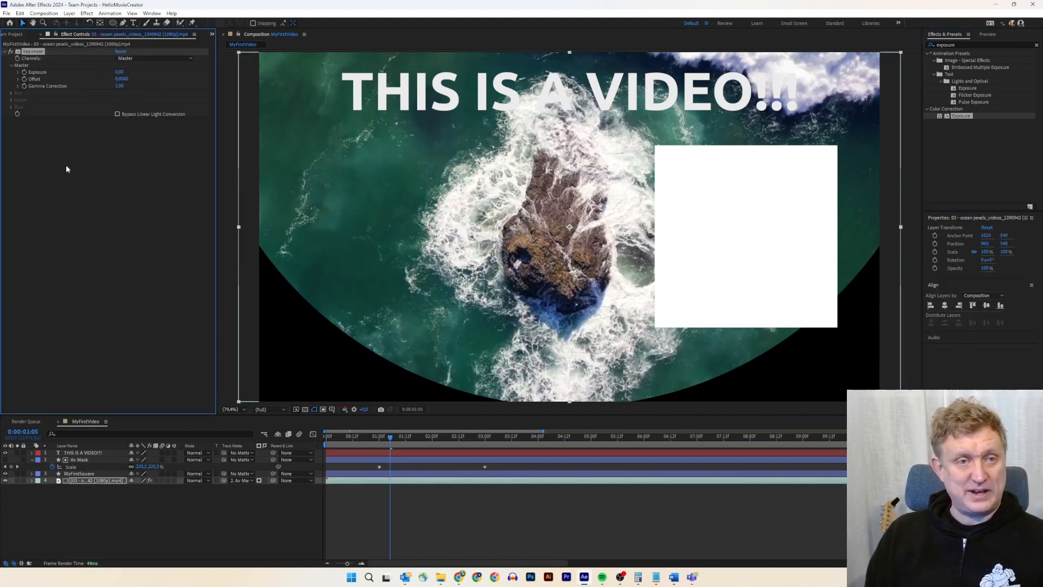
left_click(12, 34)
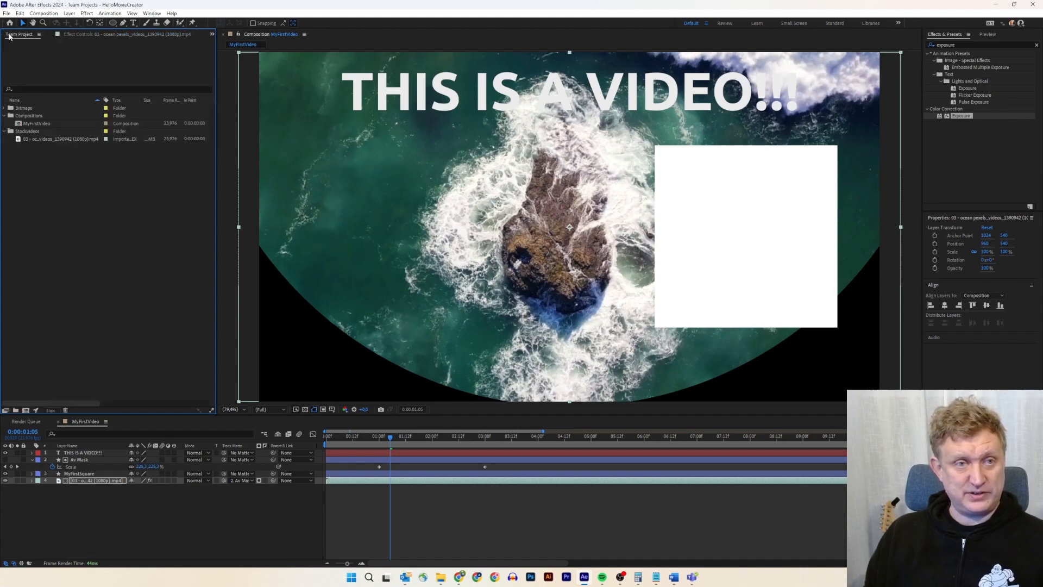
left_click(76, 34)
left_click_drag(119, 71, 2, 63)
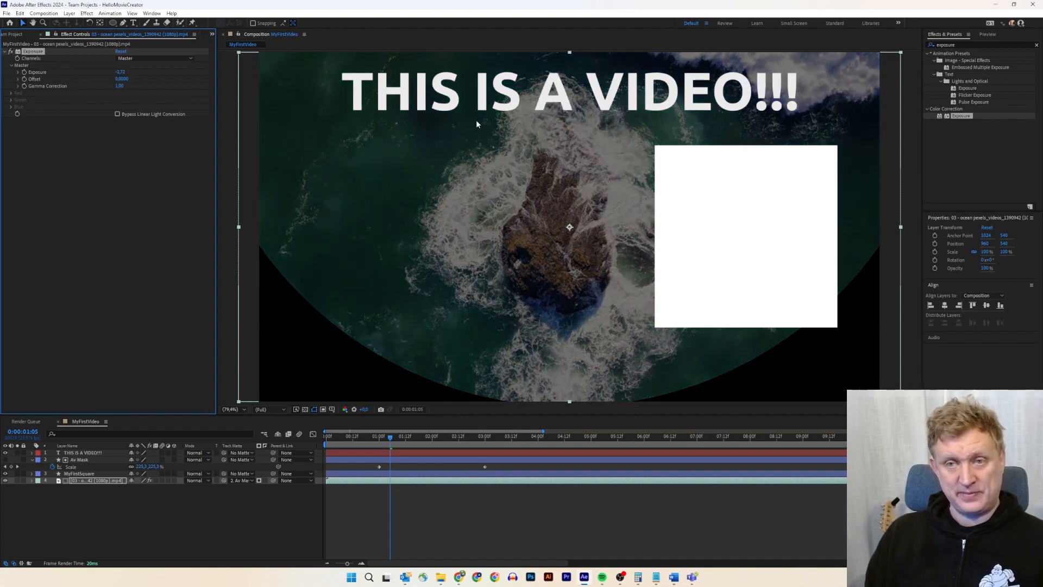
Step: Apply the Gaussian Blur effect to the ocean video layer and raise its Blurriness to soften the footage slightly
left_click(965, 43)
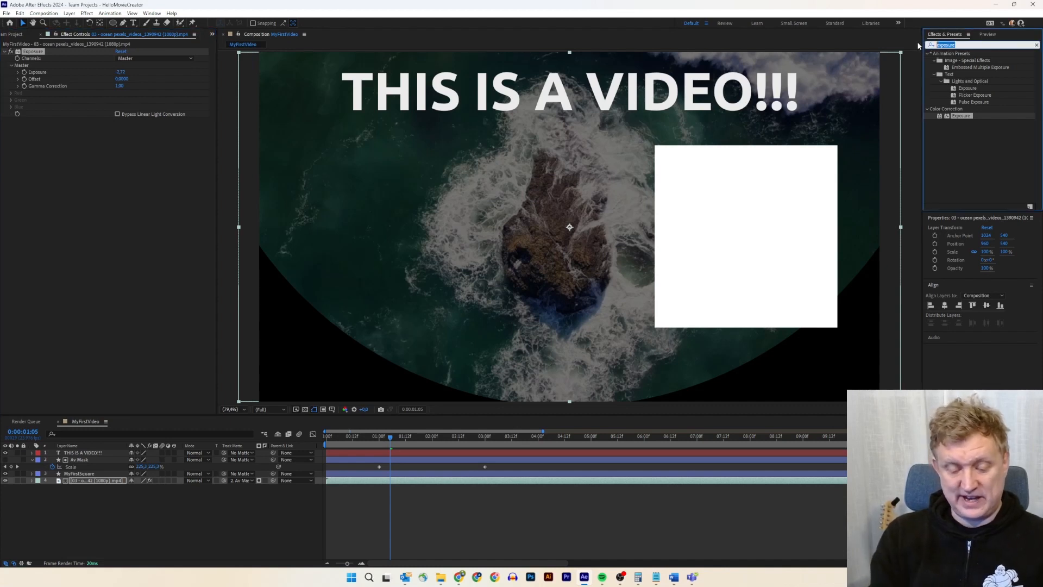
type("gaussian")
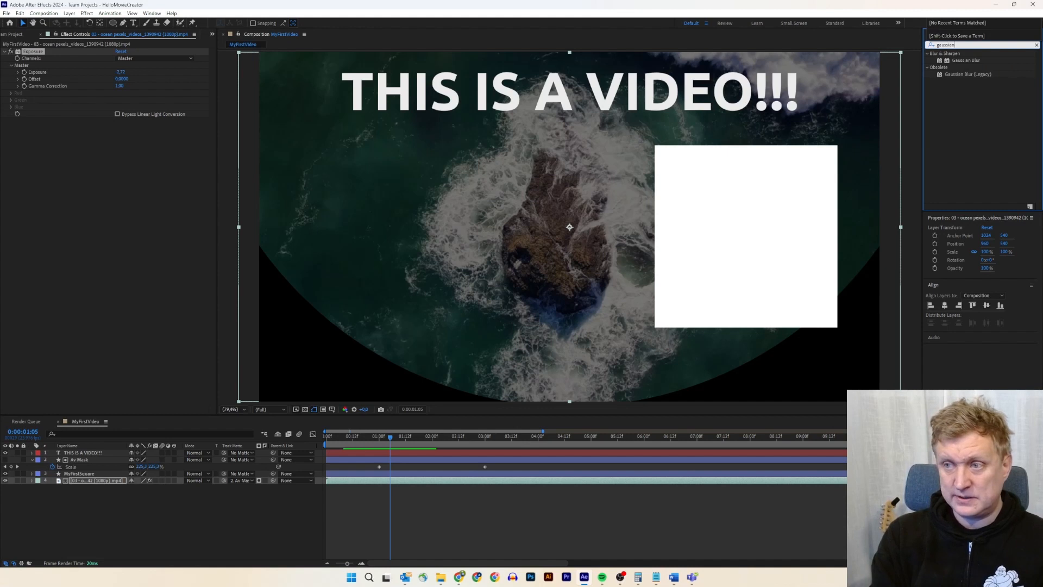
left_click_drag(964, 63, 111, 480)
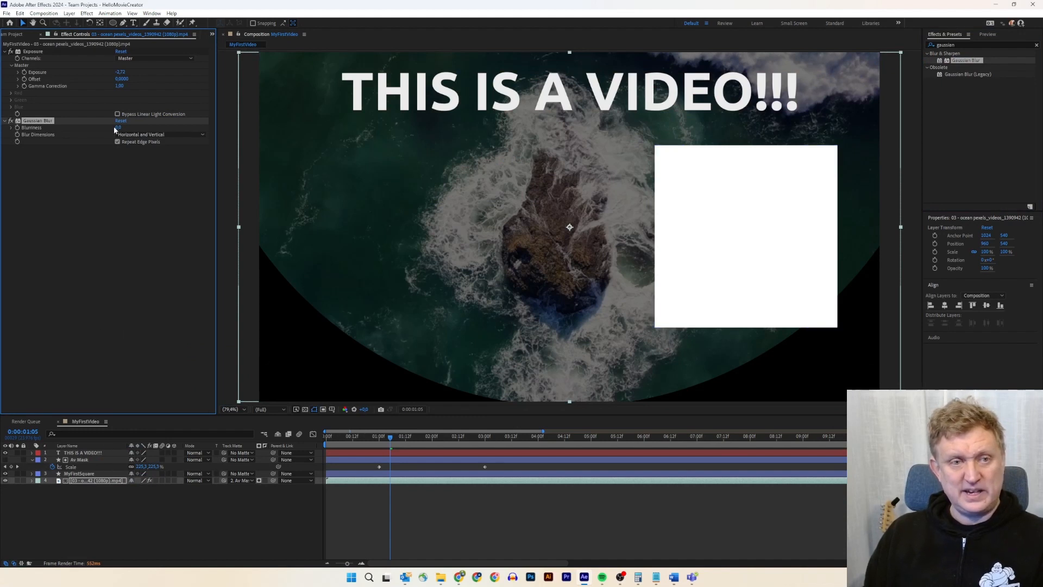
left_click_drag(131, 126, 159, 123)
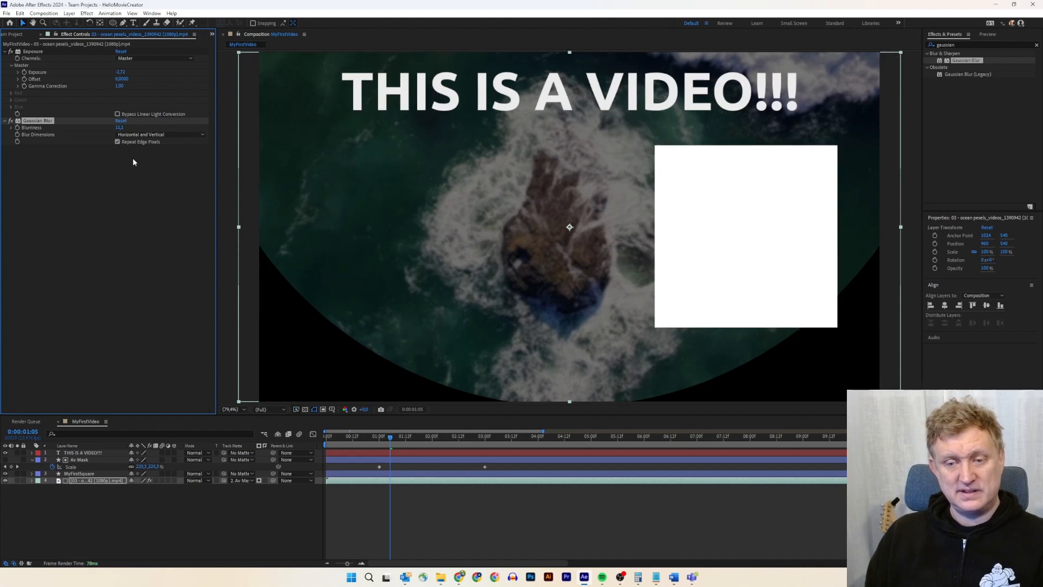
Step: Play back the composition from the start to review the darkened, blurred video, ending at about 0:00:02:13
left_click_drag(390, 437, 313, 434)
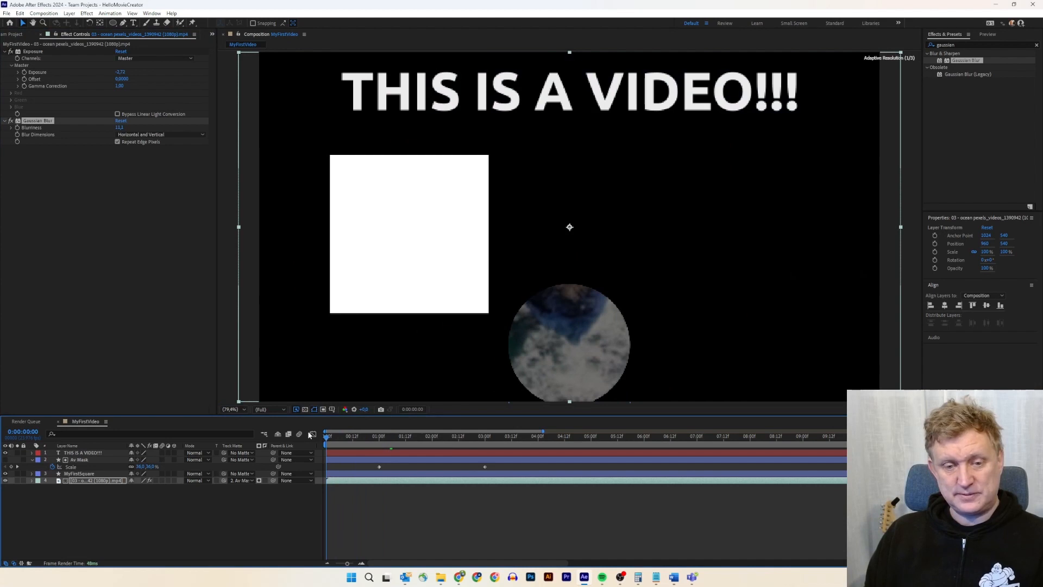
key("space")
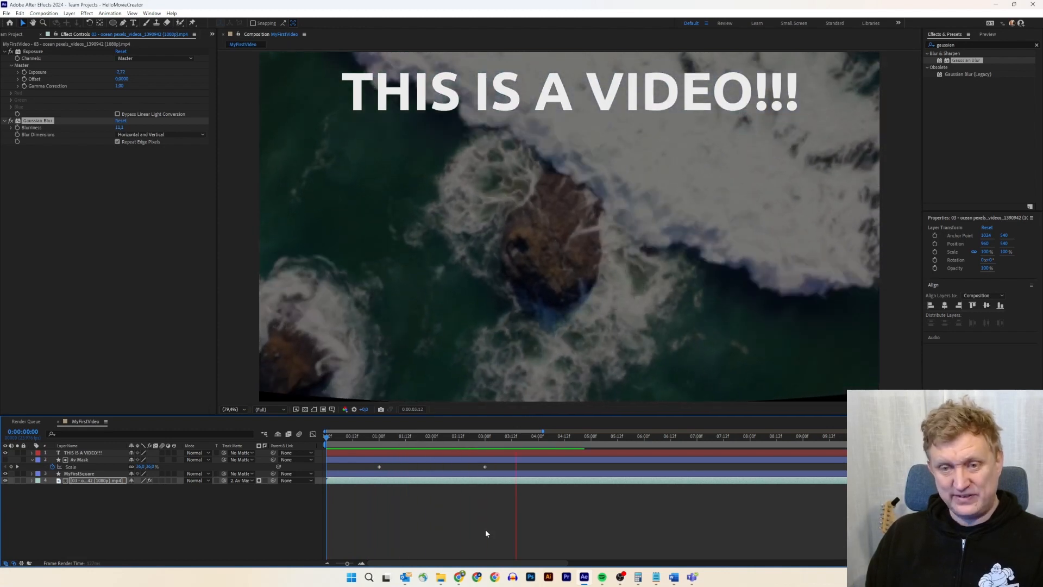
key("space")
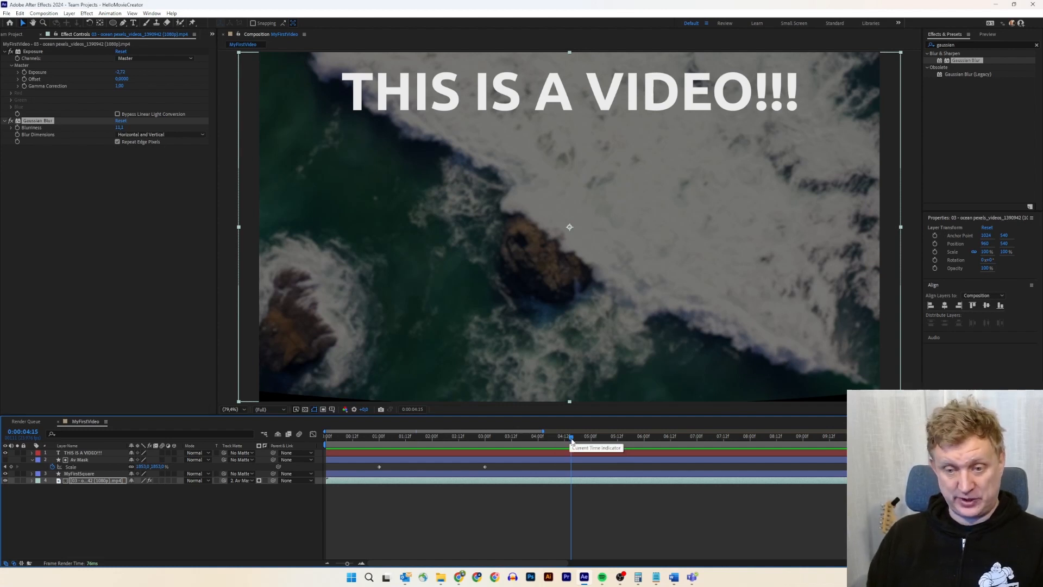
left_click_drag(571, 442, 461, 438)
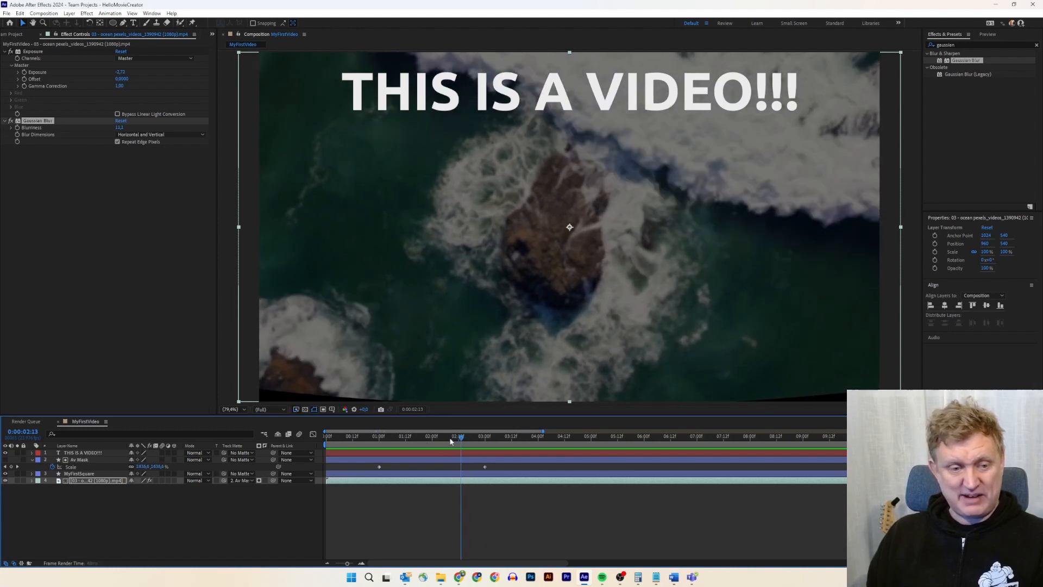
Step: Reveal the keyframed properties of the MyFirstSquare layer and review its animation at about 0:00:02:03
left_click(91, 476)
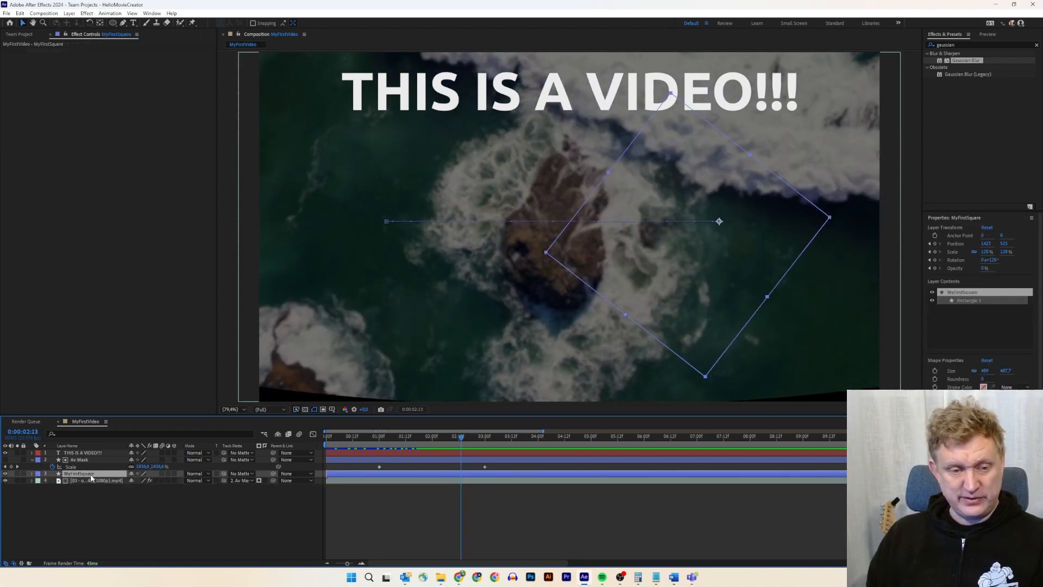
key("u")
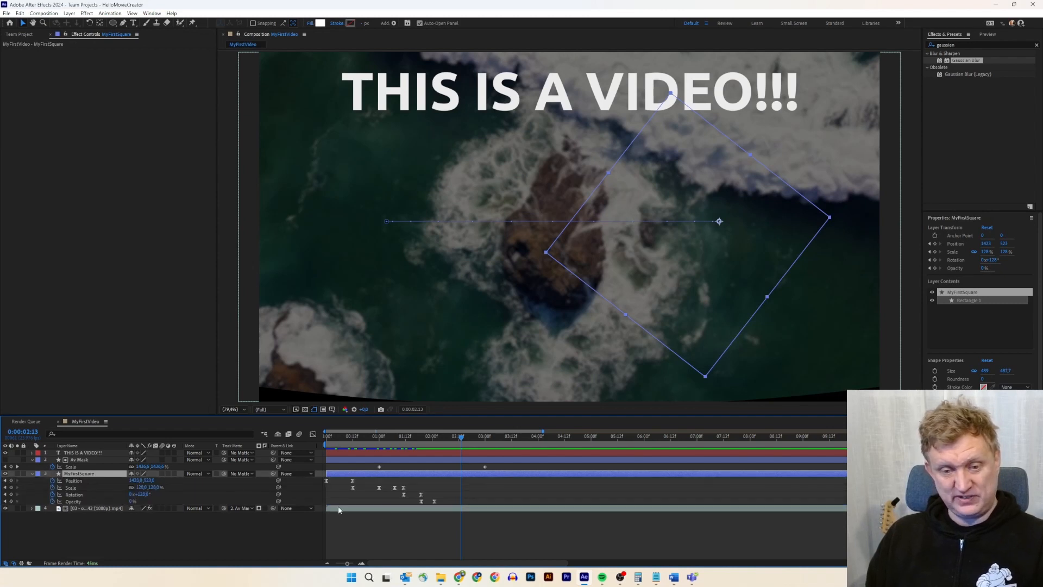
left_click_drag(462, 439, 442, 443)
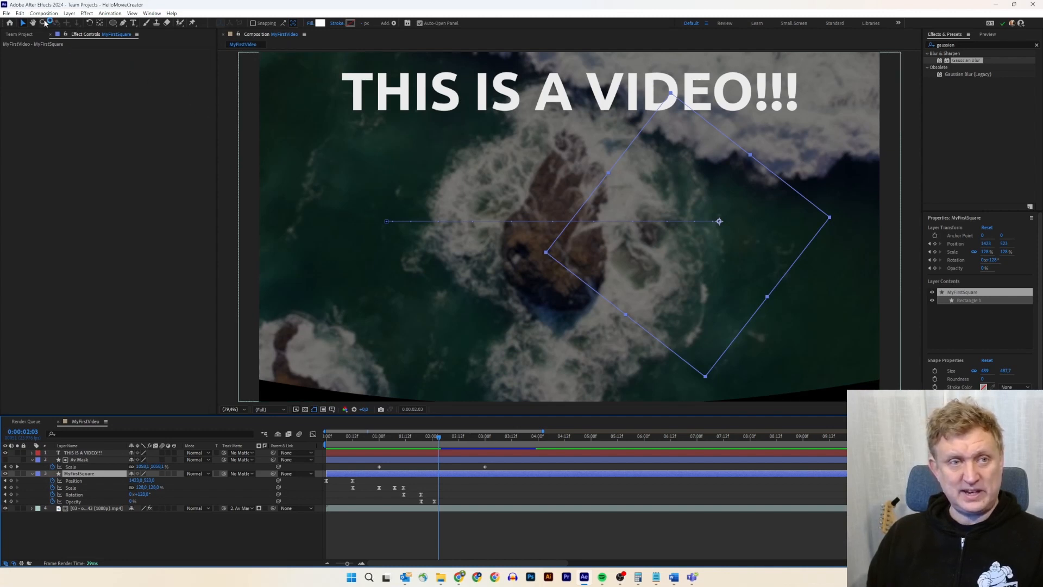
Step: Add the MyFirstVideo composition to the Render Queue, set its output to MyFirstVideo.mp4 on the Desktop and start the render
left_click(6, 13)
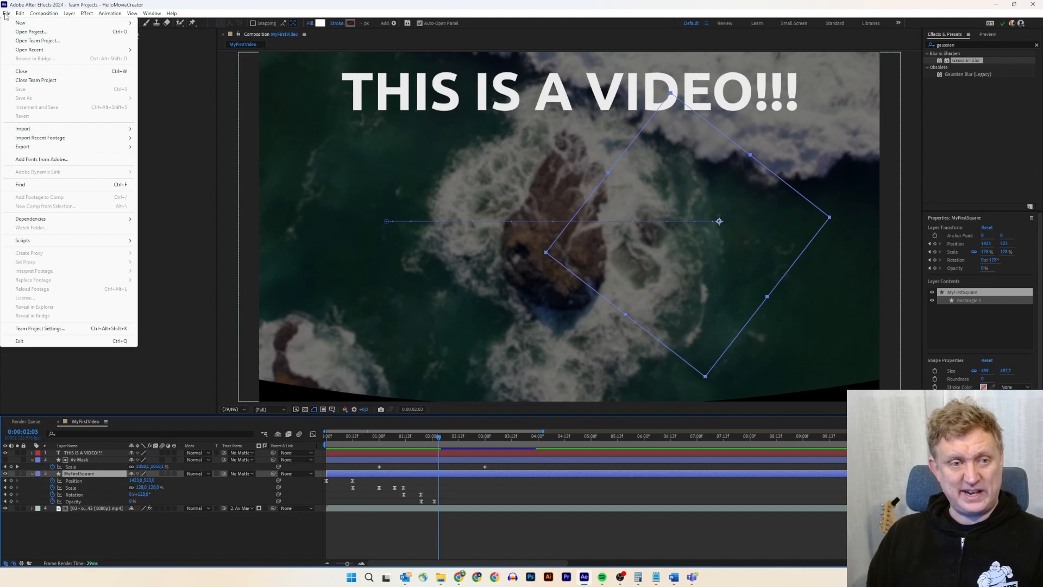
mouse_move(50, 148)
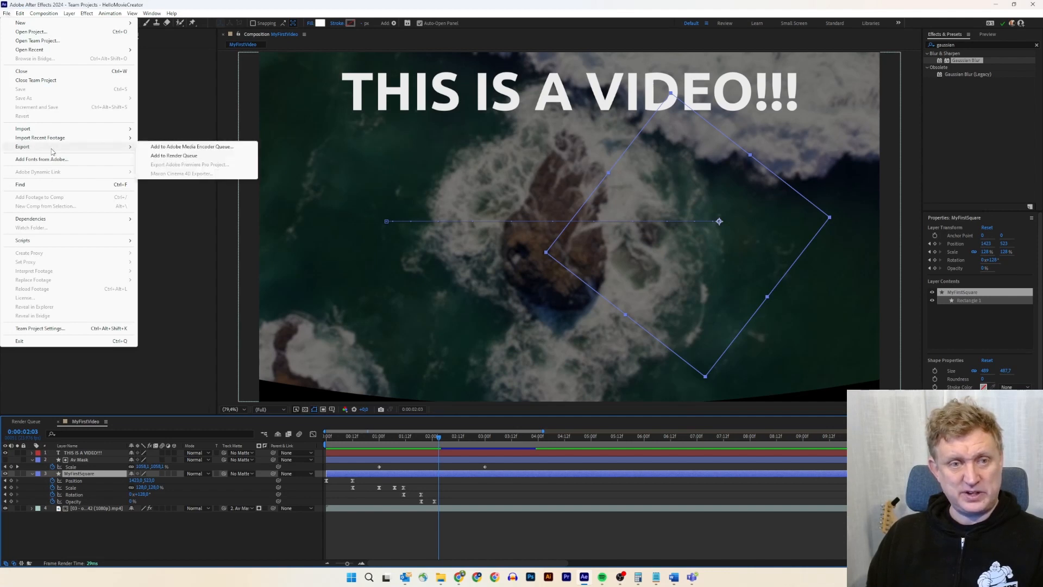
left_click(174, 156)
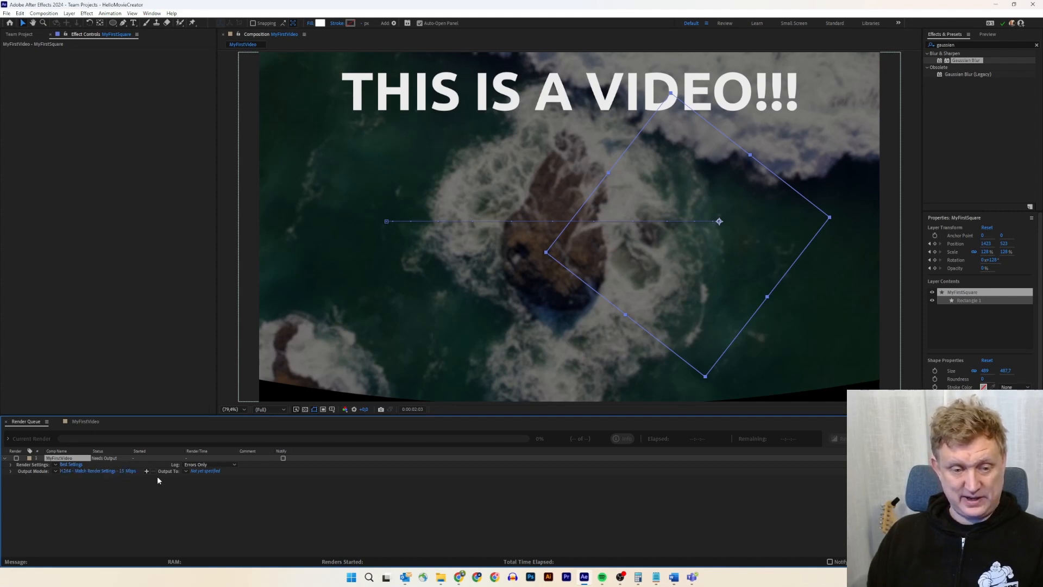
left_click(206, 471)
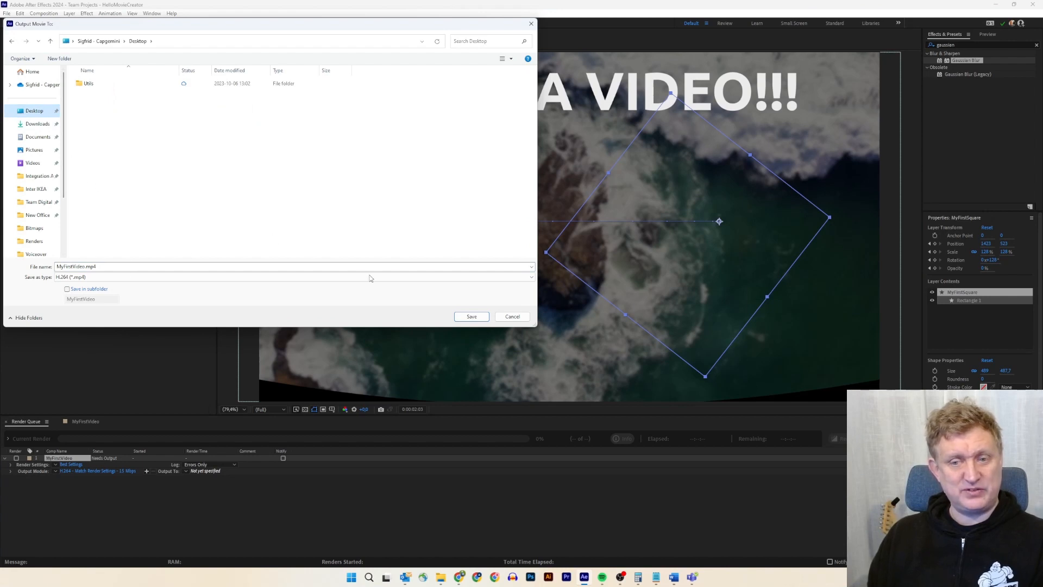
left_click(483, 320)
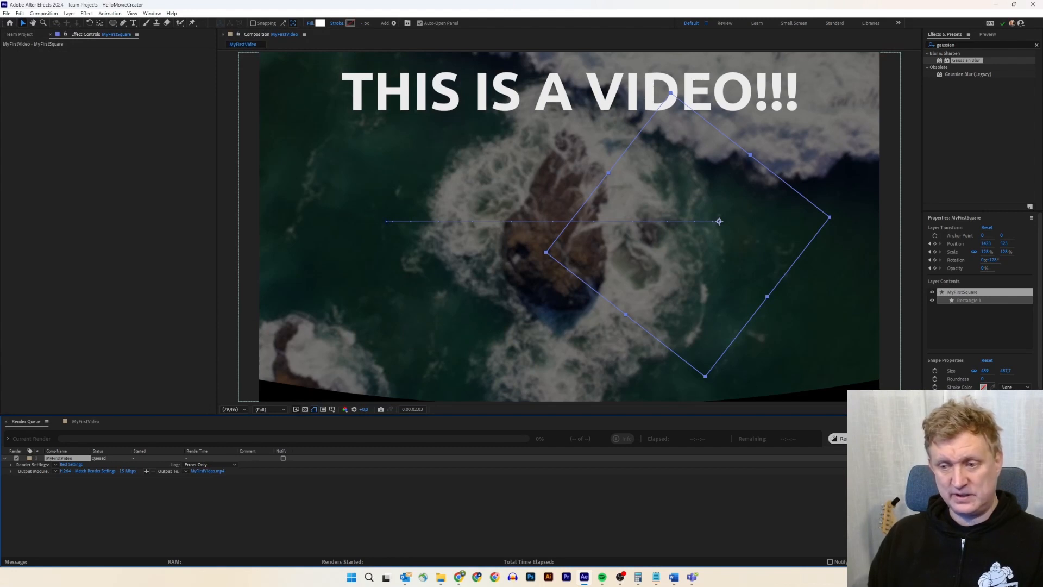
left_click(854, 439)
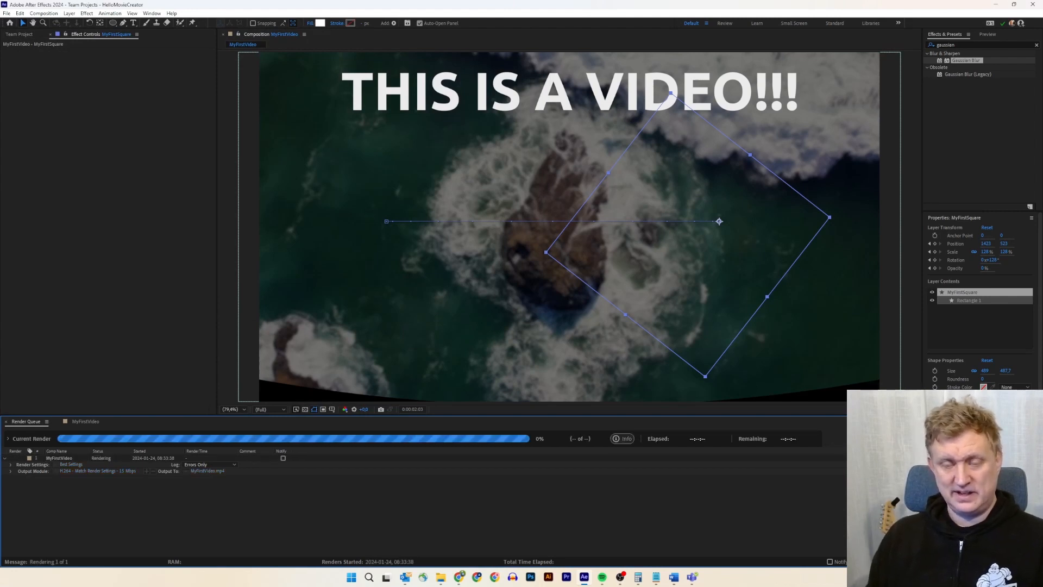